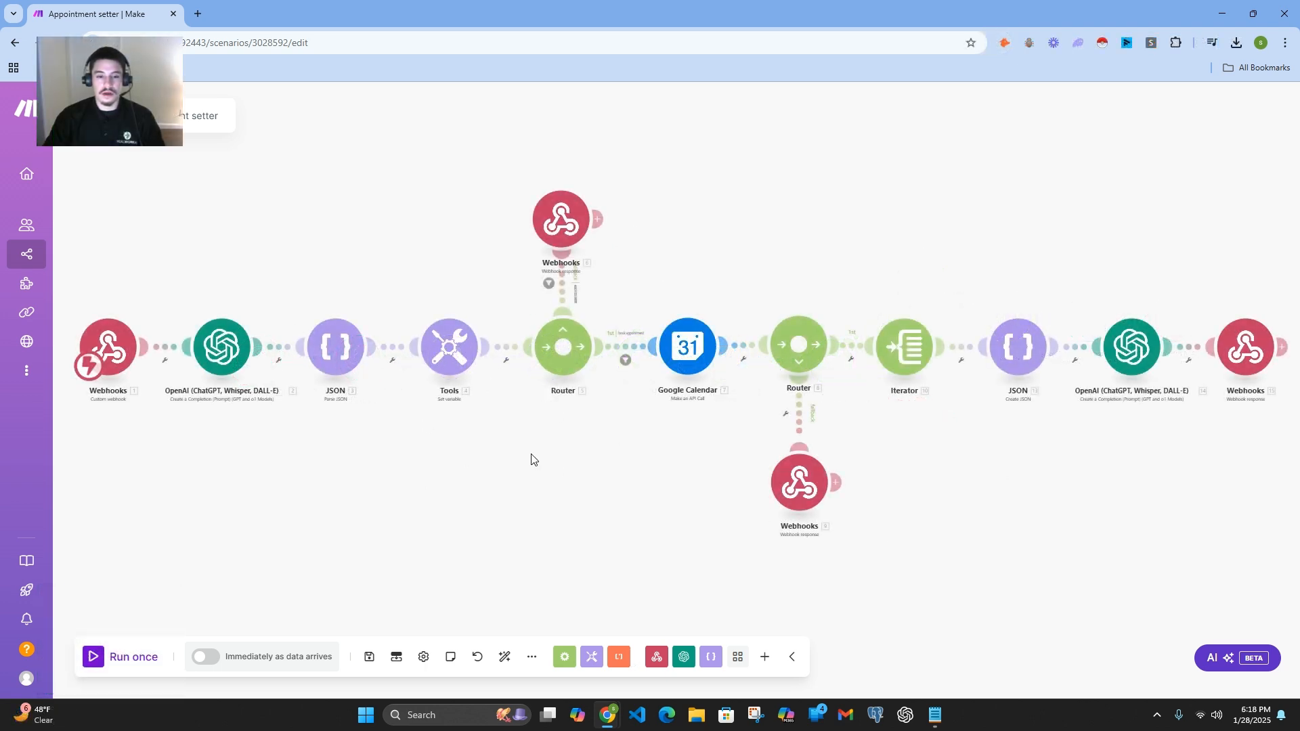
# Step: Run the appointment setter scenario once, choosing to wait for new webhook data
pyautogui.moveTo(38, 253)
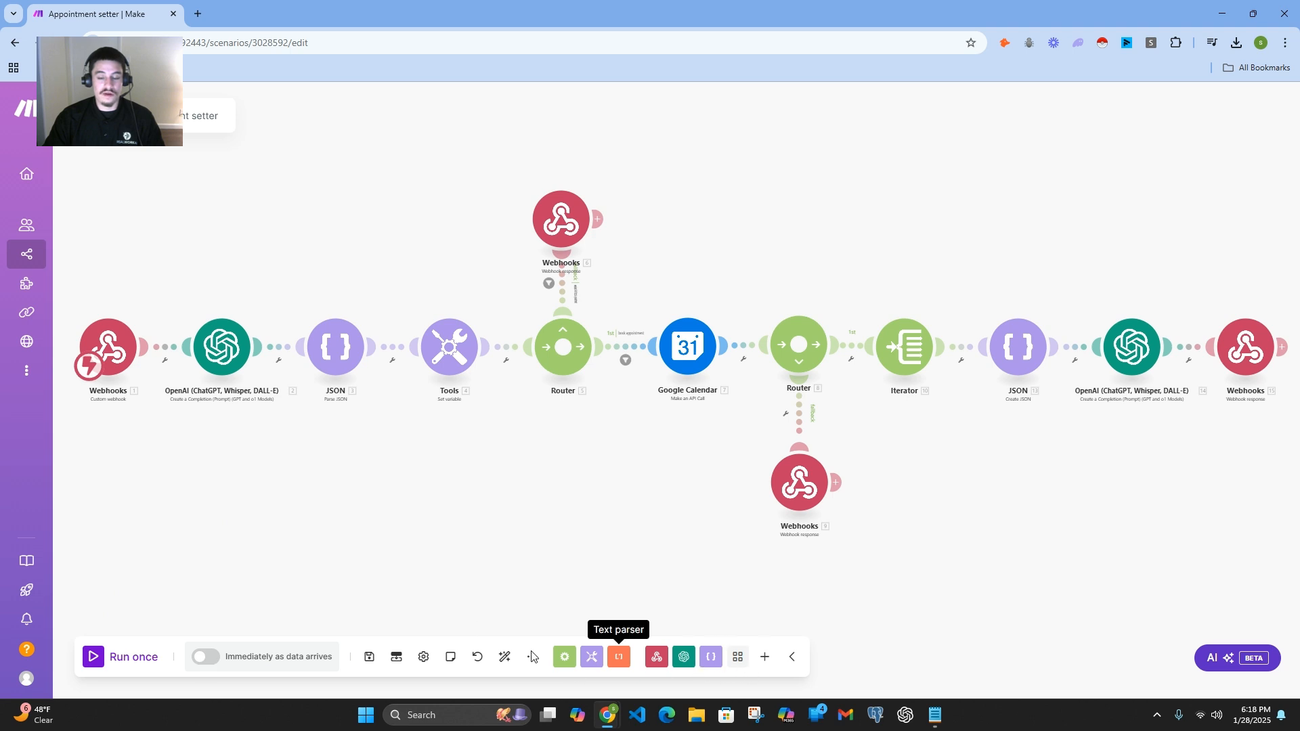
pyautogui.moveTo(232, 566); pyautogui.dragTo(263, 516)
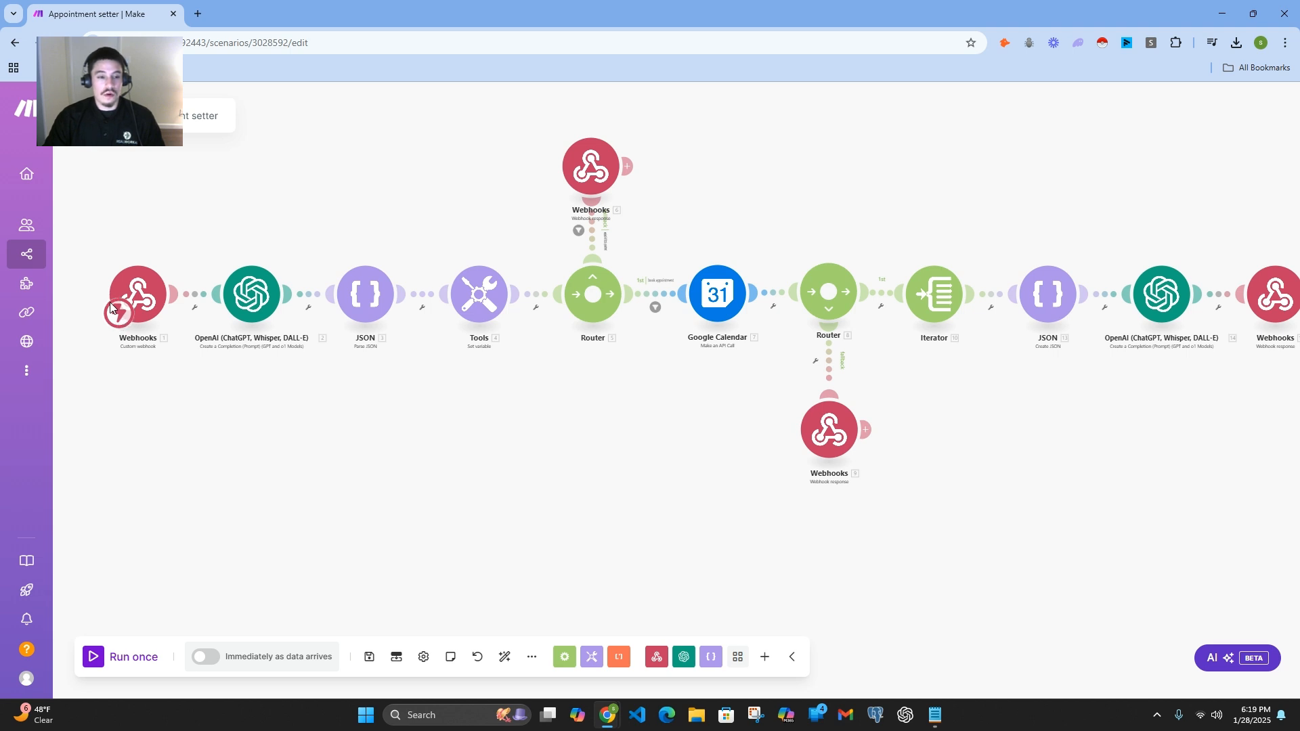
pyautogui.click(148, 663)
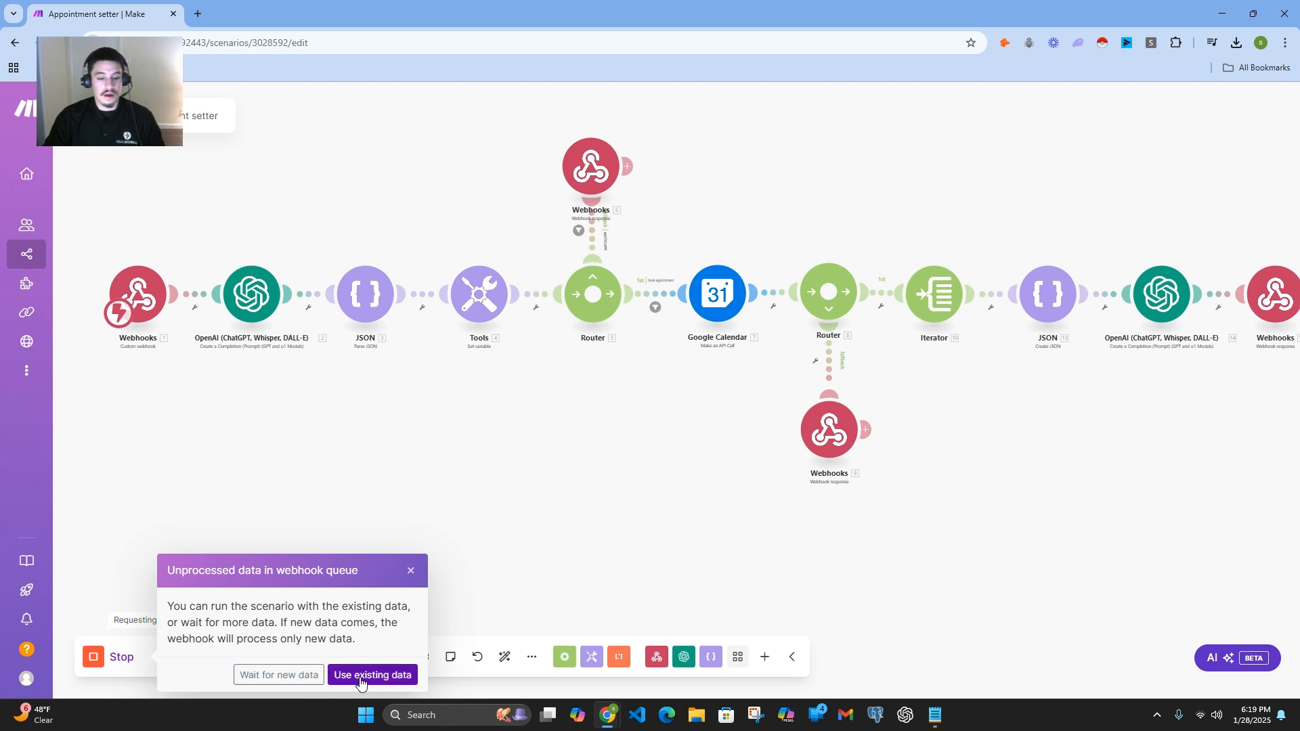
pyautogui.click(305, 678)
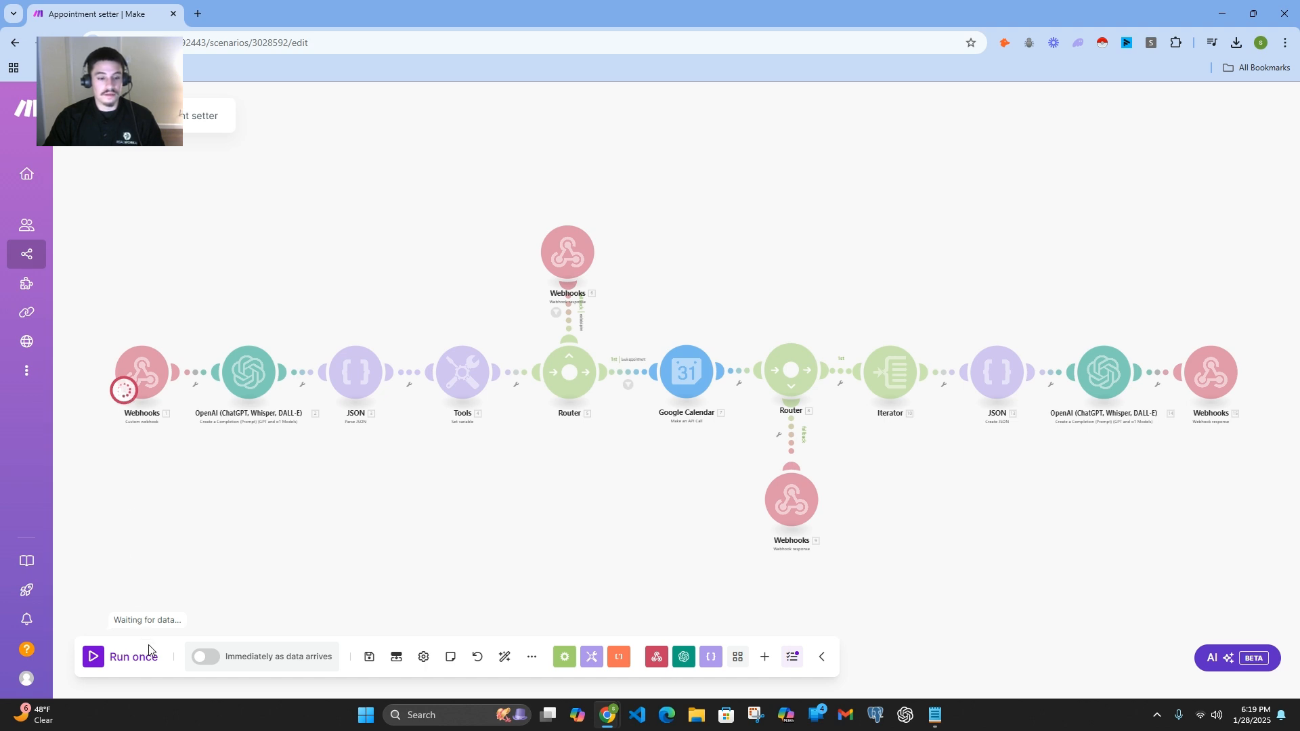
# Step: Stop the waiting run and dismiss the prompt about unprocessed data in the webhook queue
pyautogui.click(136, 658)
pyautogui.click(103, 656)
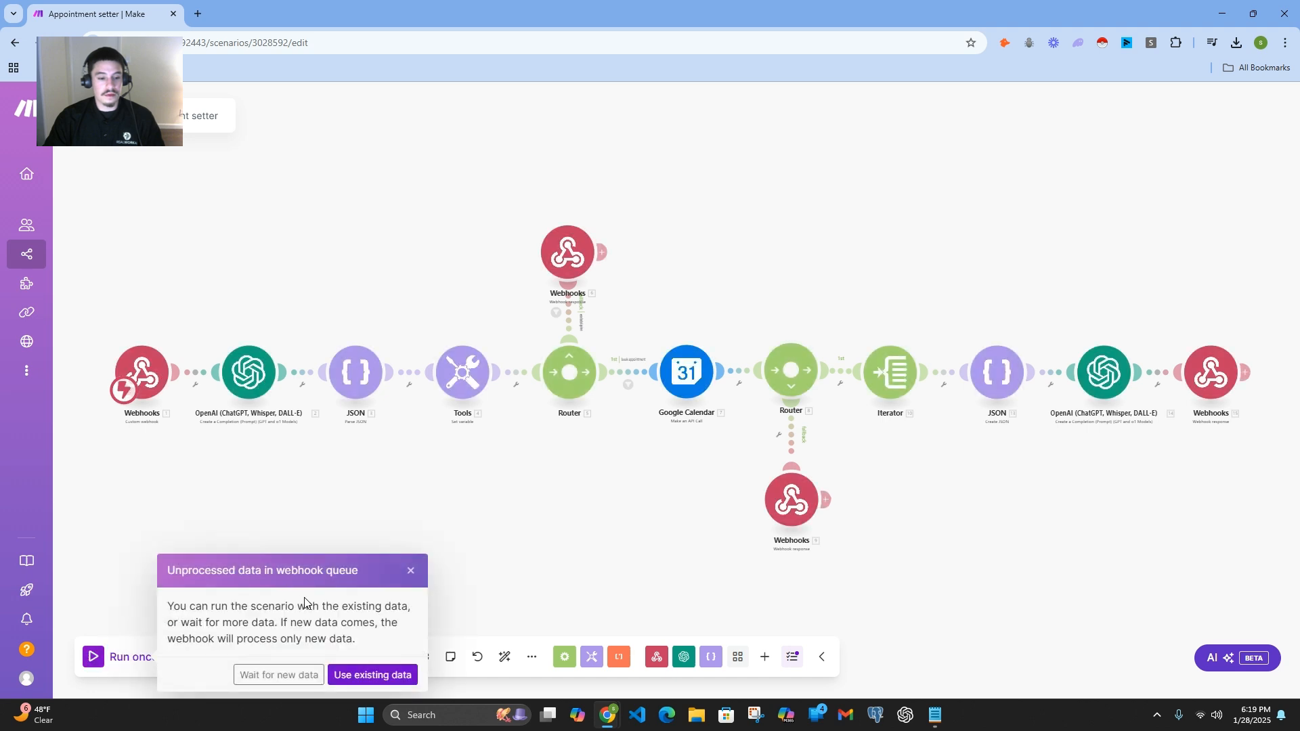
pyautogui.click(411, 571)
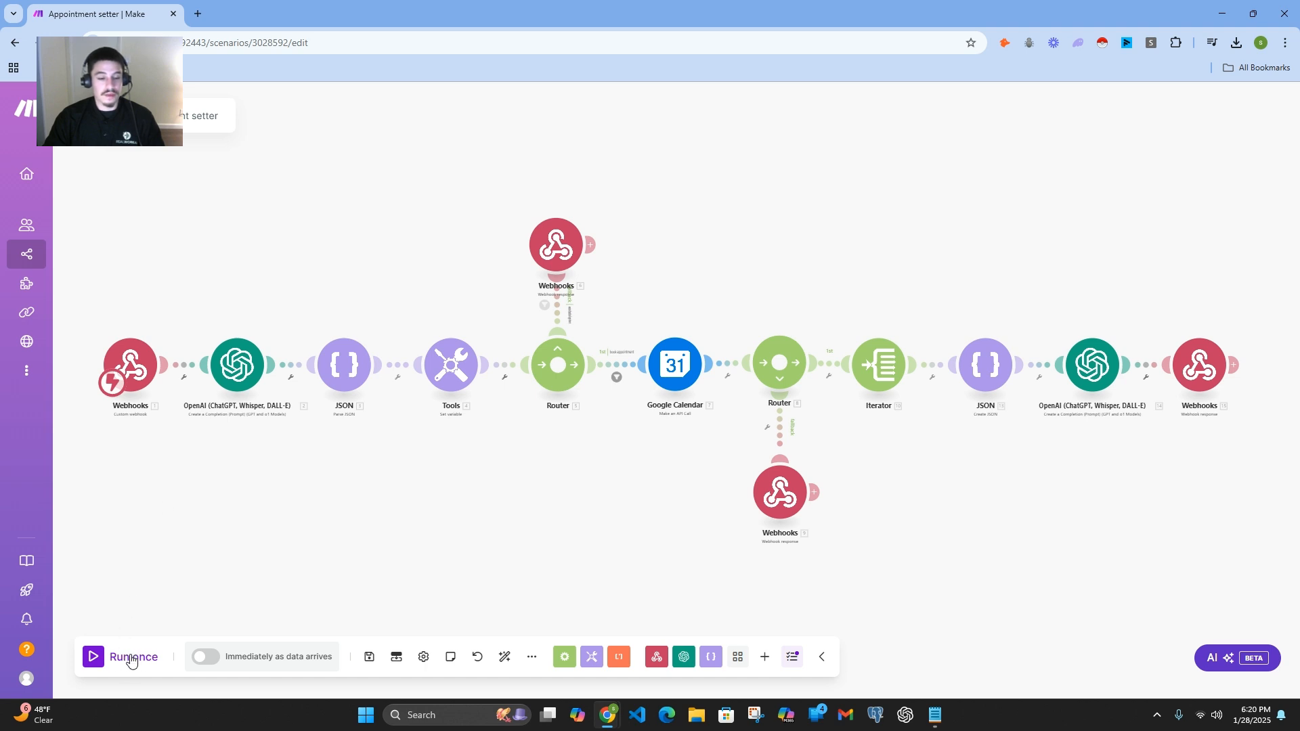
# Step: Save the scenario and look over its scenario settings without changing them
pyautogui.click(370, 663)
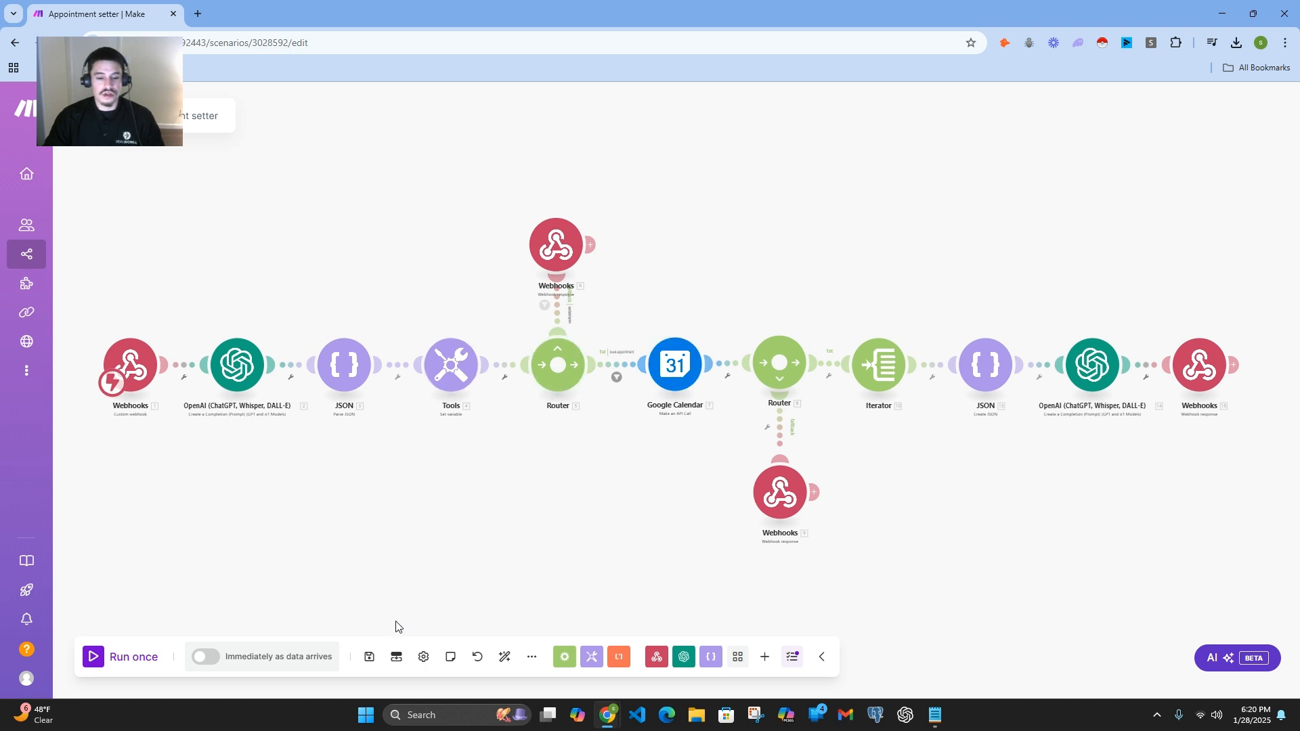
pyautogui.click(424, 663)
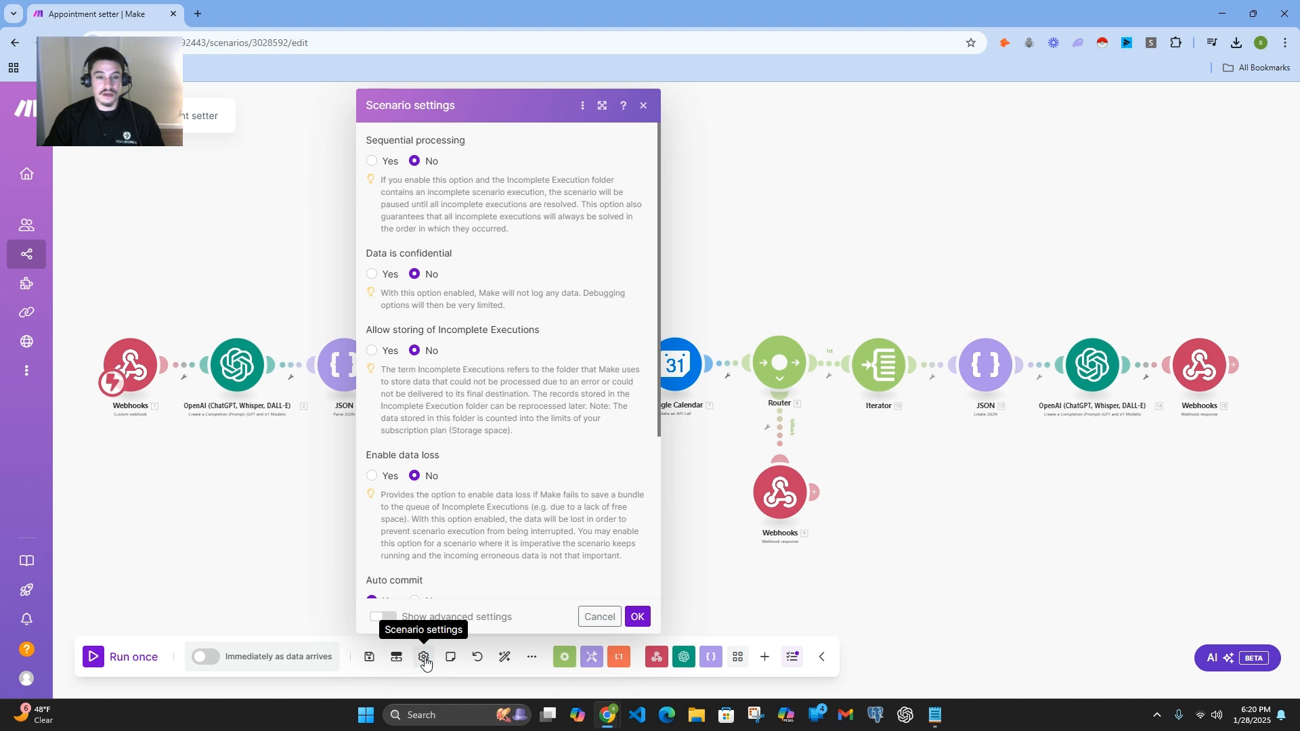
pyautogui.click(425, 663)
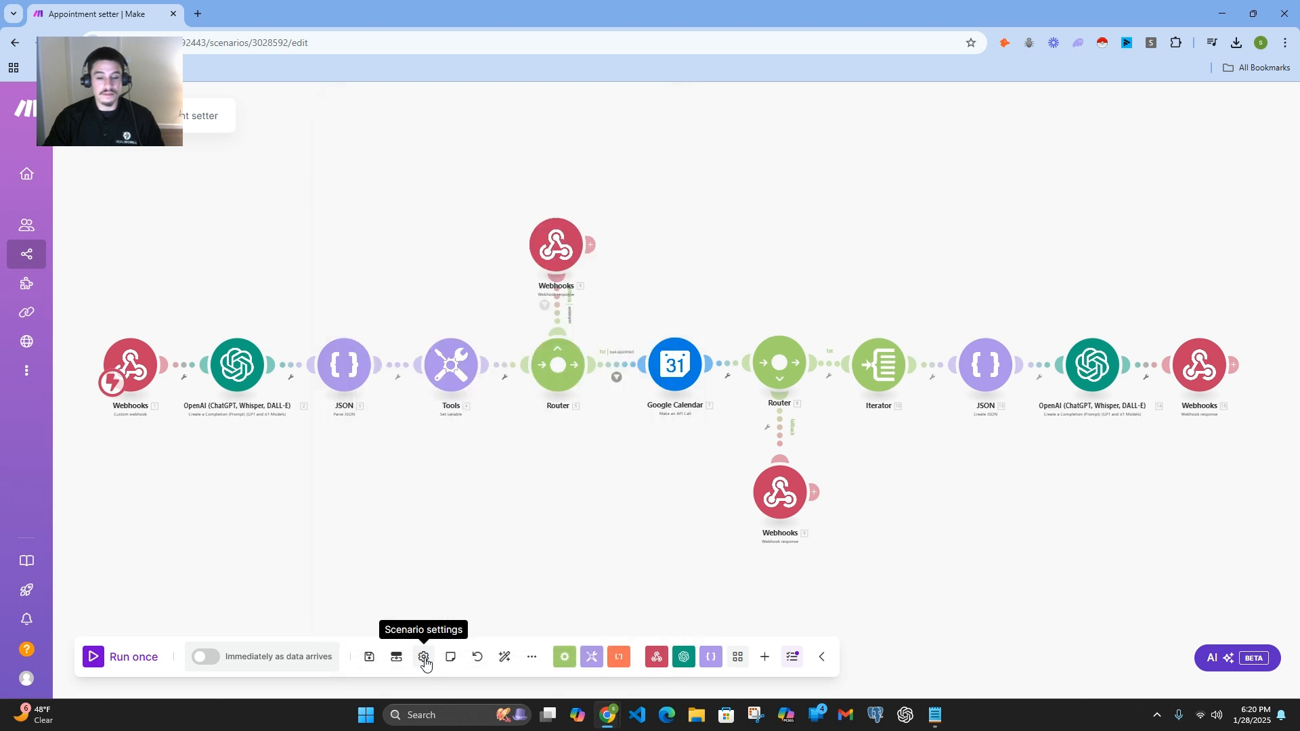
# Step: Check the scenario notes and auto-align the modules on the canvas
pyautogui.click(451, 657)
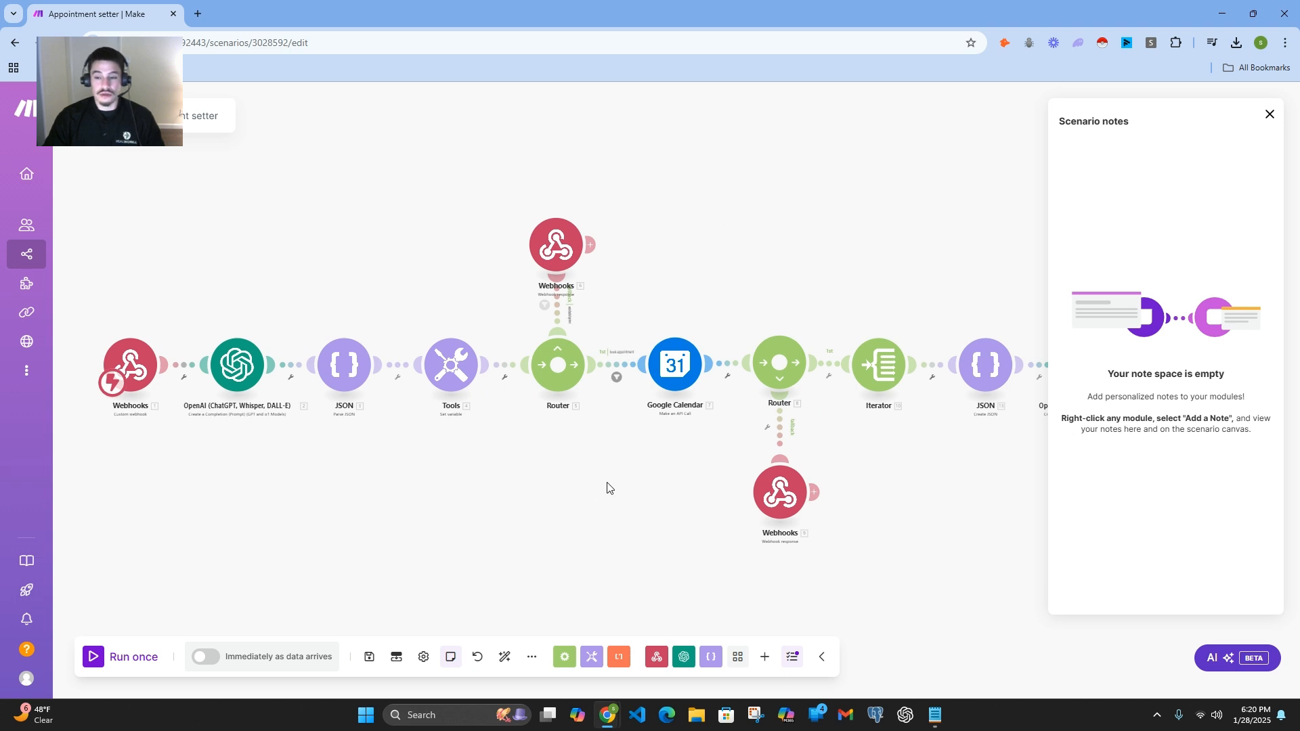
pyautogui.click(1270, 114)
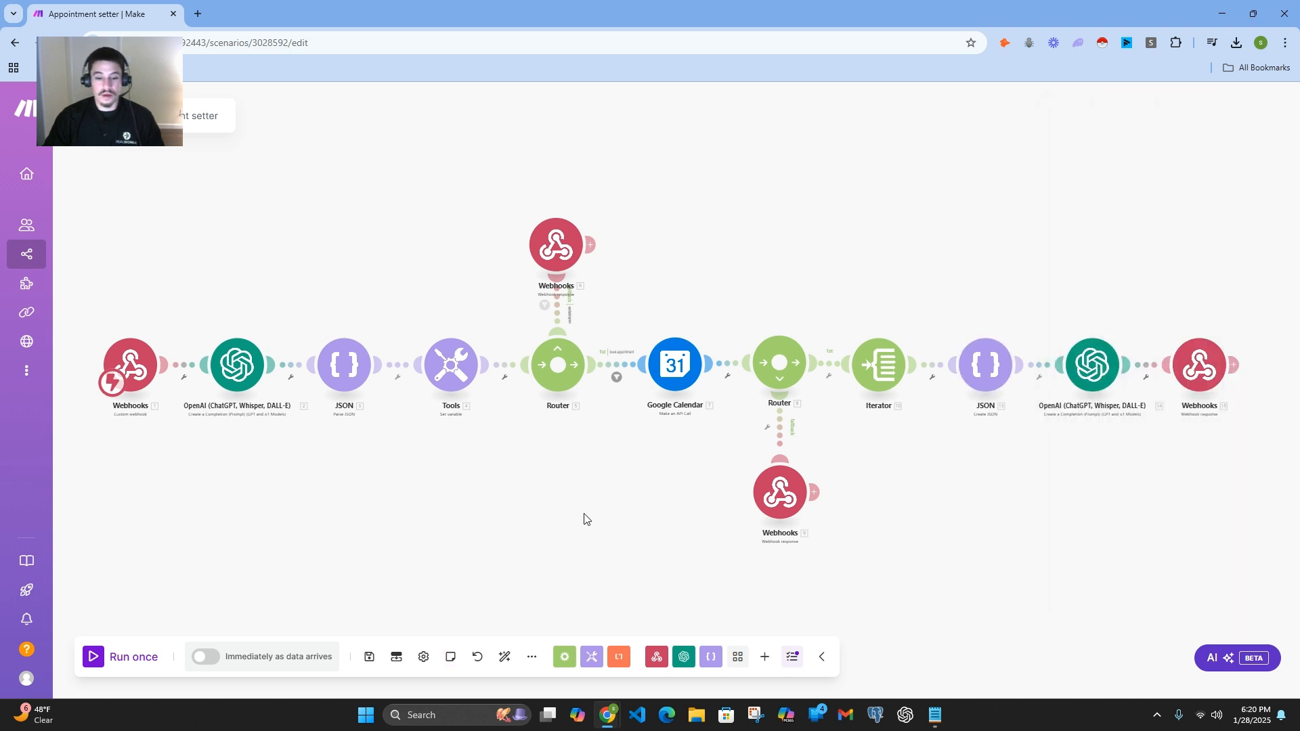
pyautogui.click(505, 658)
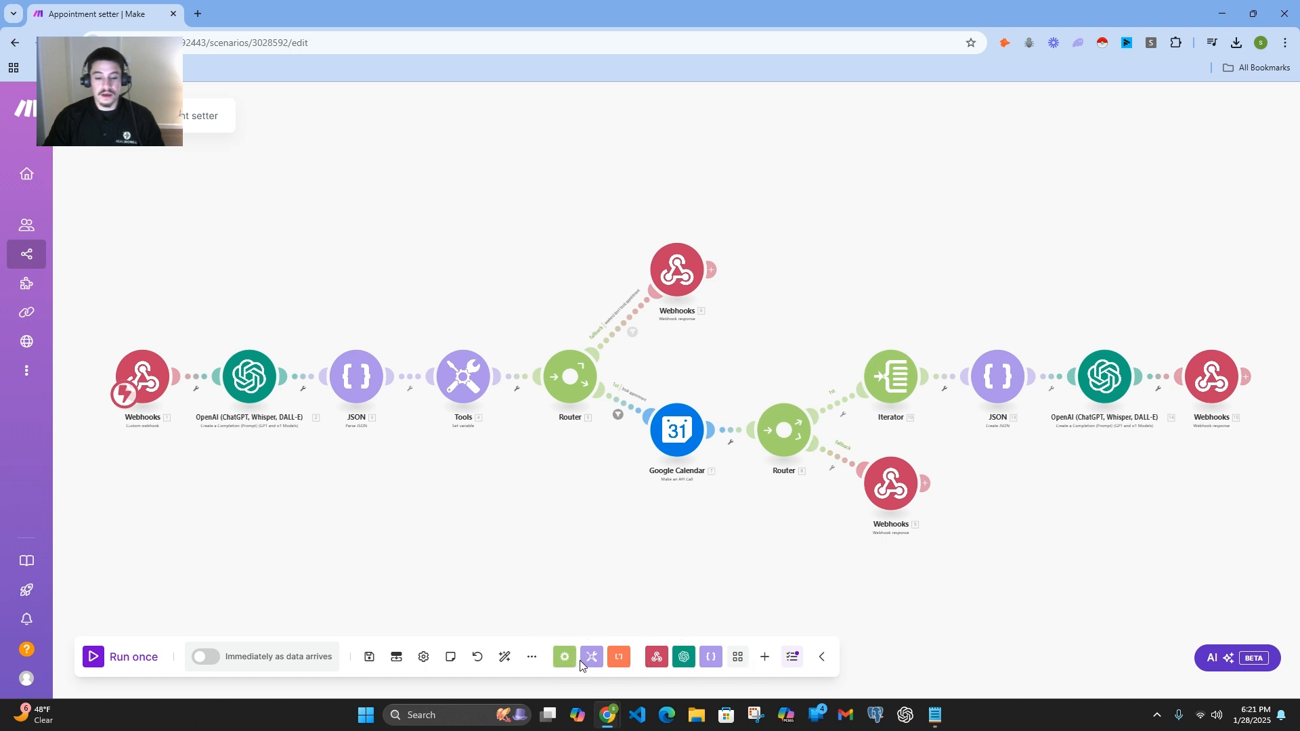
# Step: Browse the list of apps that can be added to the scenario as modules
pyautogui.click(764, 657)
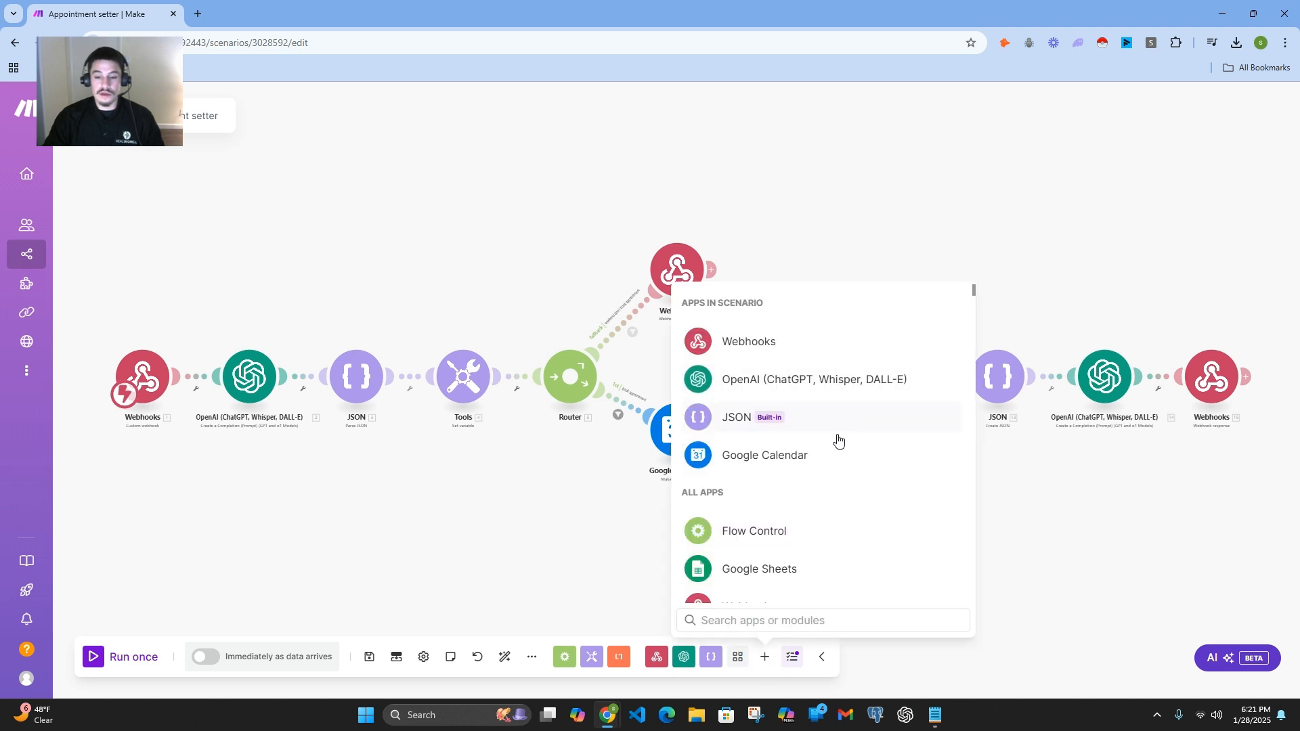
pyautogui.scroll(-2, 837, 467)
pyautogui.scroll(-2, 806, 477)
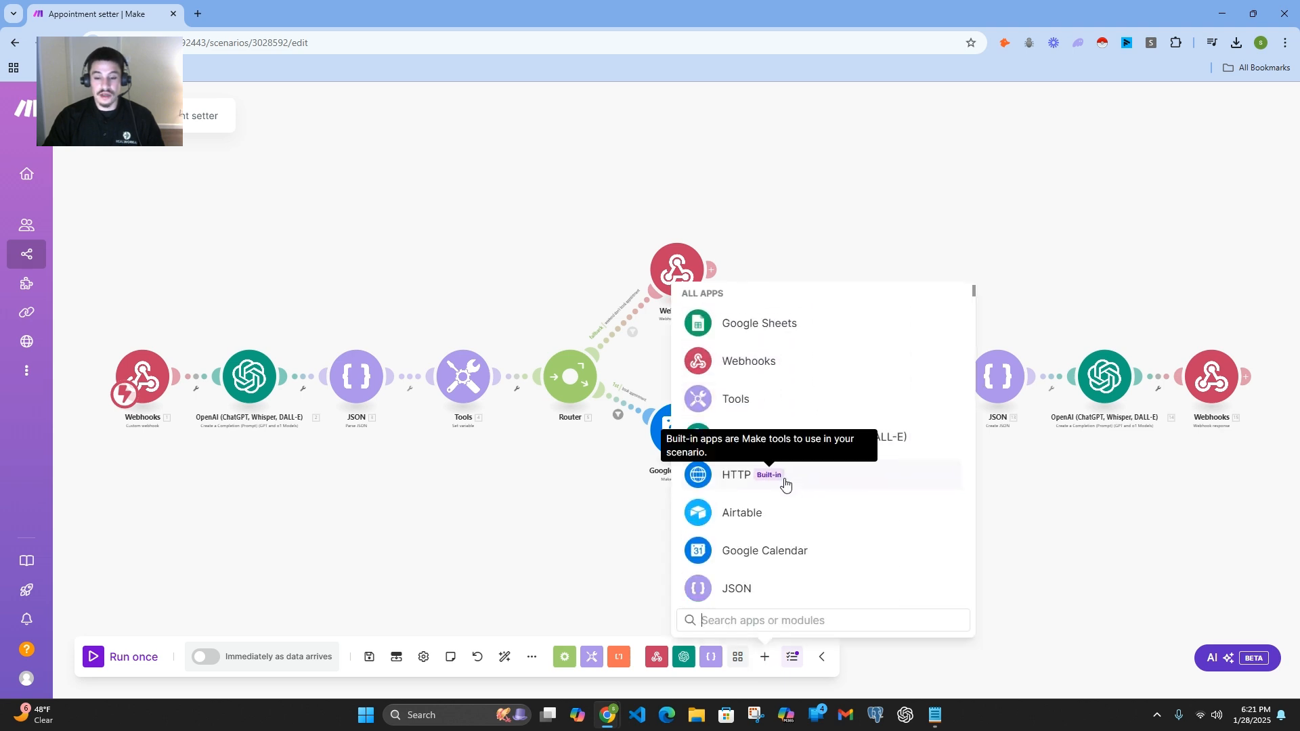
pyautogui.scroll(-3, 812, 480)
pyautogui.scroll(1, 801, 474)
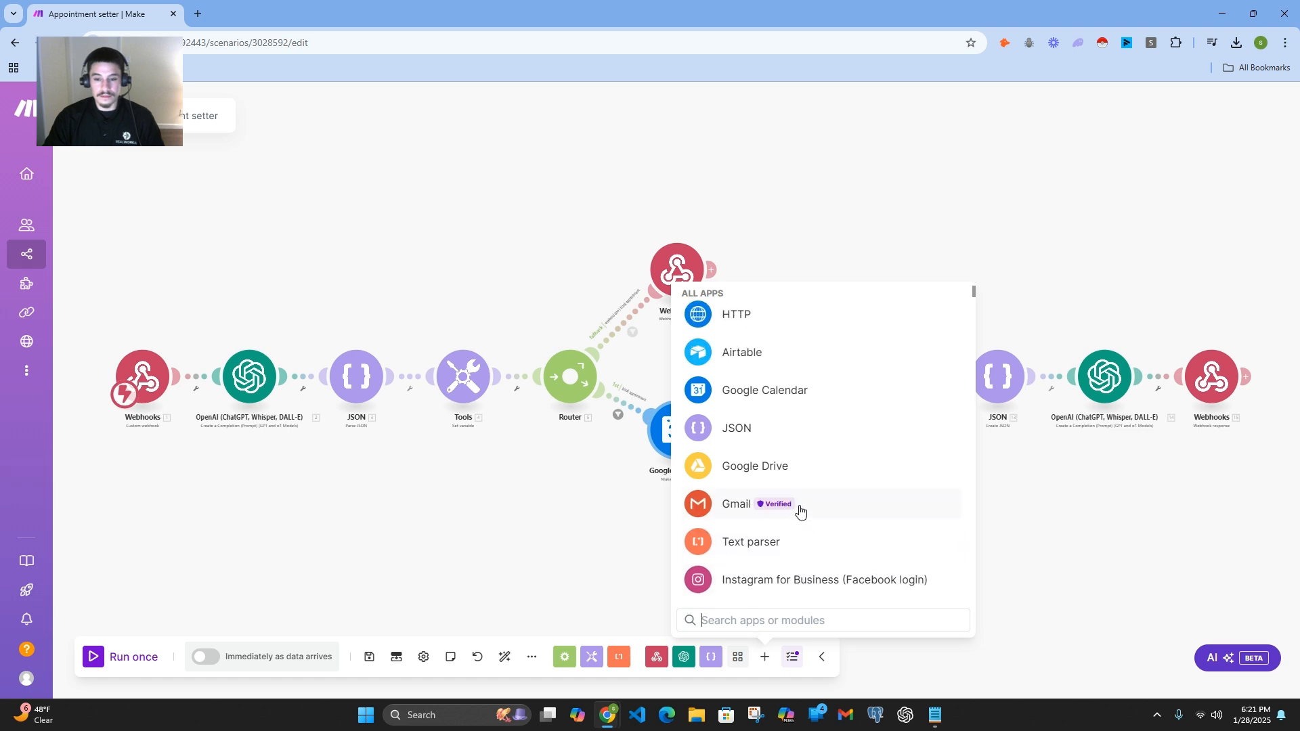
pyautogui.scroll(2, 801, 511)
pyautogui.scroll(-3, 812, 501)
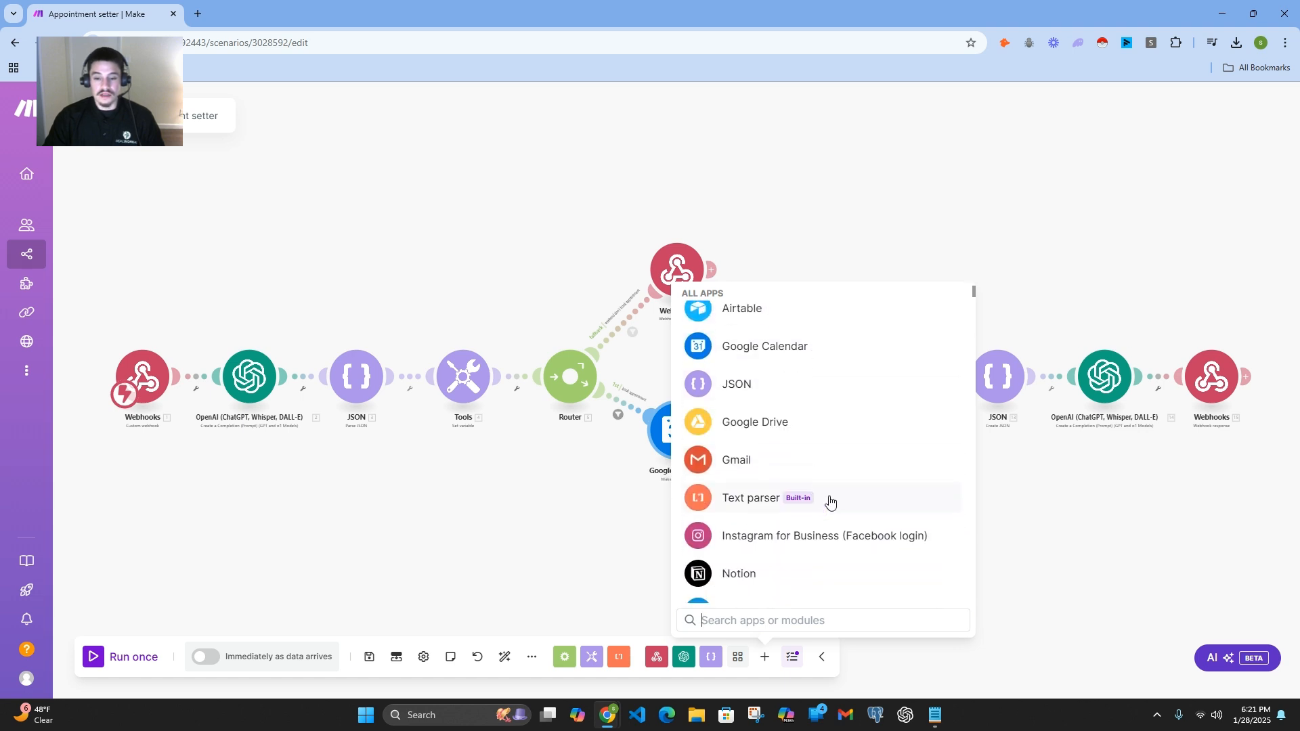
pyautogui.scroll(-3, 832, 500)
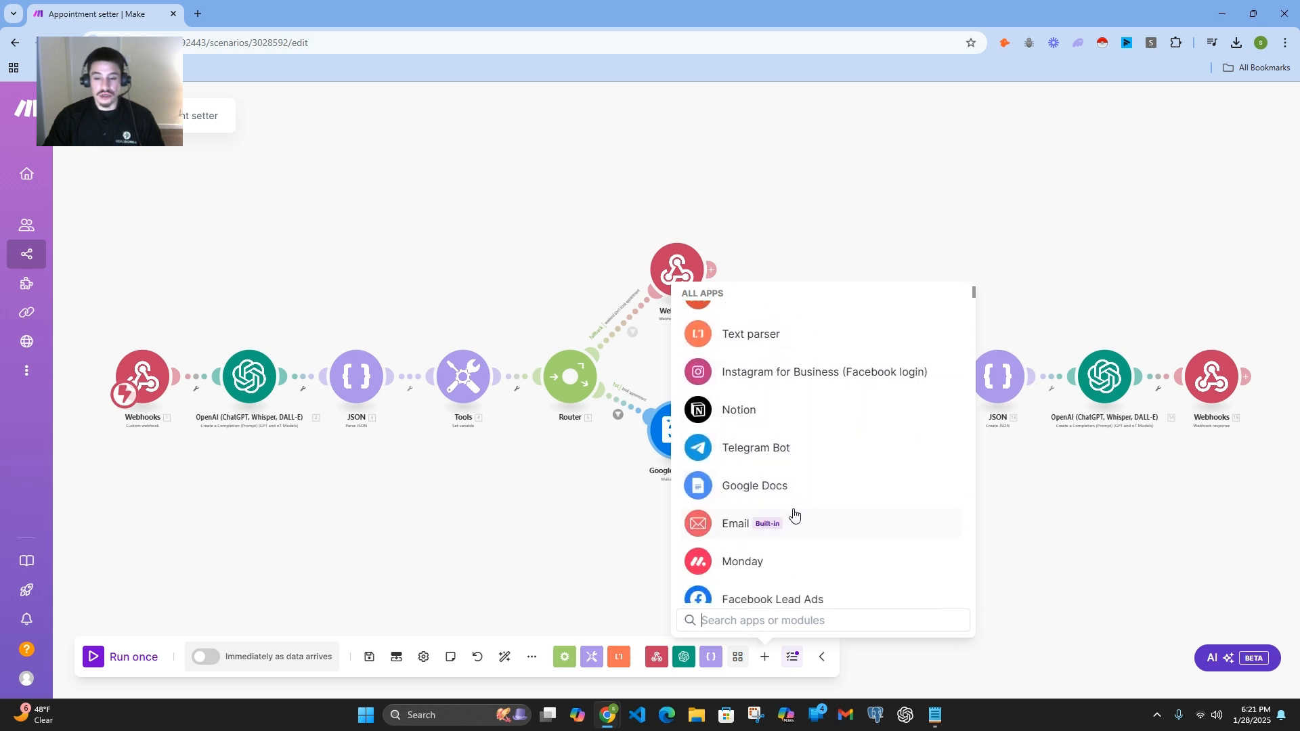
pyautogui.scroll(-3, 795, 516)
pyautogui.scroll(-4, 795, 516)
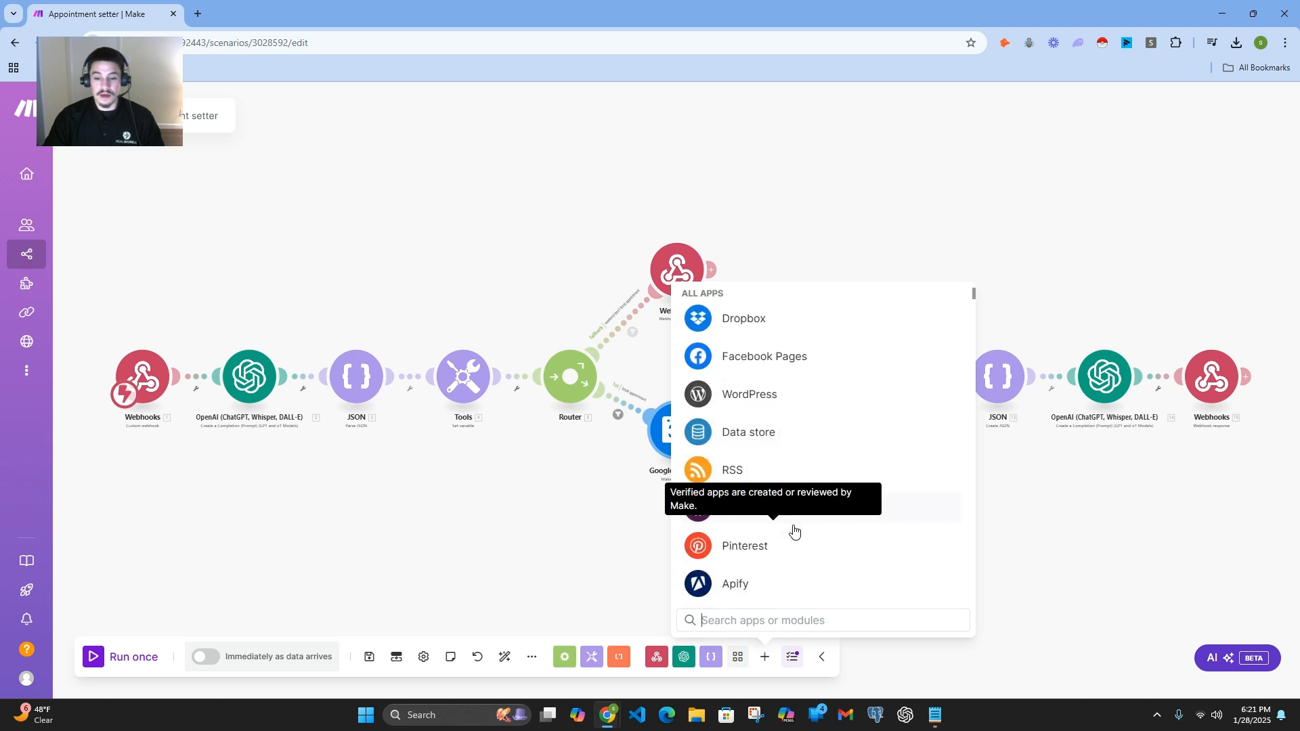
pyautogui.scroll(-1, 840, 531)
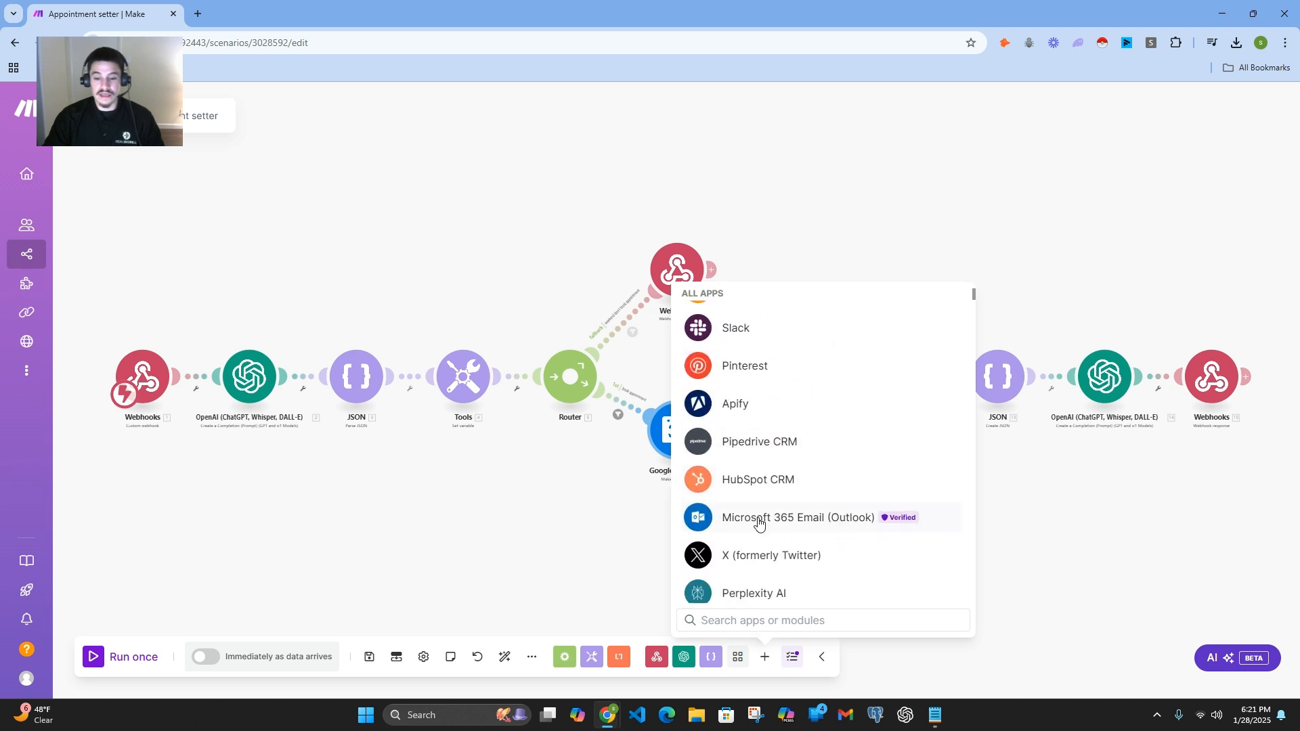
pyautogui.scroll(-10, 810, 479)
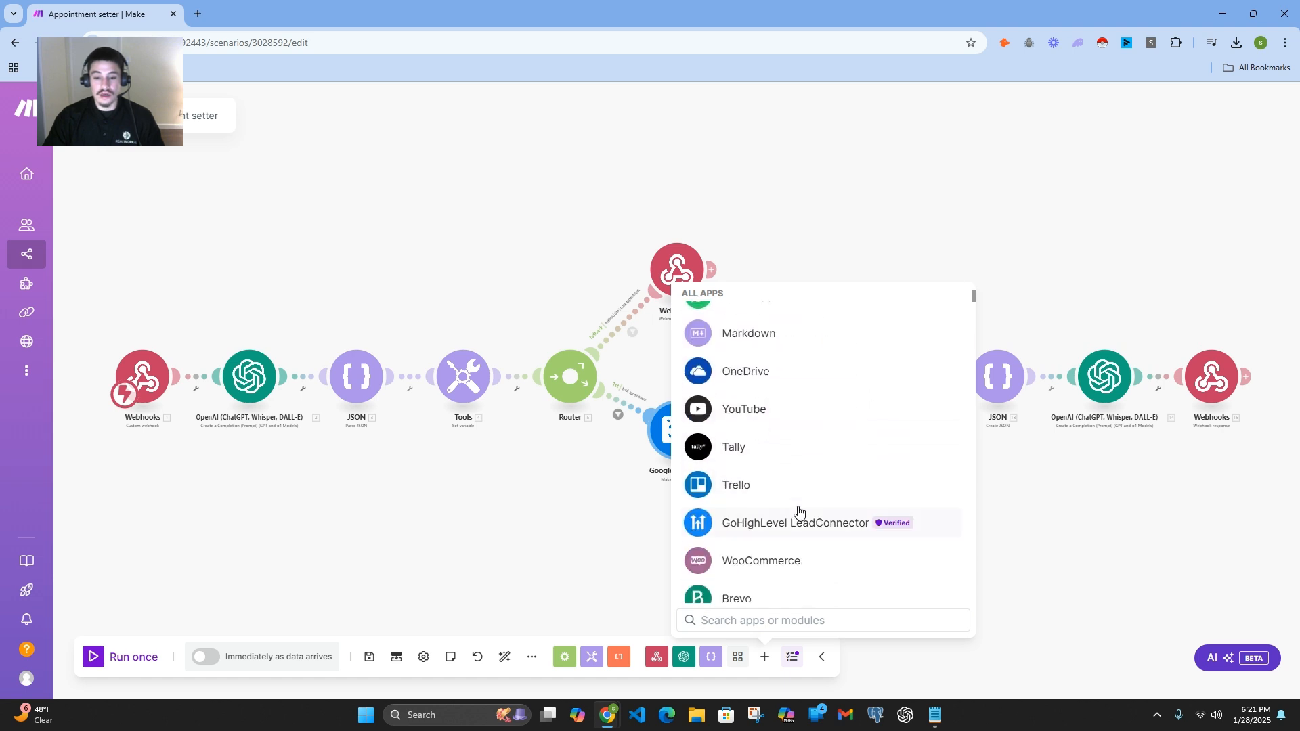
pyautogui.scroll(2, 799, 509)
pyautogui.scroll(-2, 804, 493)
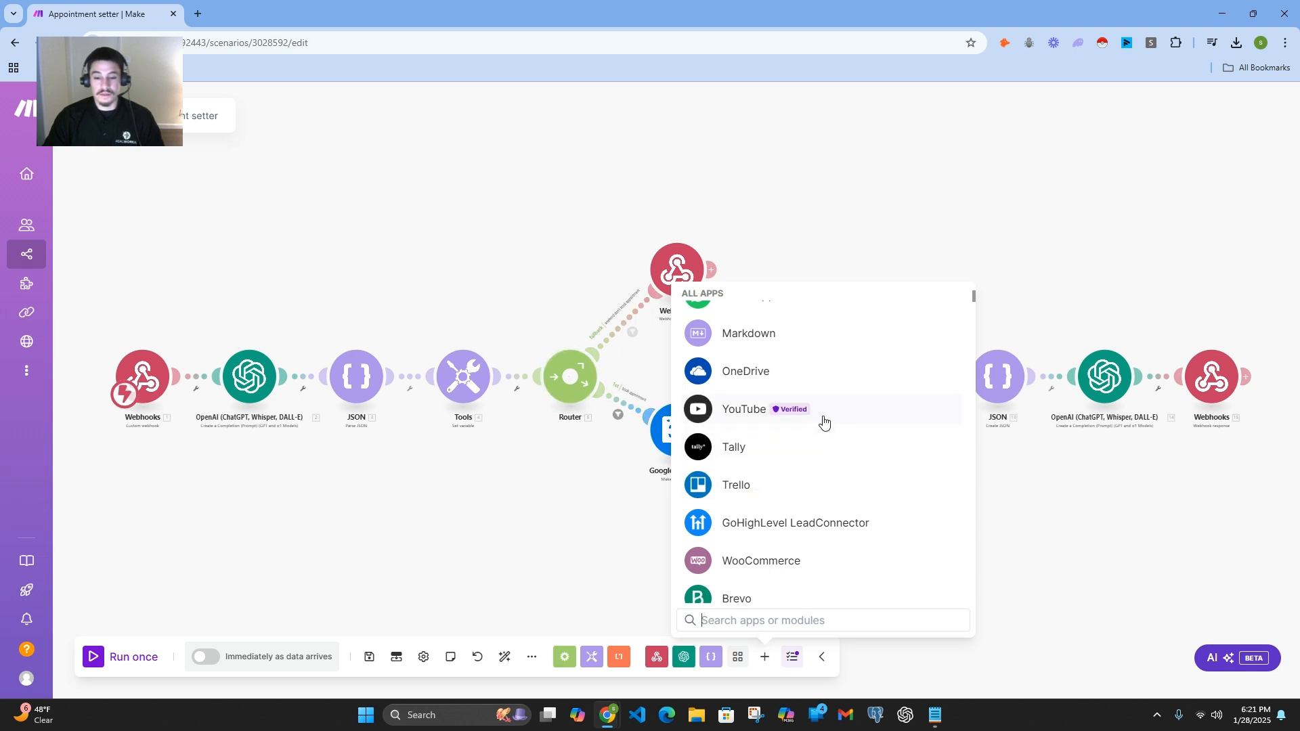
pyautogui.scroll(-3, 825, 427)
pyautogui.scroll(-6, 825, 430)
pyautogui.scroll(9, 814, 488)
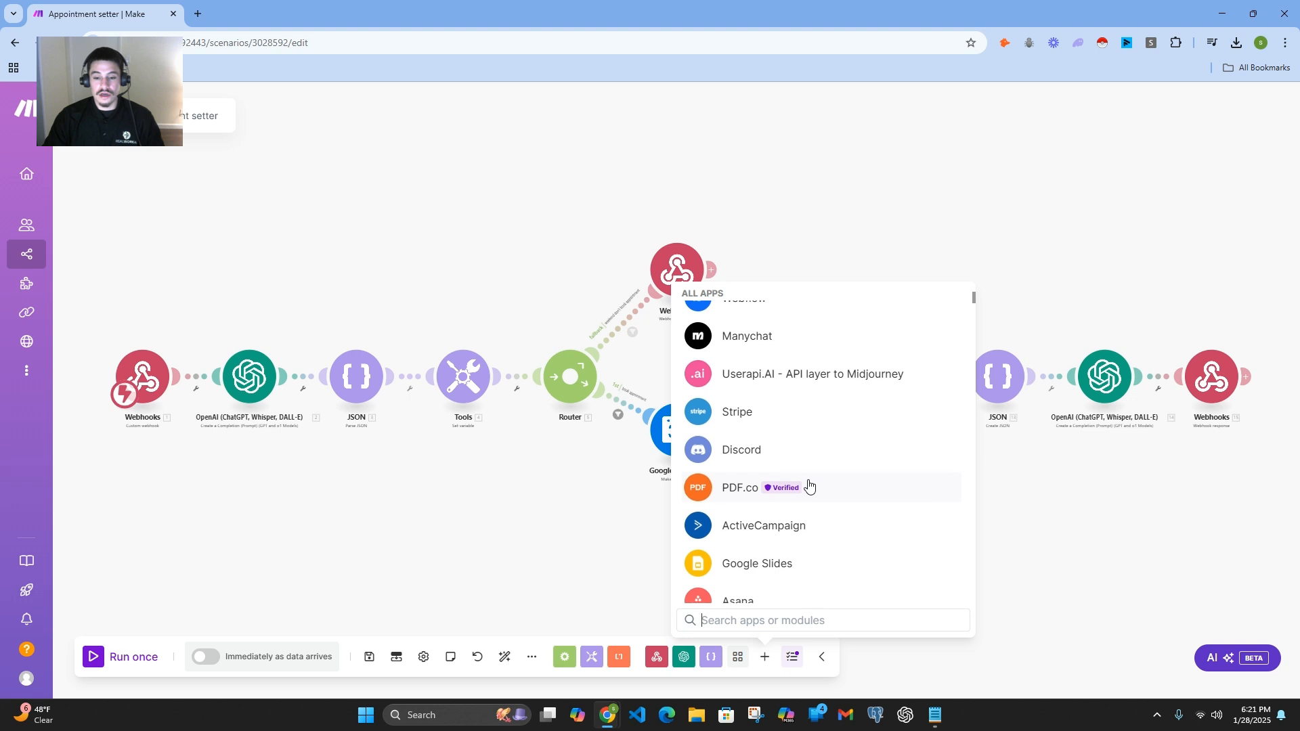
# Step: Search the available apps for zoho and for clio, and look through the clio results
pyautogui.write('zoho')
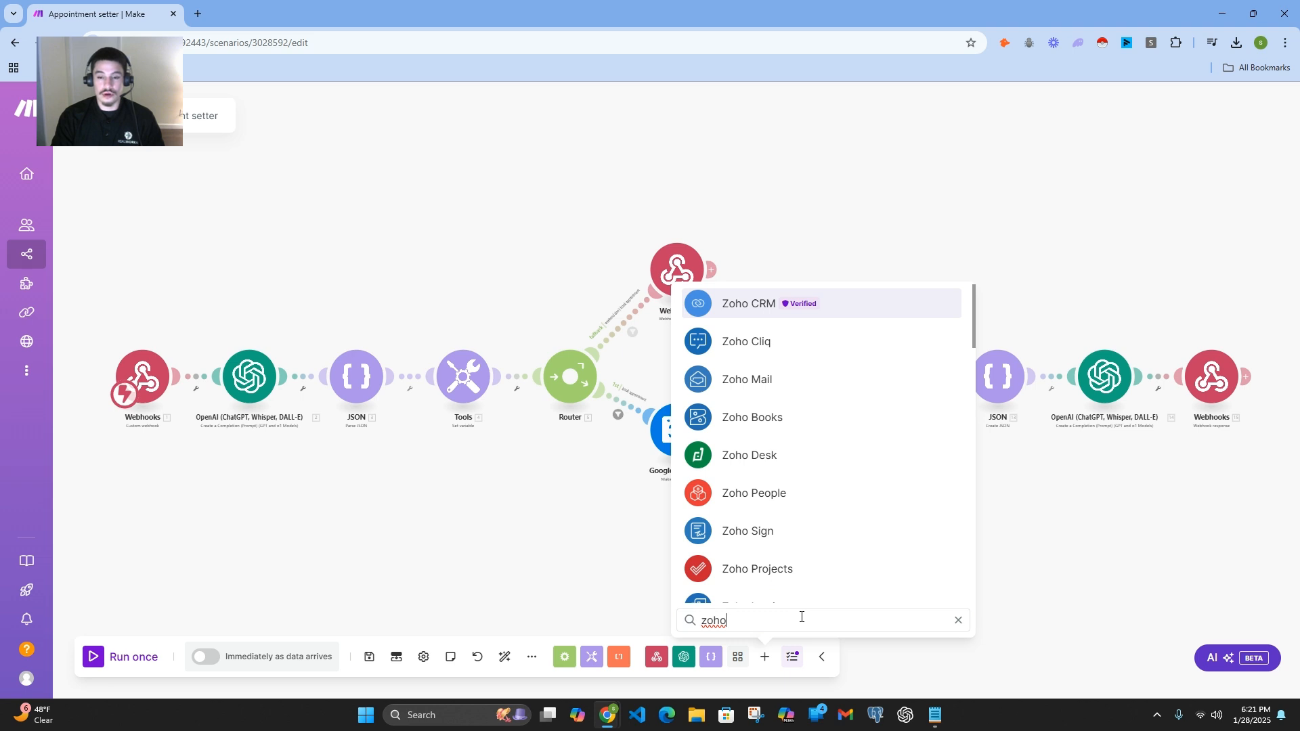
pyautogui.press('BackSpace')
pyautogui.press('BackSpace')
pyautogui.press('BackSpace')
pyautogui.press('BackSpace')
pyautogui.write('cl')
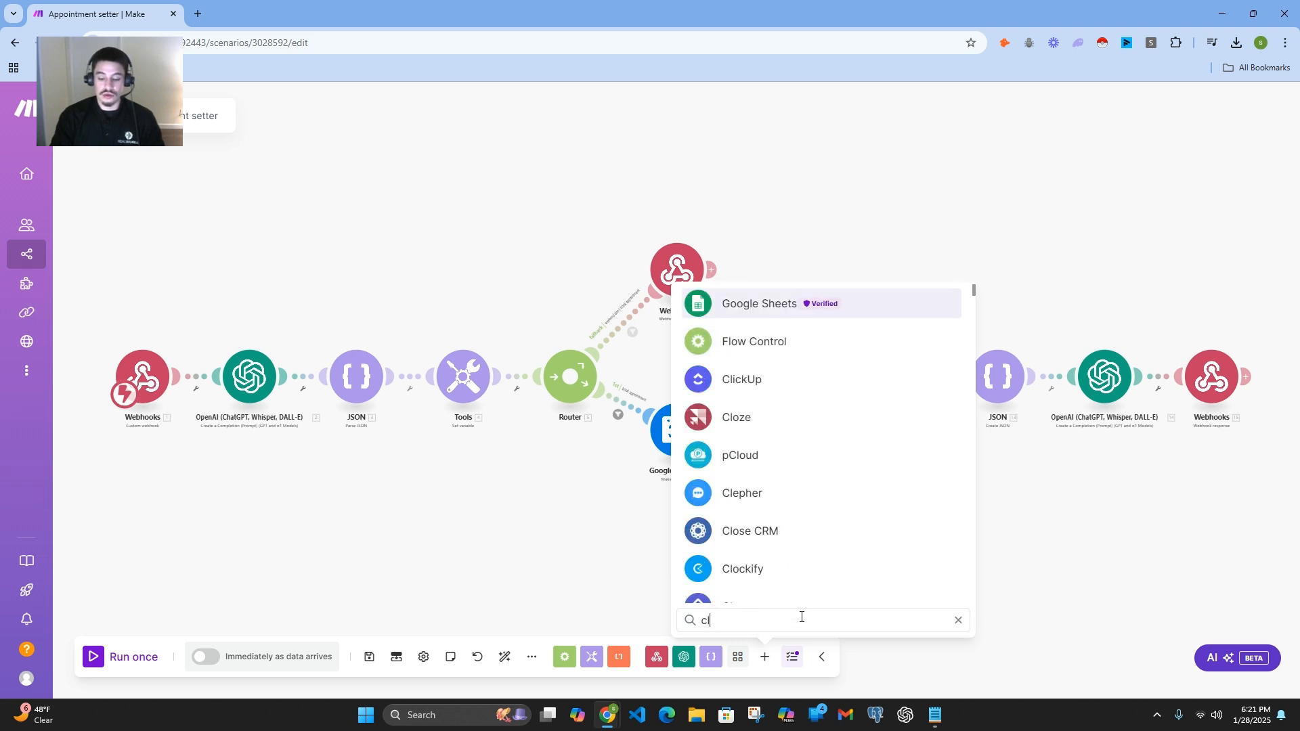
pyautogui.write('io')
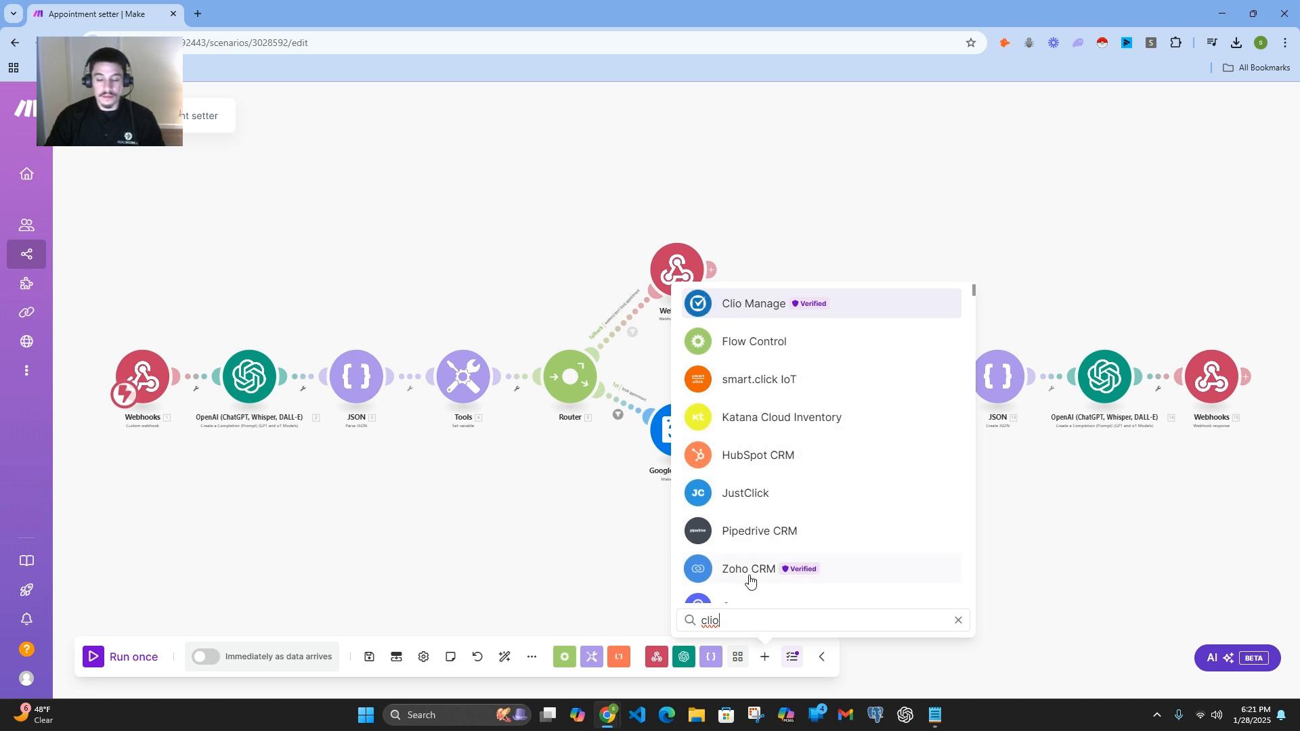
pyautogui.scroll(-10, 819, 474)
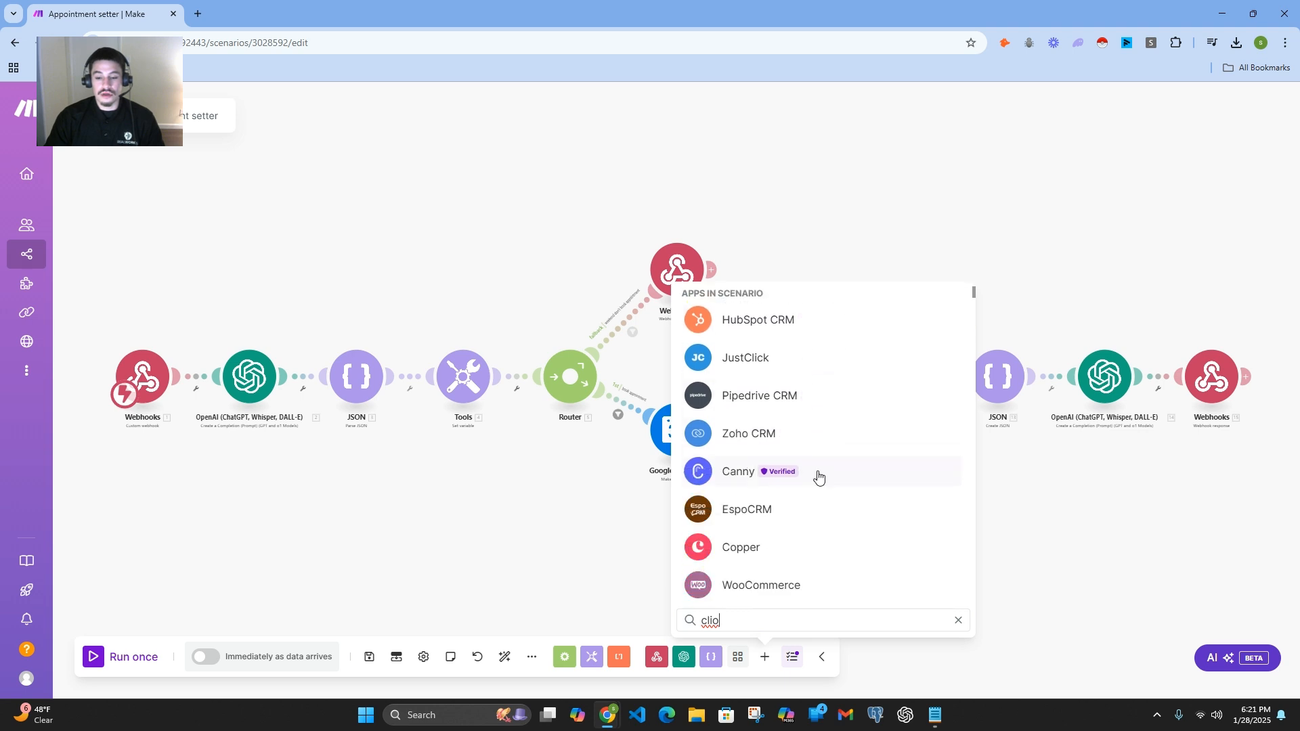
pyautogui.scroll(-10, 816, 500)
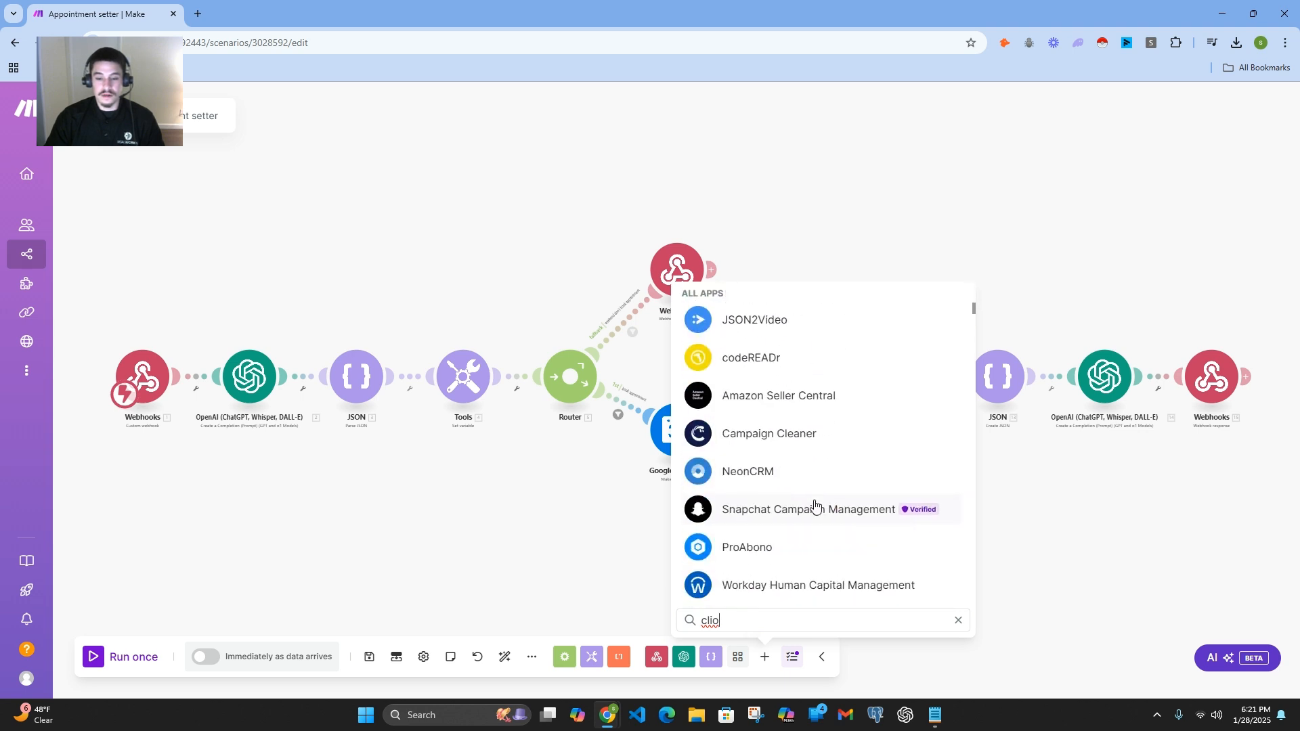
# Step: Clear the app search and look through the full app list for the HTTP app
pyautogui.press('BackSpace')
pyautogui.press('BackSpace')
pyautogui.press('BackSpace')
pyautogui.press('BackSpace')
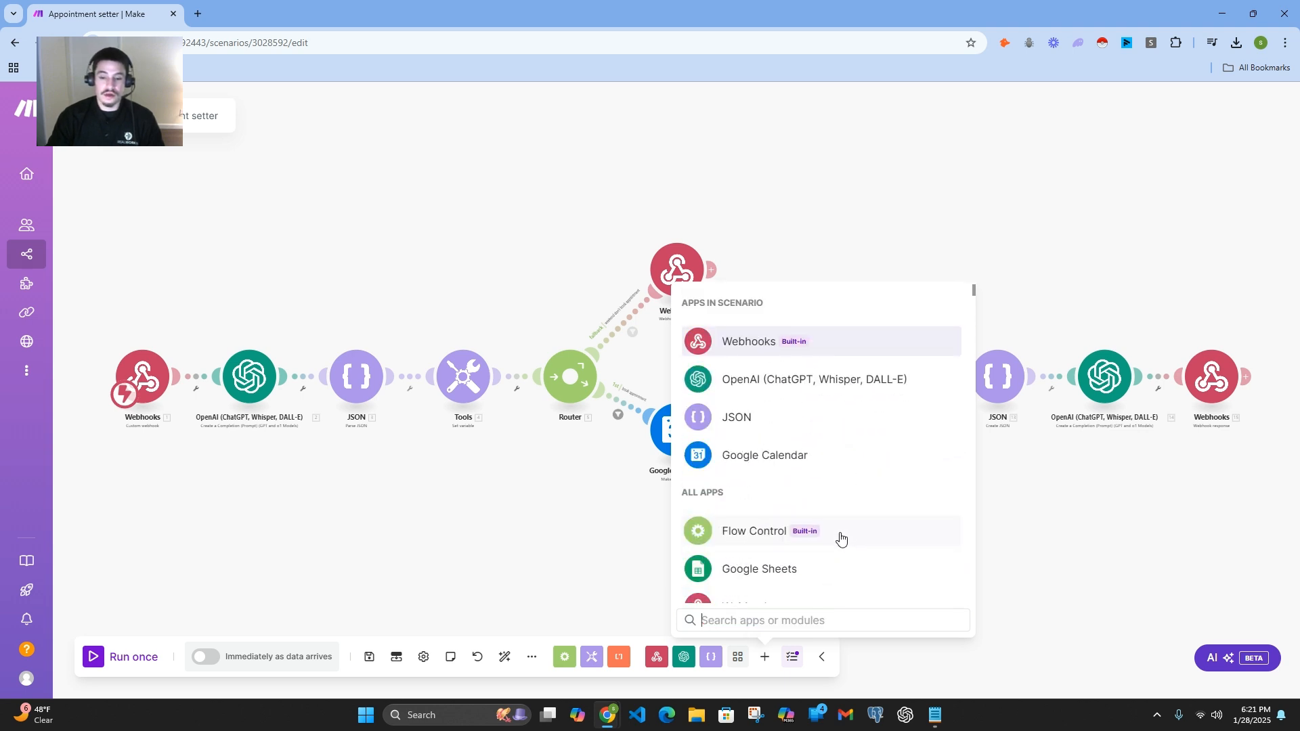
pyautogui.scroll(-5, 823, 521)
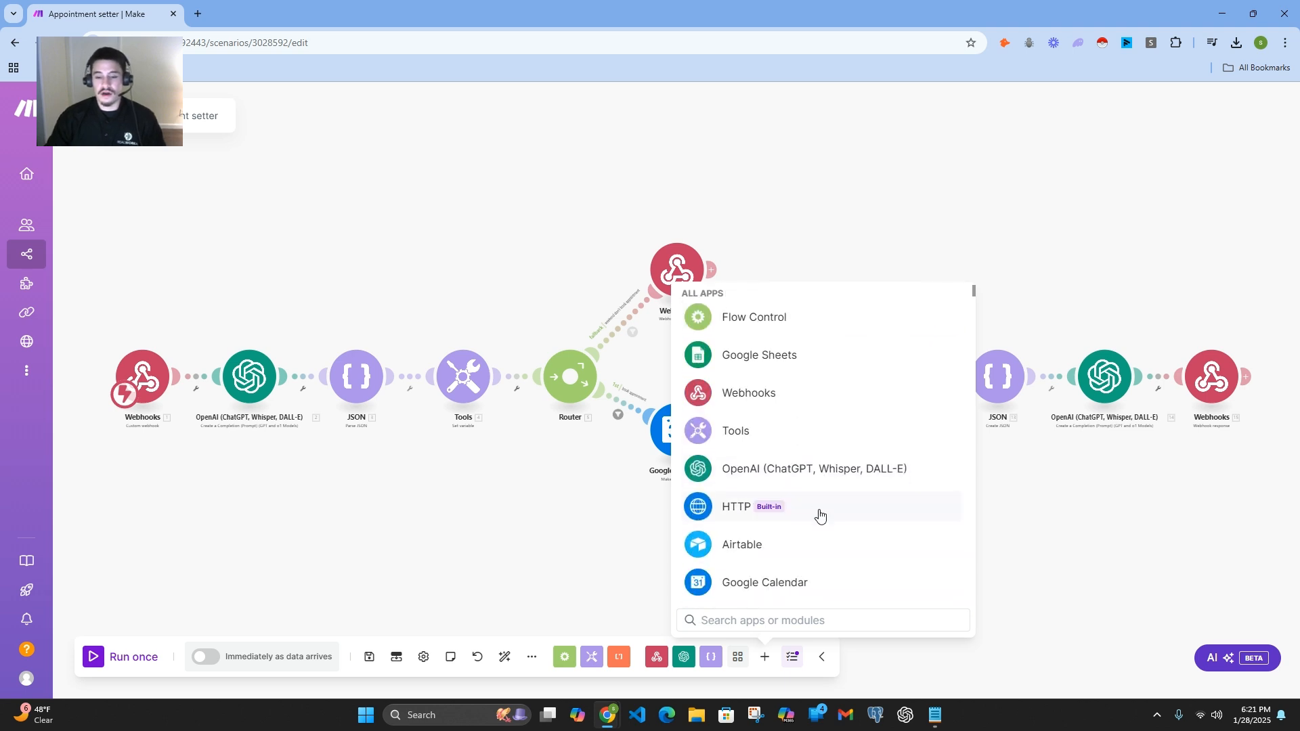
pyautogui.scroll(2, 820, 516)
pyautogui.scroll(-4, 819, 517)
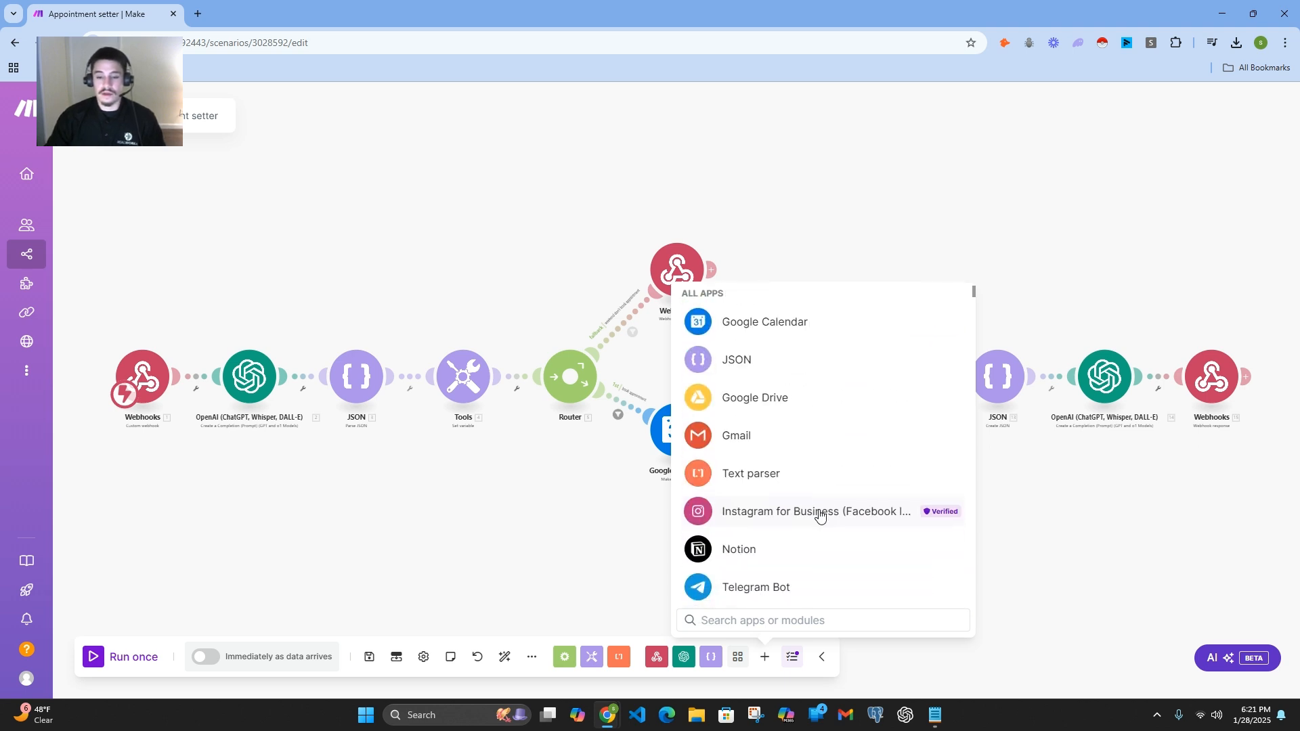
pyautogui.scroll(3, 820, 516)
pyautogui.scroll(1, 820, 516)
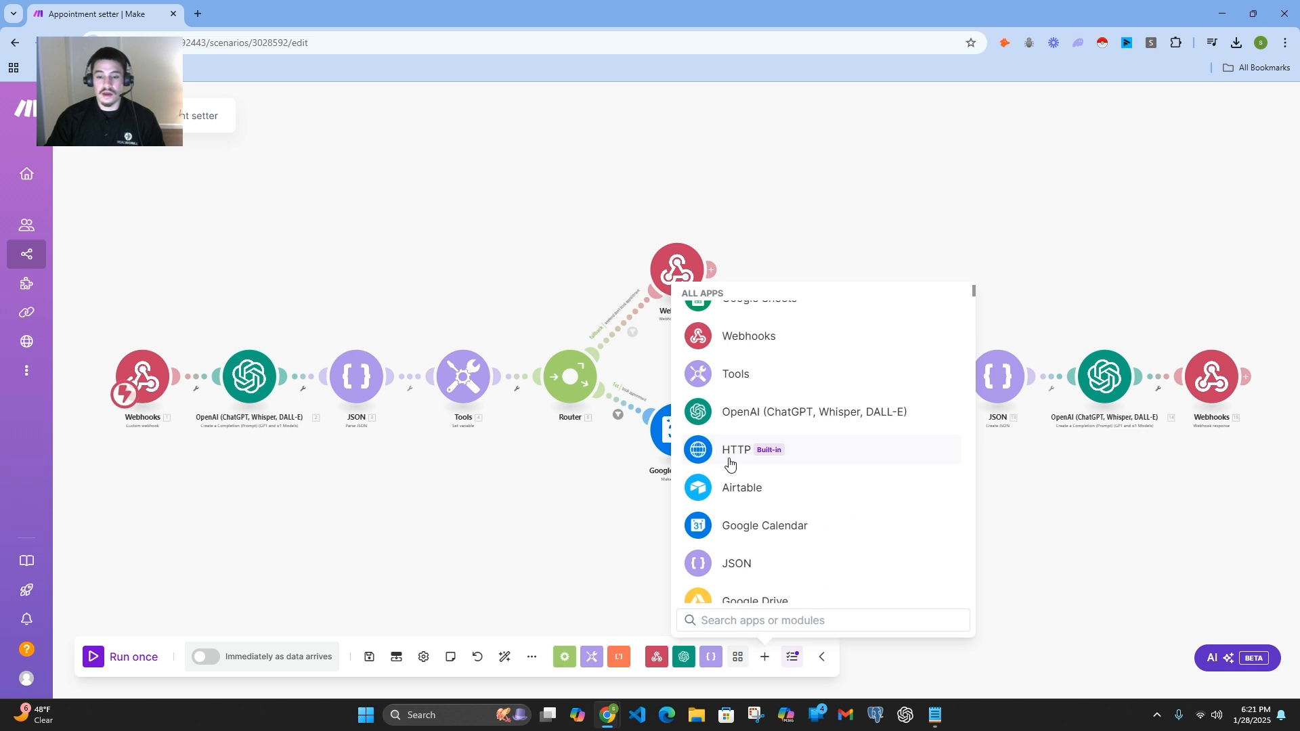
# Step: Review the HTTP app's available request actions and return to the full list of apps
pyautogui.click(730, 460)
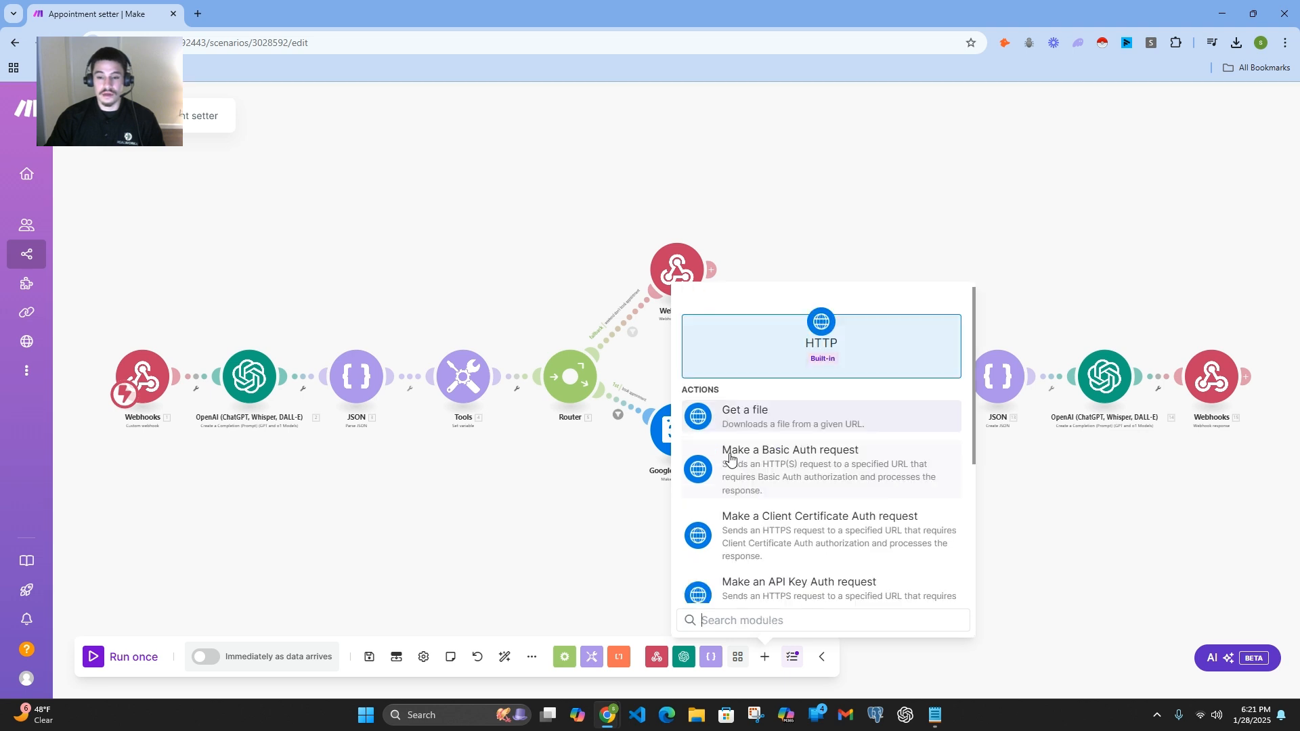
pyautogui.scroll(-3, 796, 433)
pyautogui.scroll(3, 798, 434)
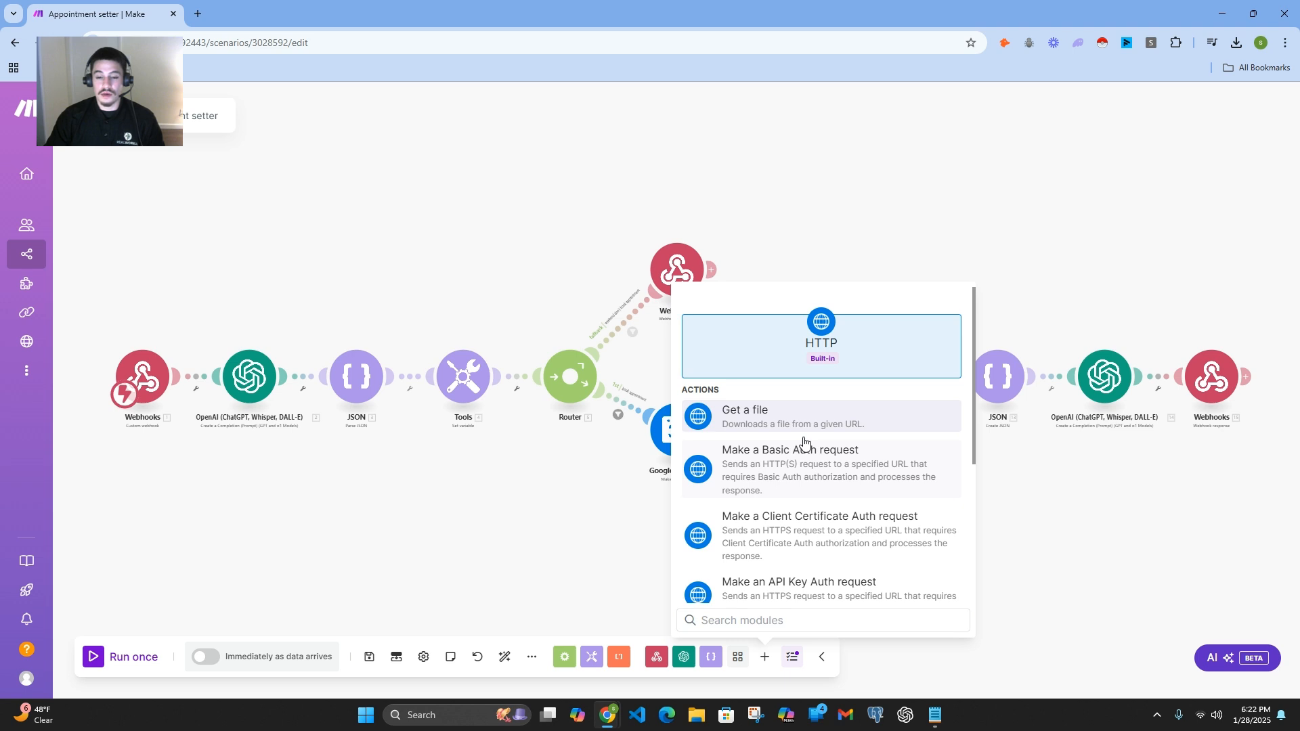
pyautogui.scroll(-4, 805, 443)
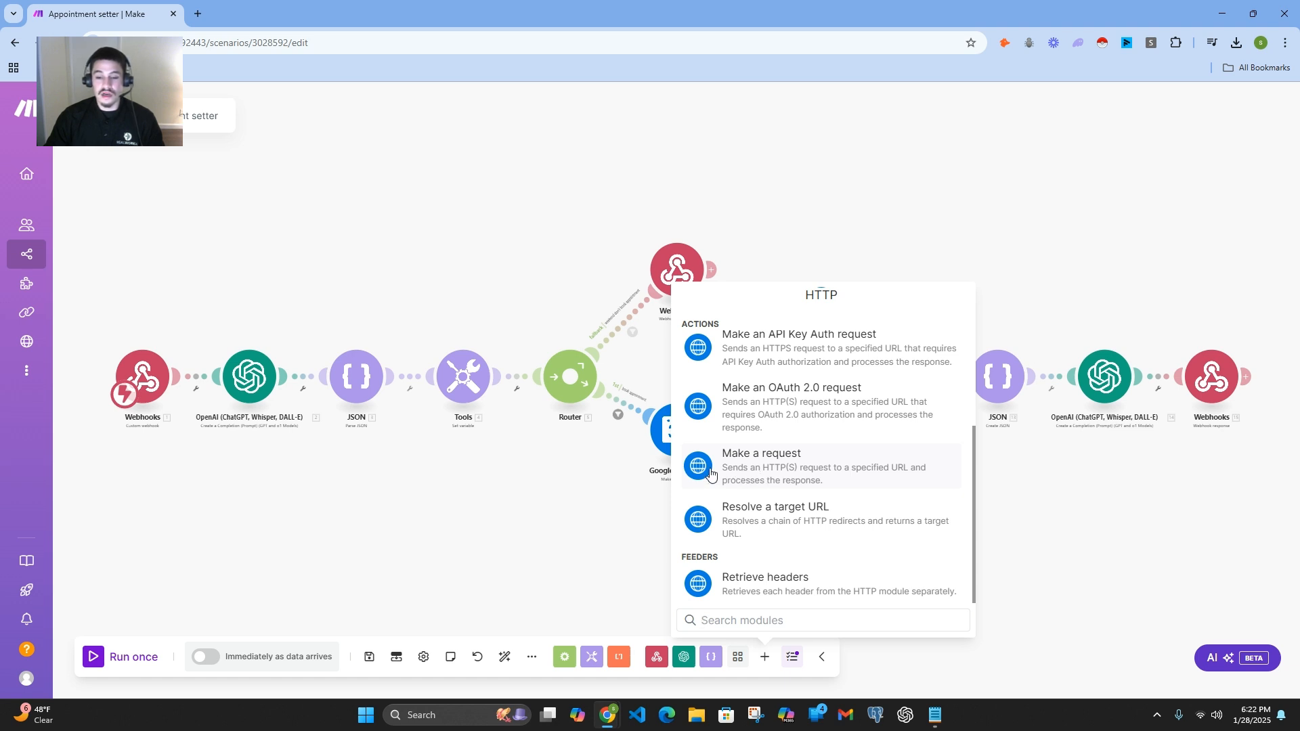
pyautogui.click(764, 657)
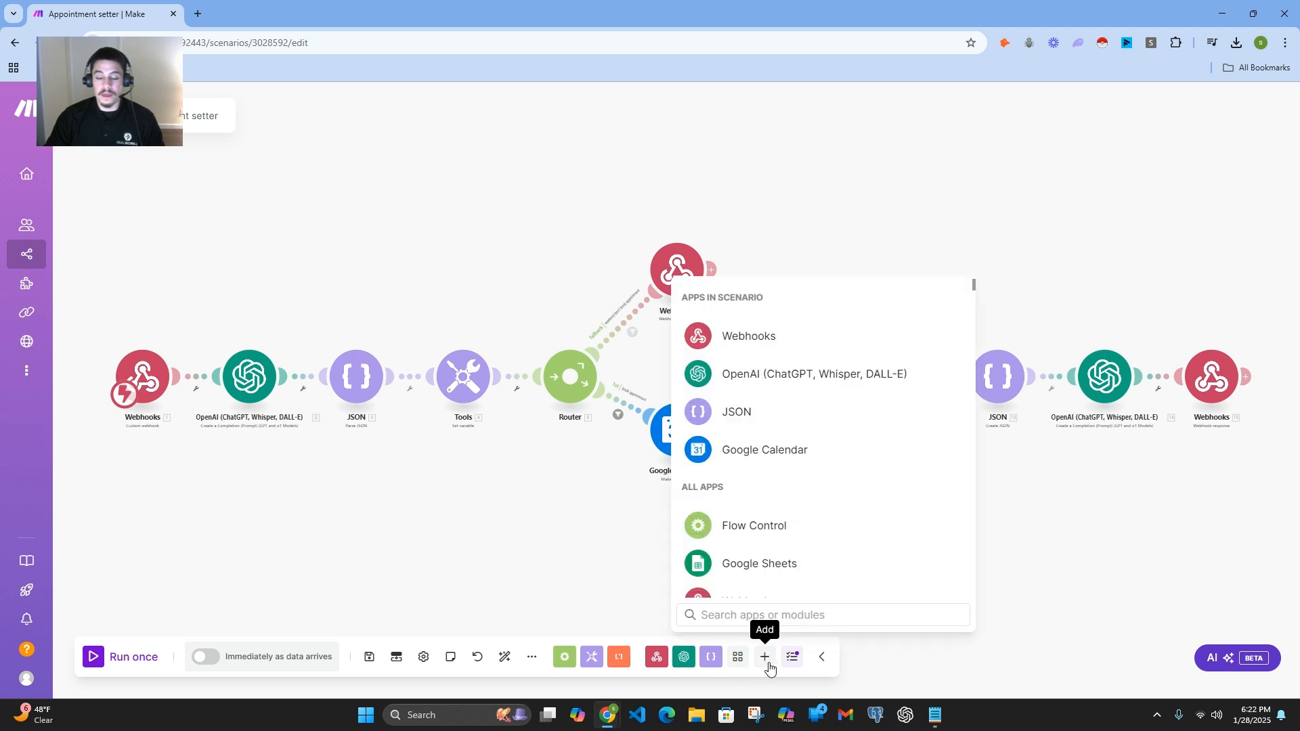
# Step: Look through the available apps, search them for goog, and clear the search
pyautogui.scroll(-4, 838, 561)
pyautogui.scroll(-20, 838, 561)
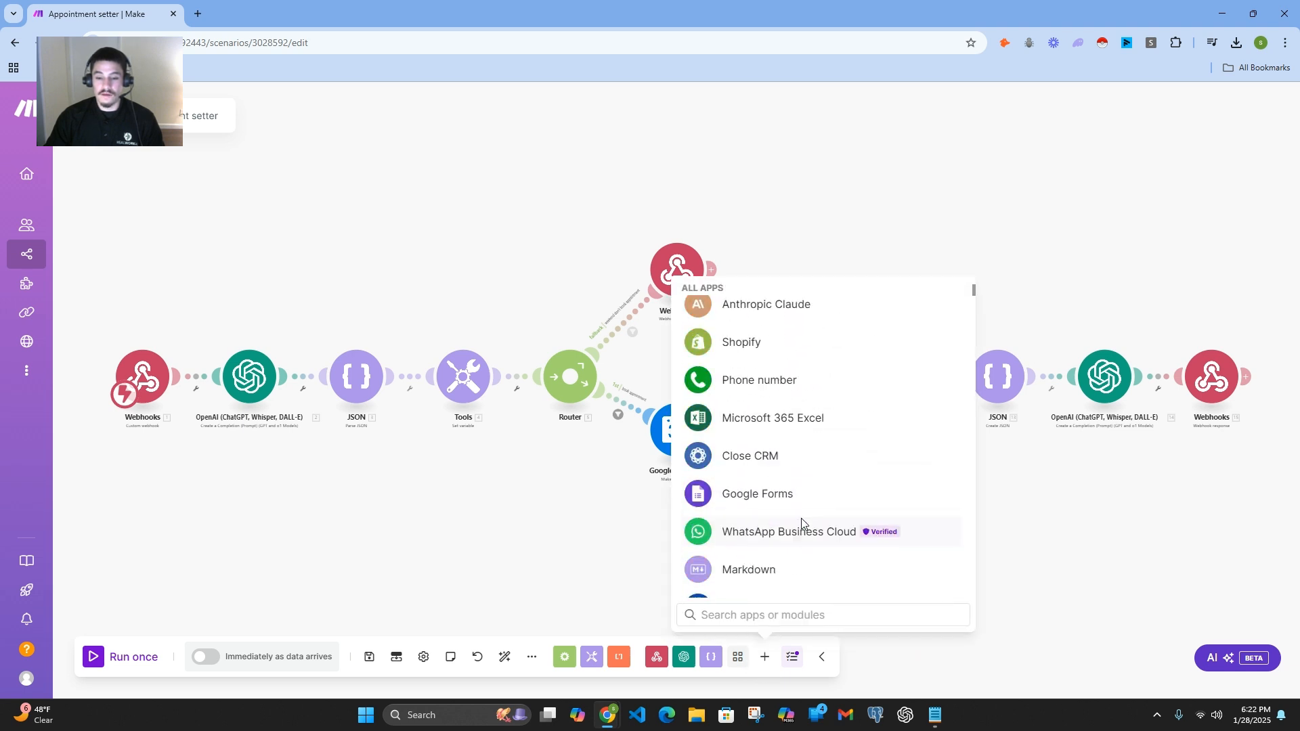
pyautogui.scroll(-20, 778, 496)
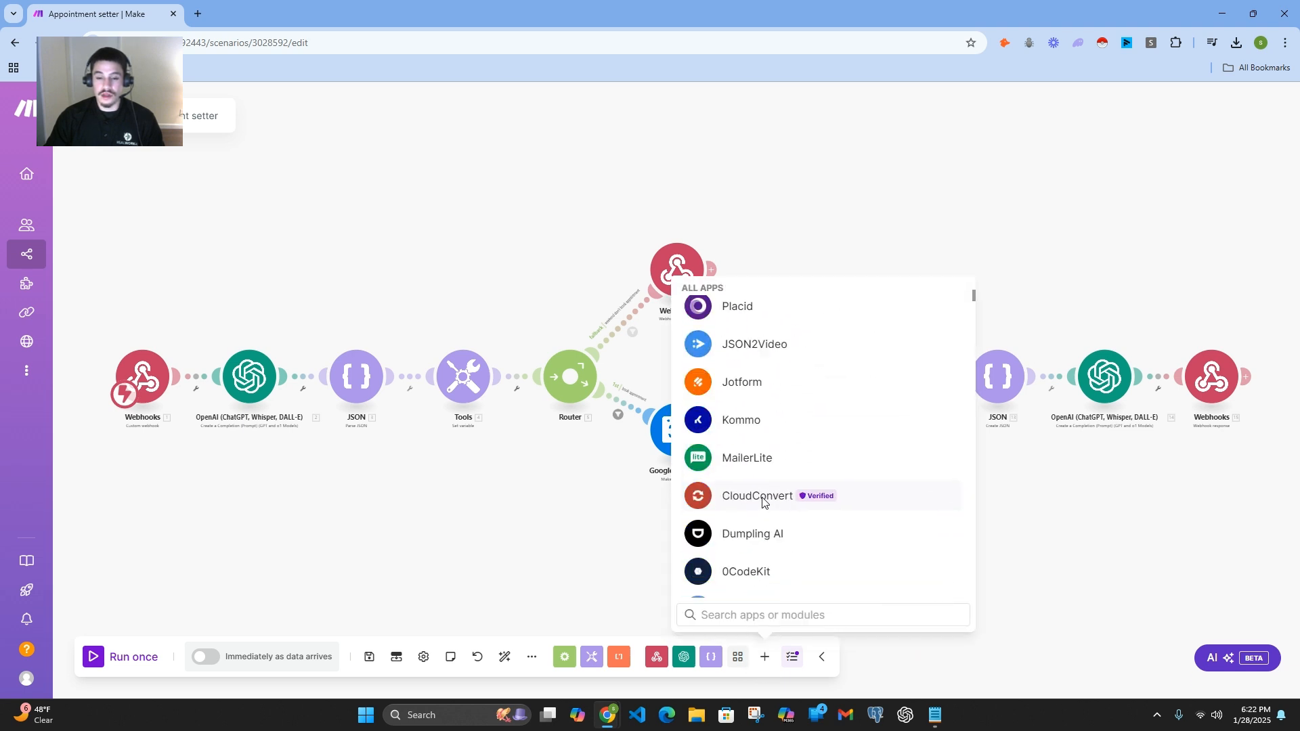
pyautogui.scroll(-3, 762, 504)
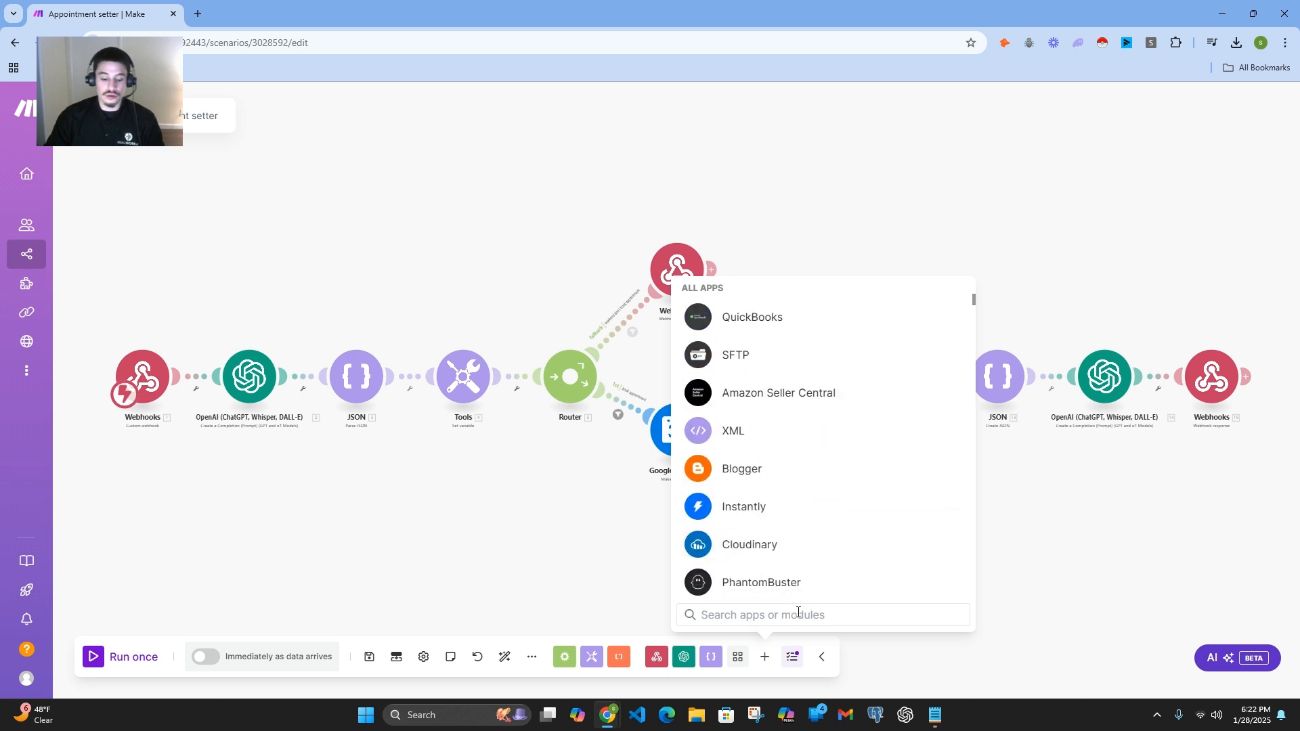
pyautogui.click(798, 614)
pyautogui.write('goog')
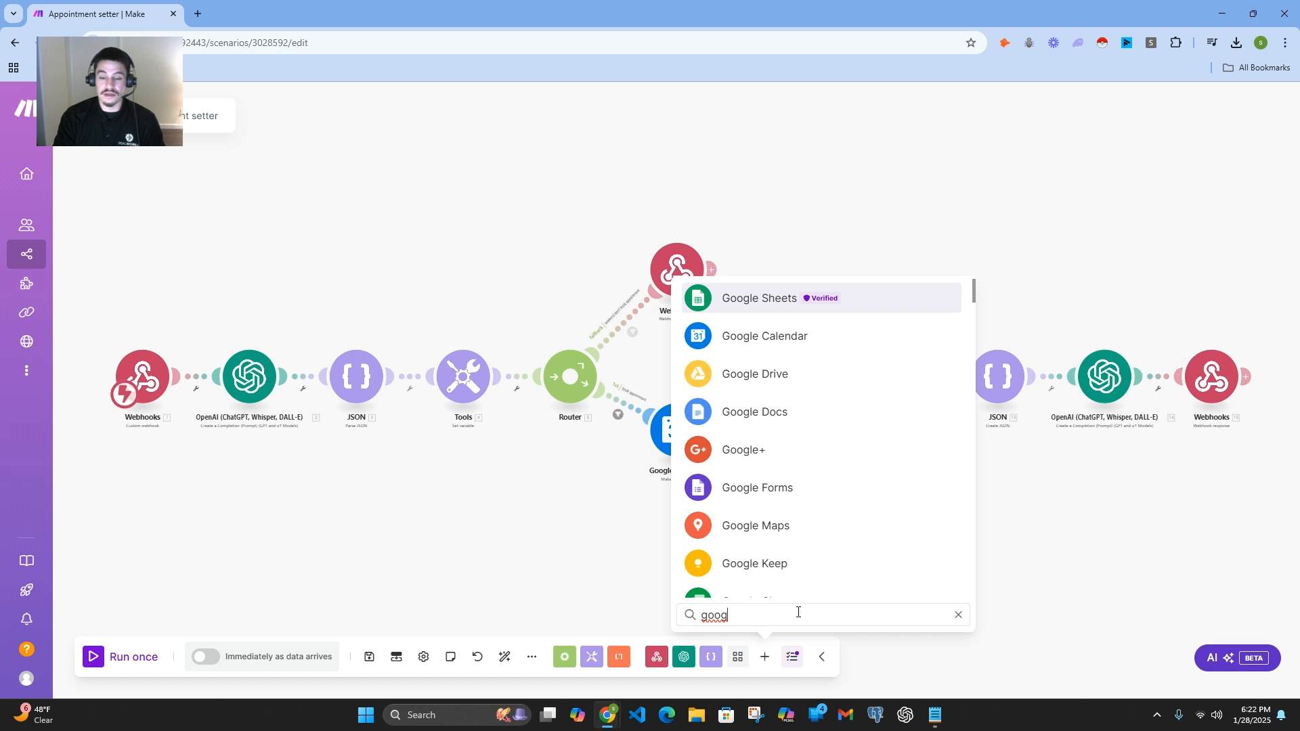
pyautogui.press('BackSpace')
pyautogui.press('BackSpace')
pyautogui.press('BackSpace')
pyautogui.press('BackSpace')
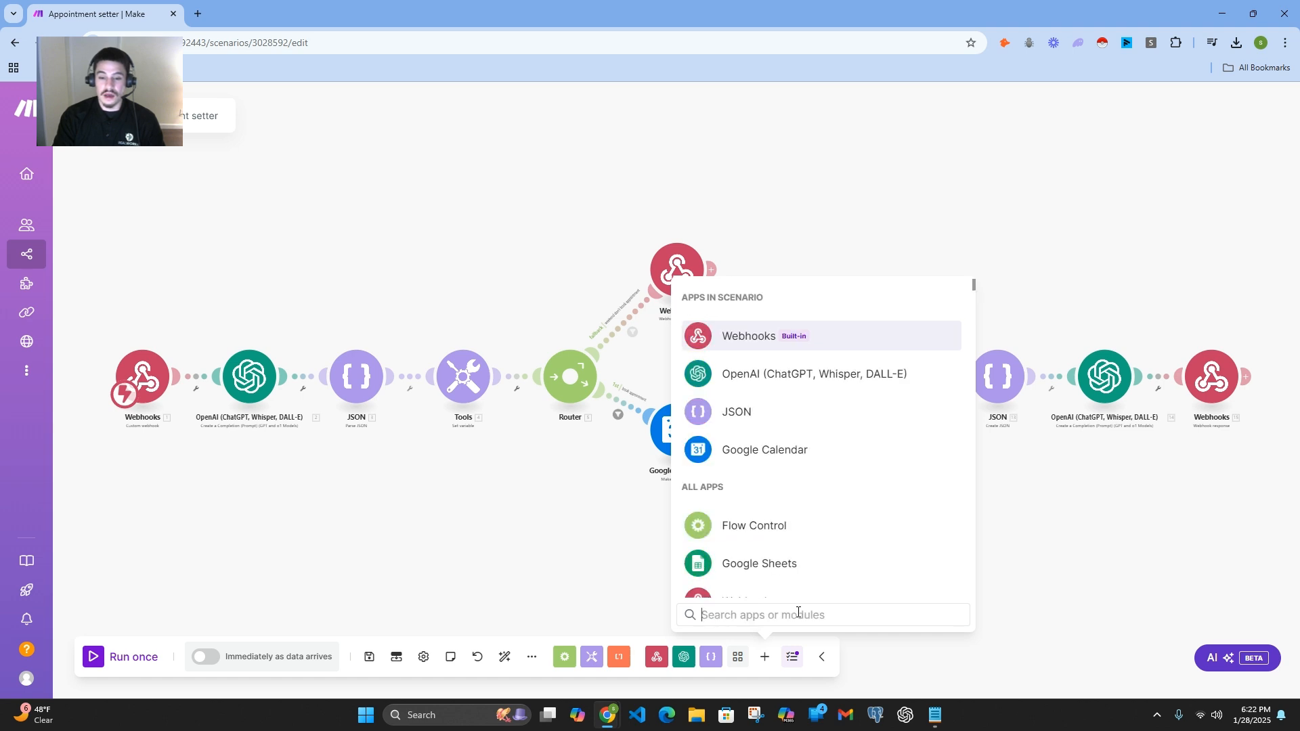
# Step: Browse further through the full list of apps available as modules
pyautogui.scroll(-15, 818, 518)
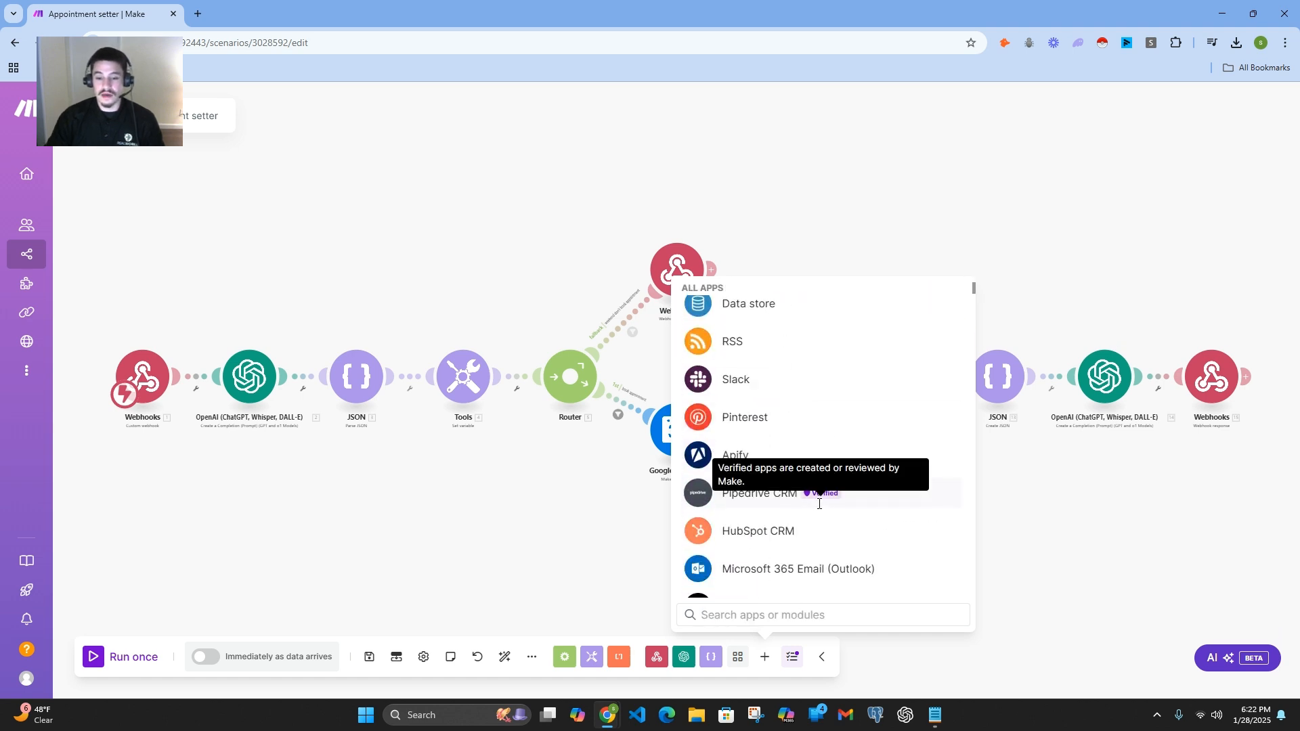
pyautogui.scroll(-15, 819, 515)
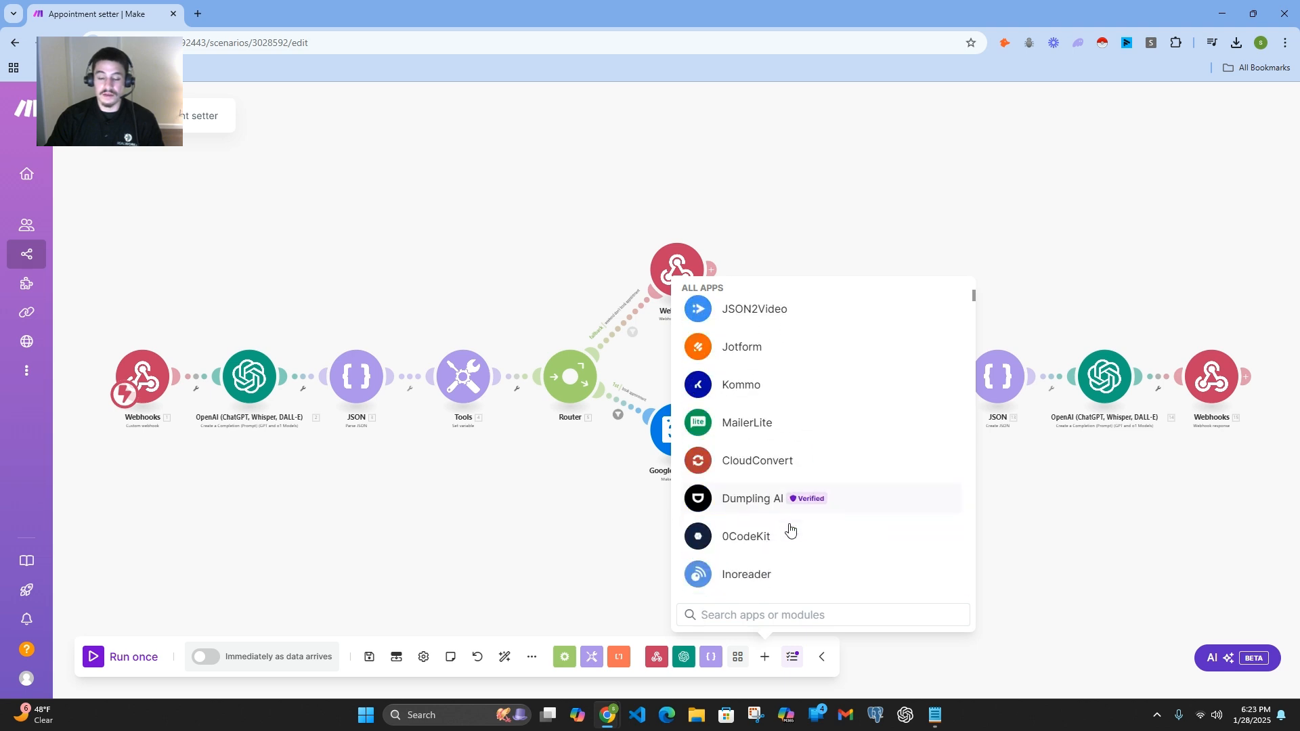
pyautogui.scroll(-4, 819, 518)
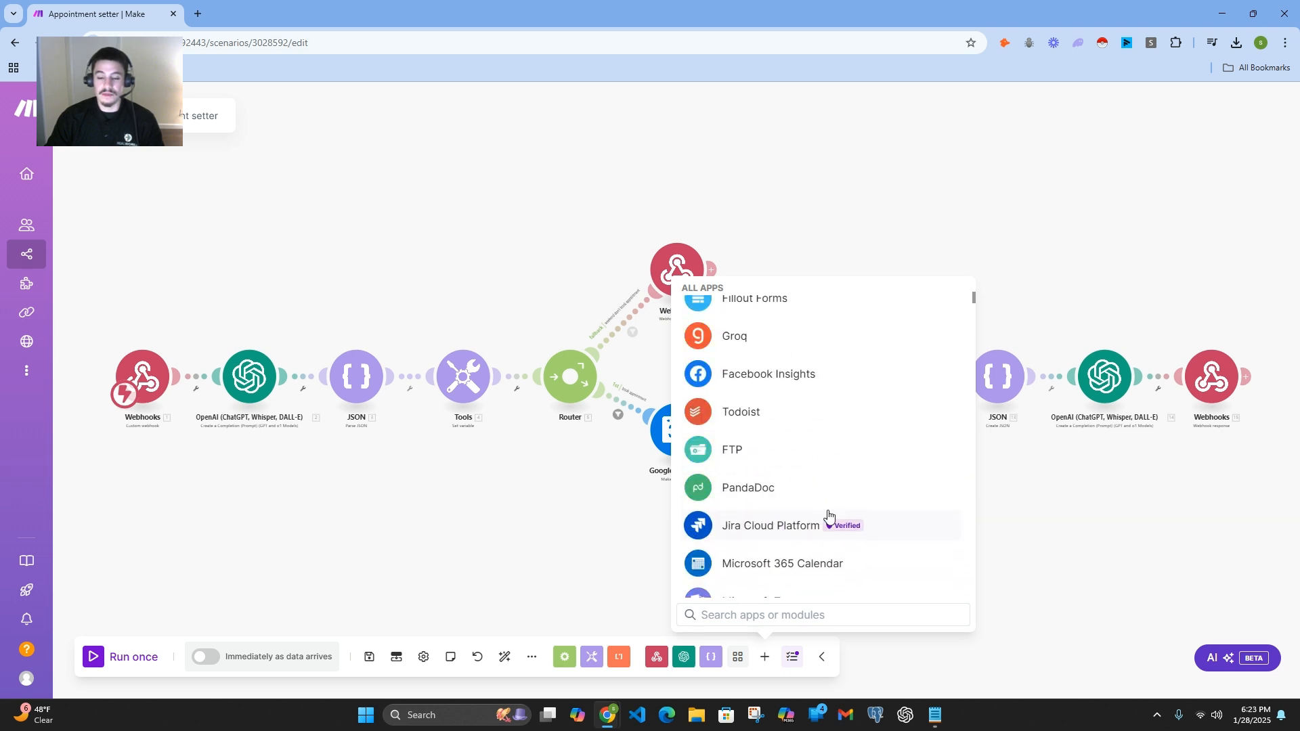
pyautogui.scroll(4, 833, 515)
pyautogui.scroll(-1, 778, 474)
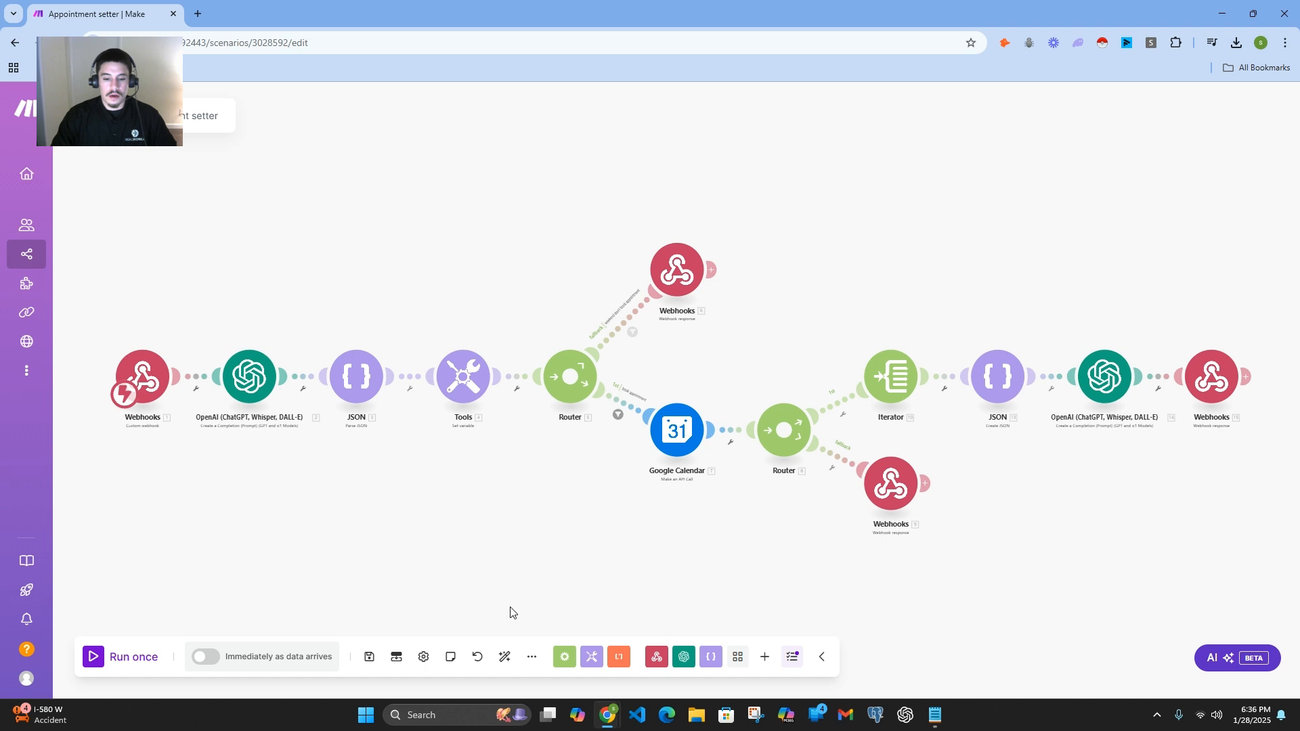
# Step: Open the Import Blueprint dialog to view its Blueprint JSON file field, and close it without importing
pyautogui.click(533, 658)
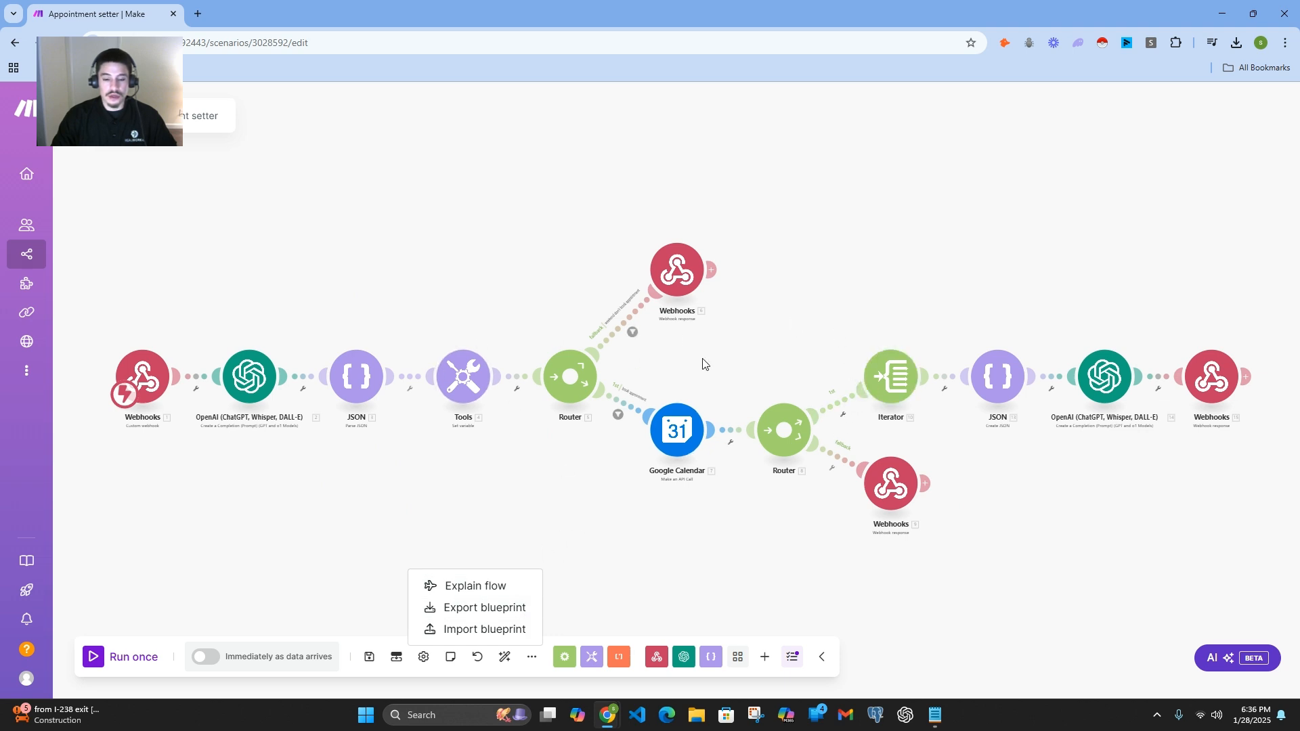
pyautogui.click(469, 631)
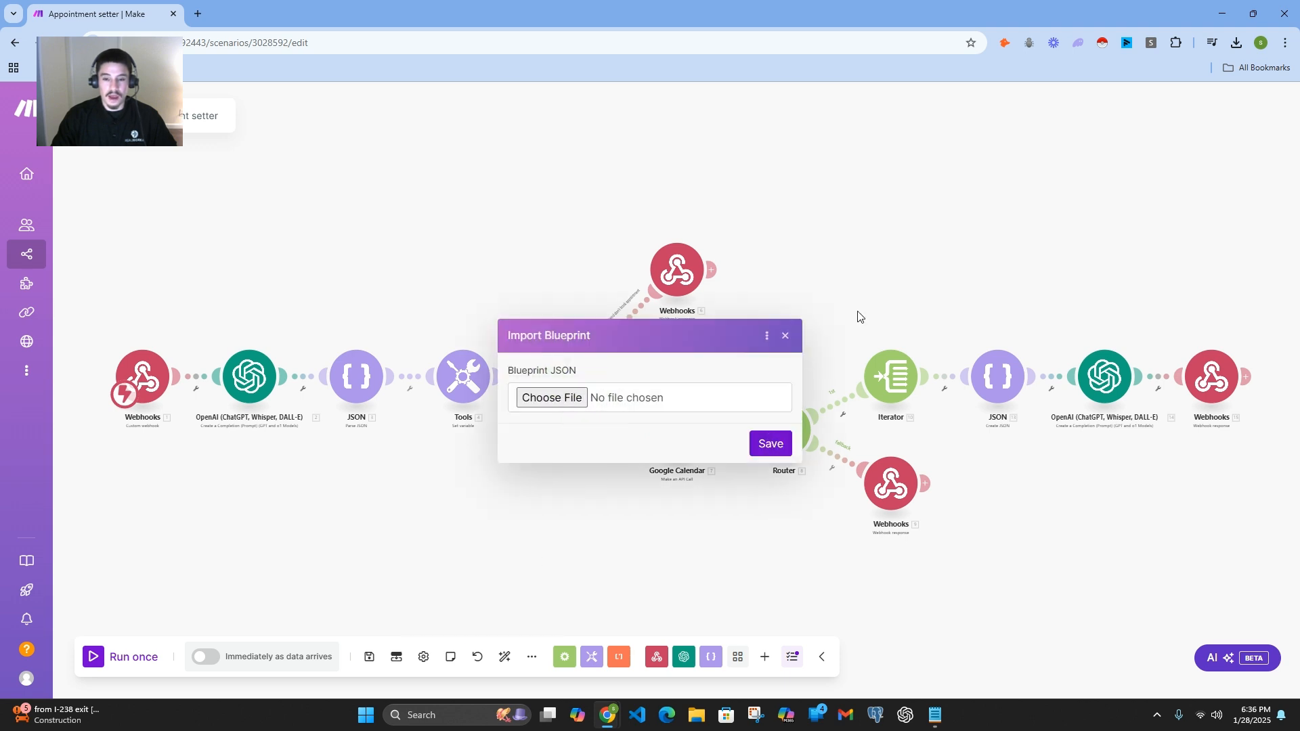
pyautogui.click(786, 336)
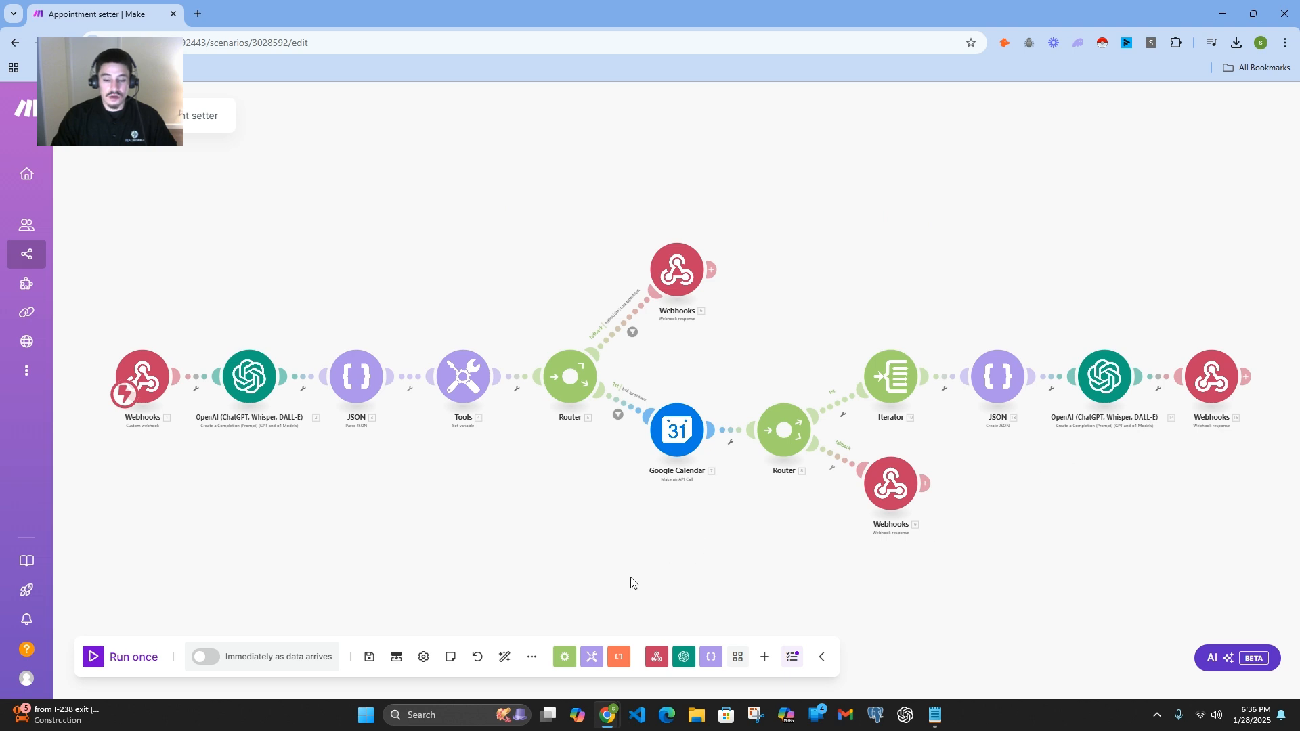
# Step: Review the scenario's Explain flow, Export blueprint and Import blueprint options without running any of them
pyautogui.click(536, 657)
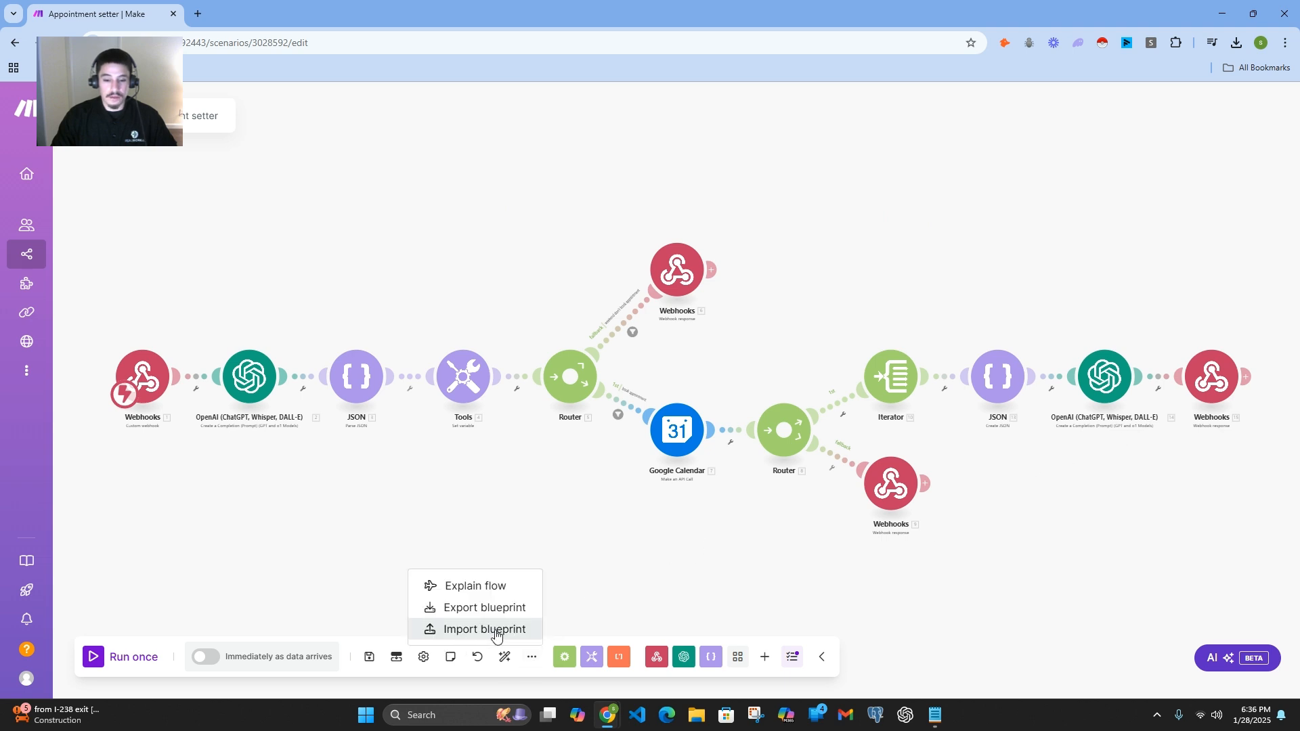
pyautogui.click(500, 531)
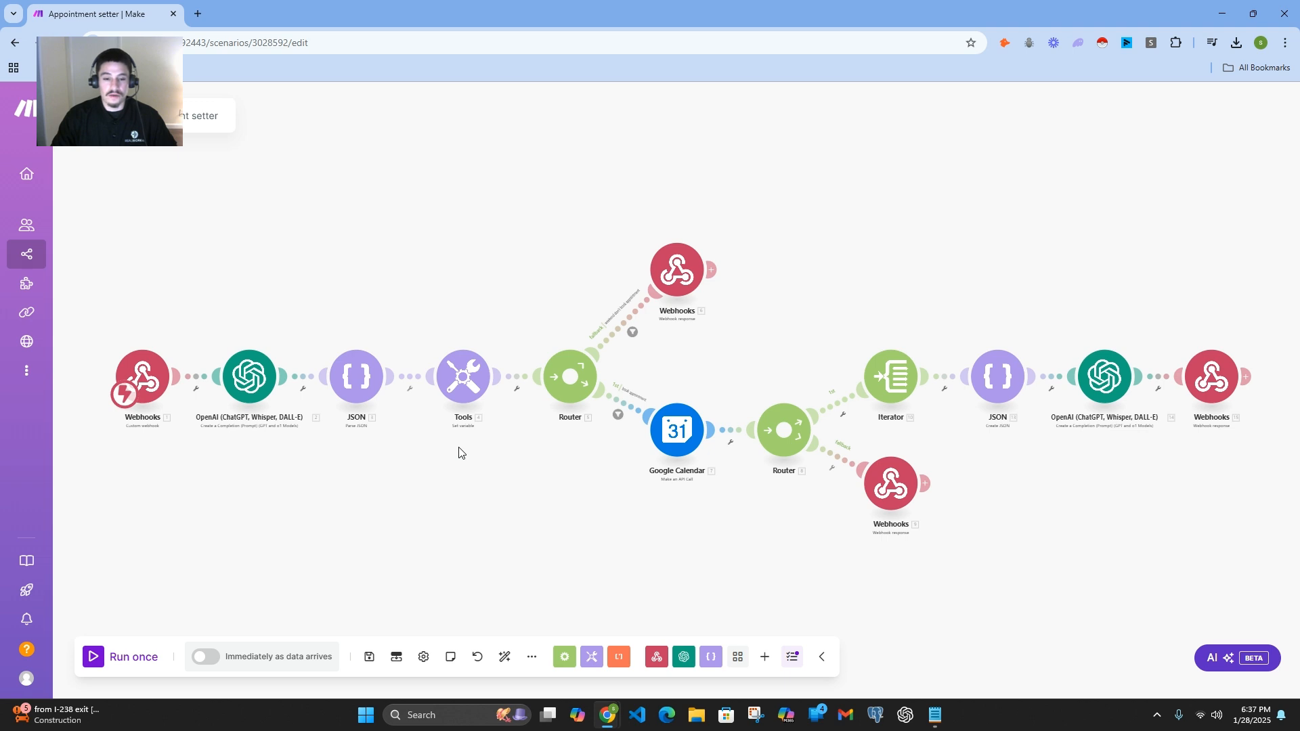
pyautogui.click(532, 656)
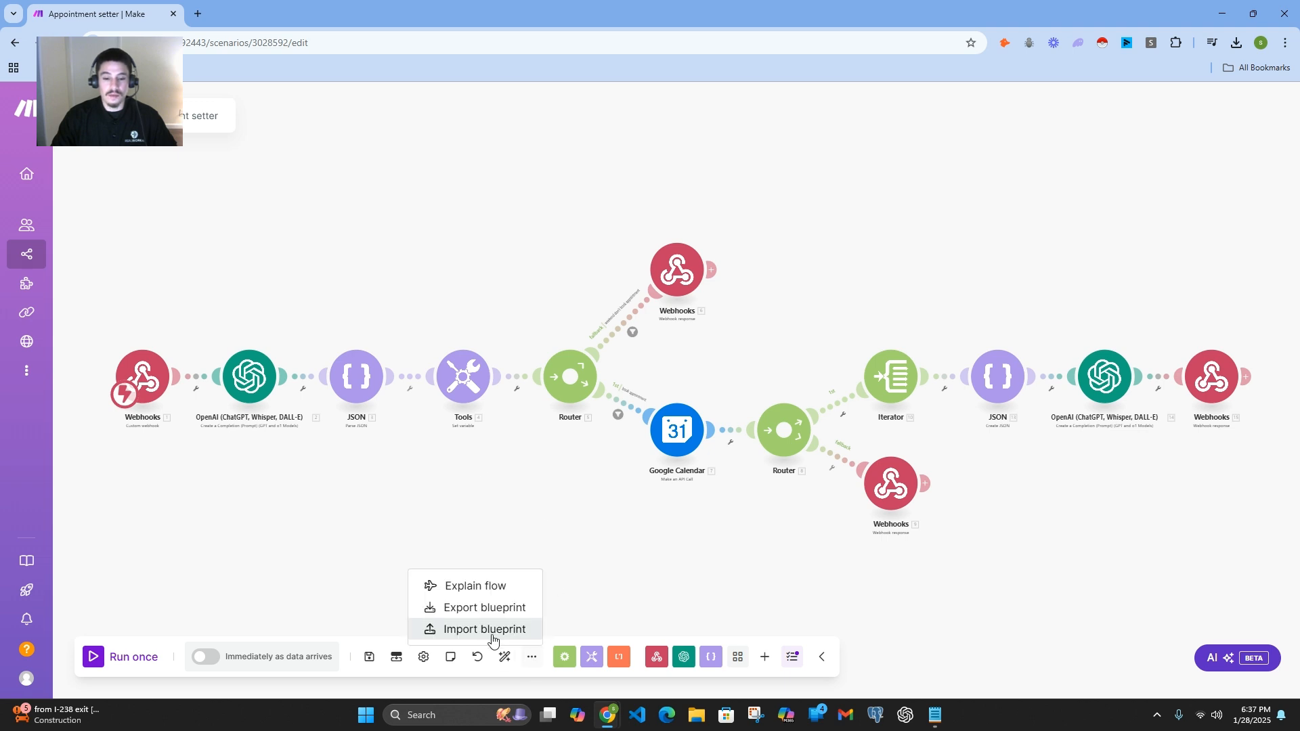
pyautogui.click(532, 515)
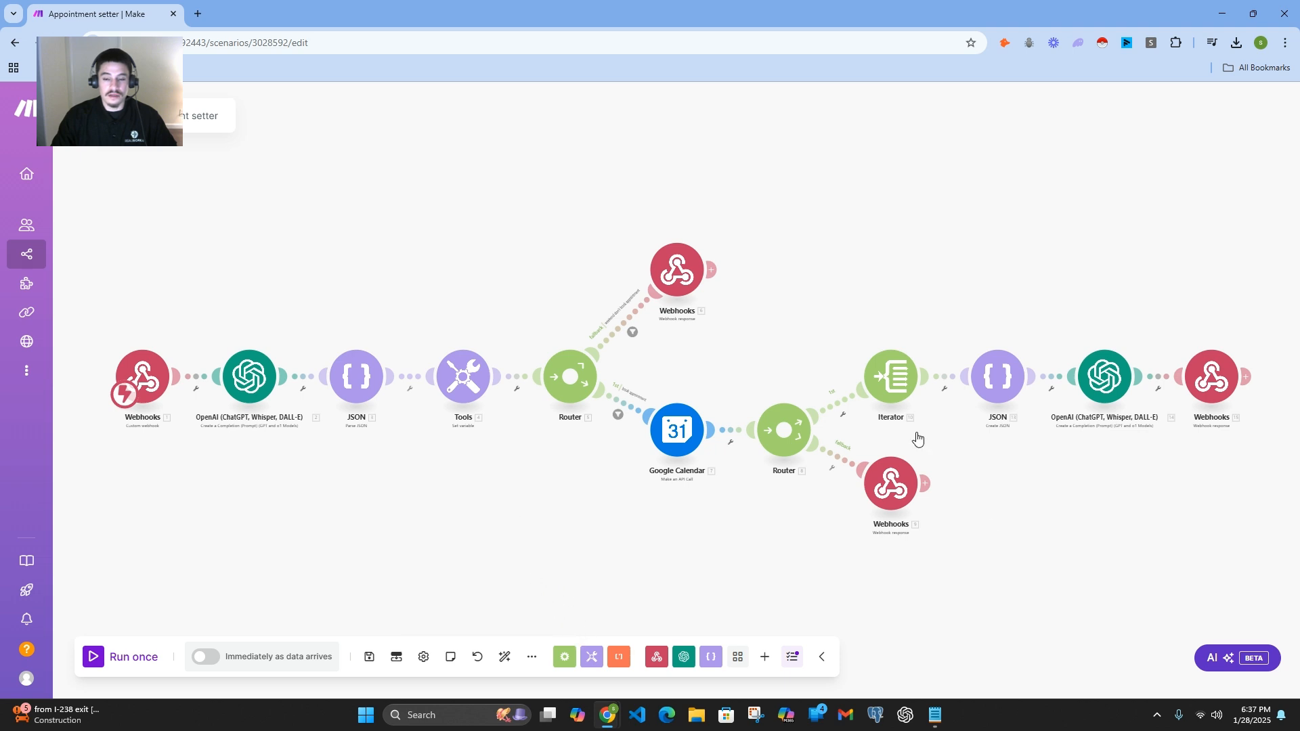
pyautogui.click(532, 657)
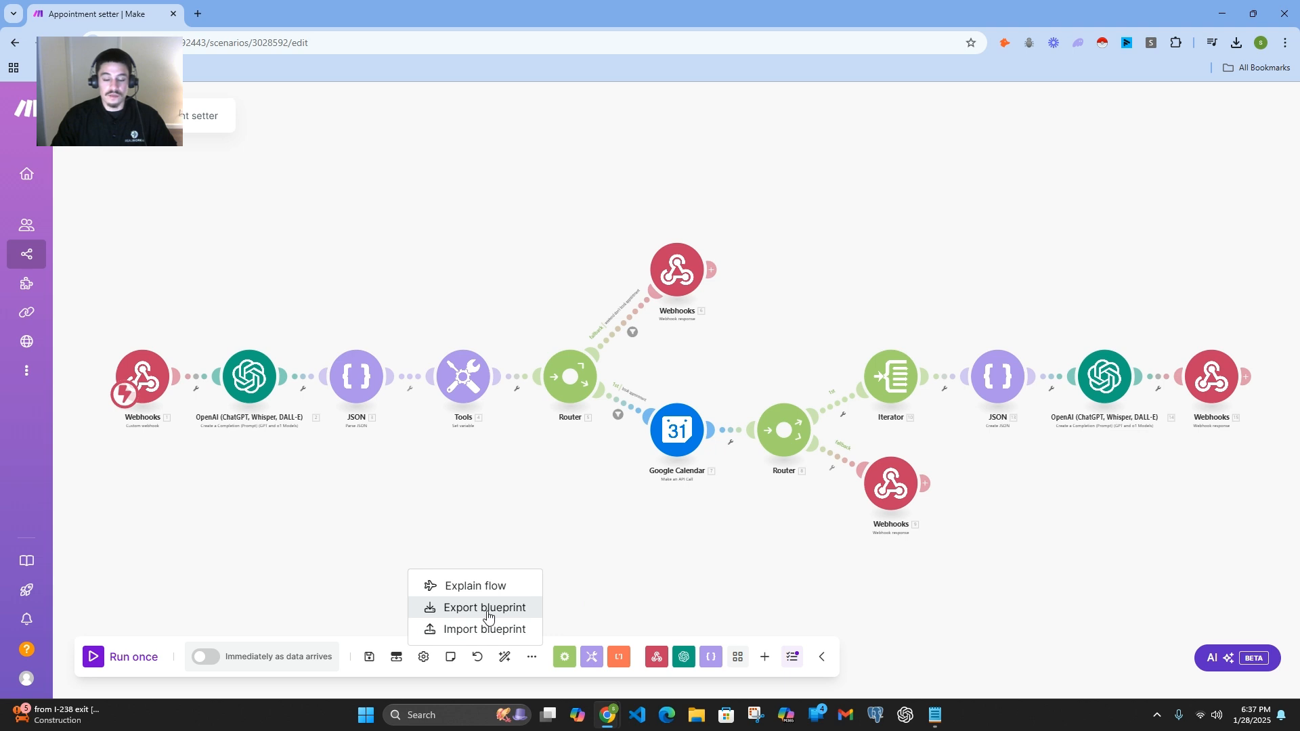
pyautogui.click(502, 516)
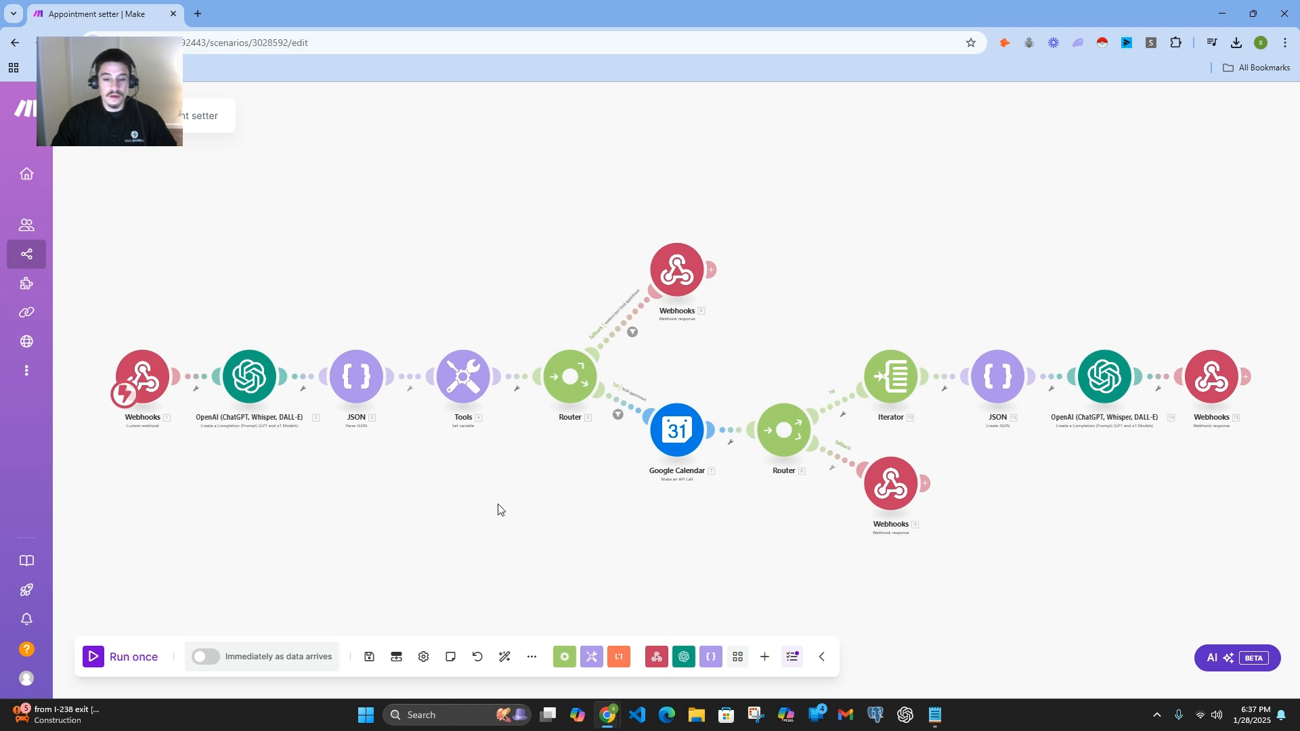
# Step: Add an empty, unconnected module on the canvas below the first Webhooks module
pyautogui.moveTo(298, 516)
pyautogui.mouseDown()
pyautogui.moveTo(271, 516)
pyautogui.moveTo(287, 517)
pyautogui.mouseUp()
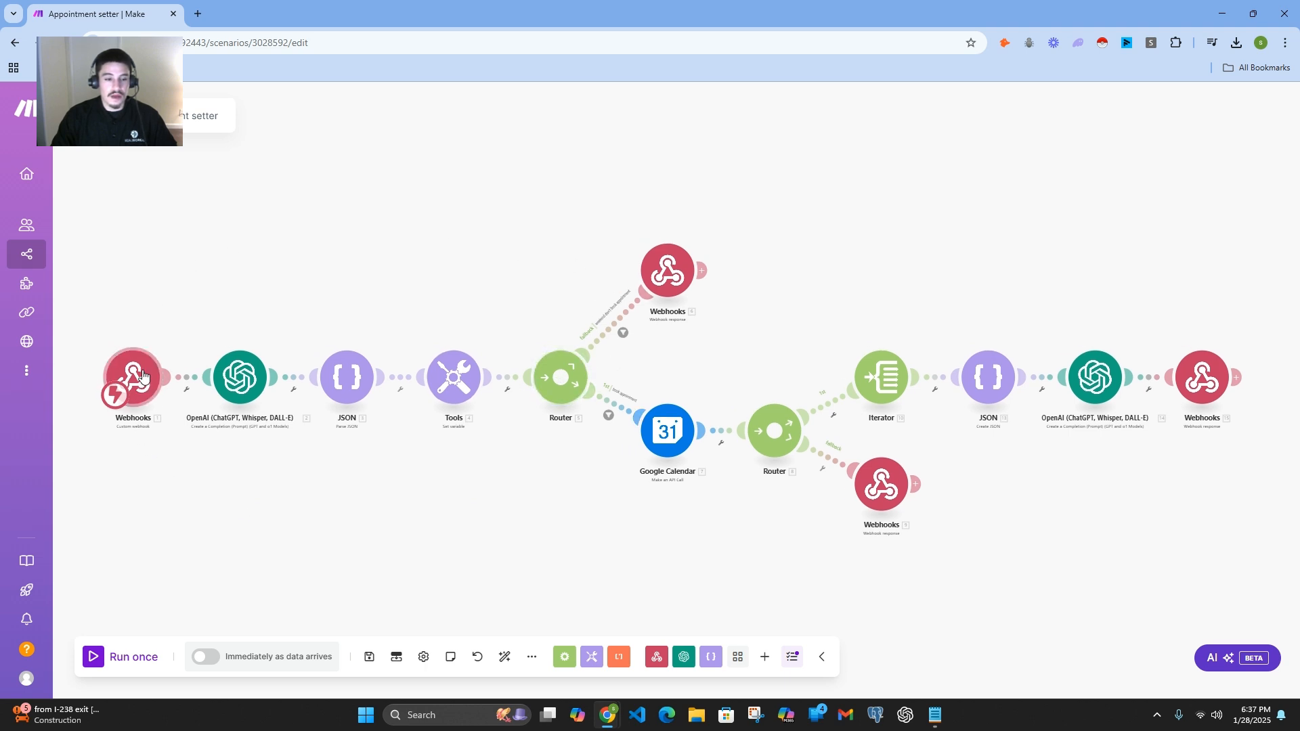
pyautogui.scroll(3, 145, 381)
pyautogui.moveTo(180, 467); pyautogui.dragTo(316, 468)
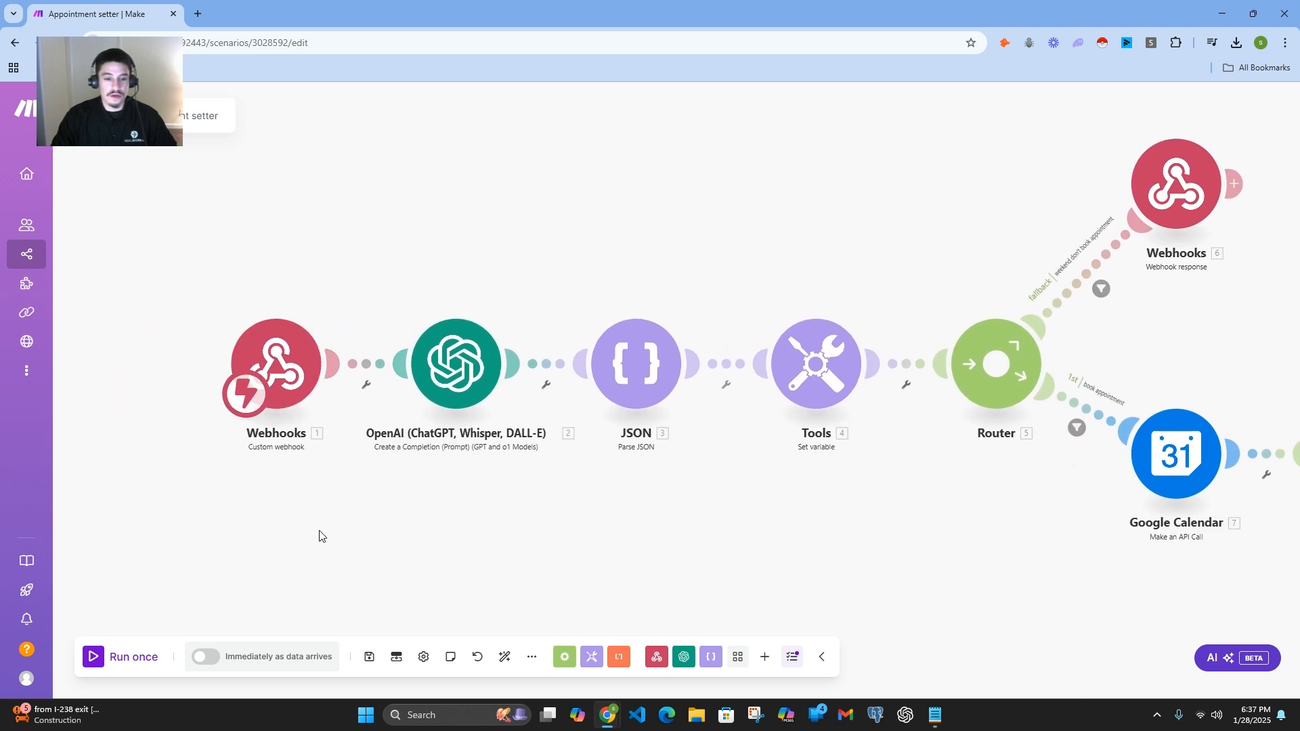
pyautogui.scroll(-2, 325, 525)
pyautogui.moveTo(313, 440); pyautogui.dragTo(308, 374)
pyautogui.doubleClick(276, 453)
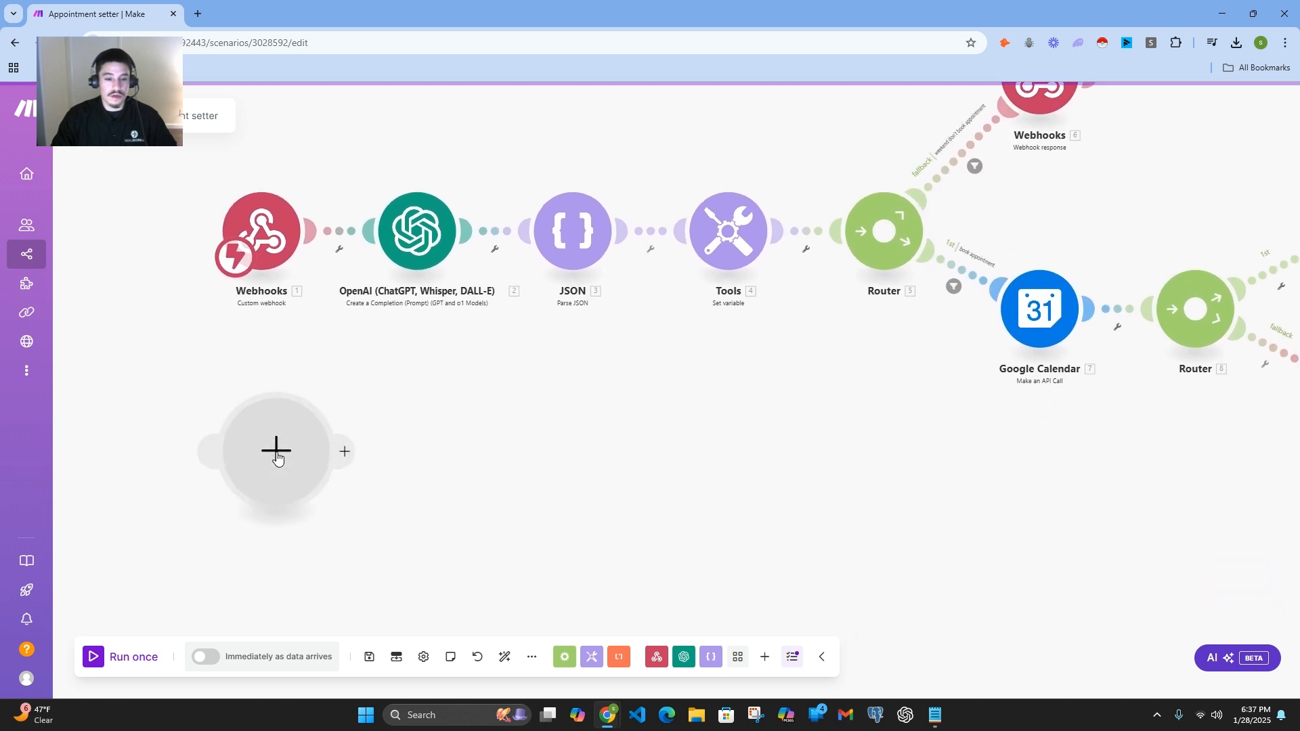
pyautogui.moveTo(278, 459); pyautogui.dragTo(261, 432)
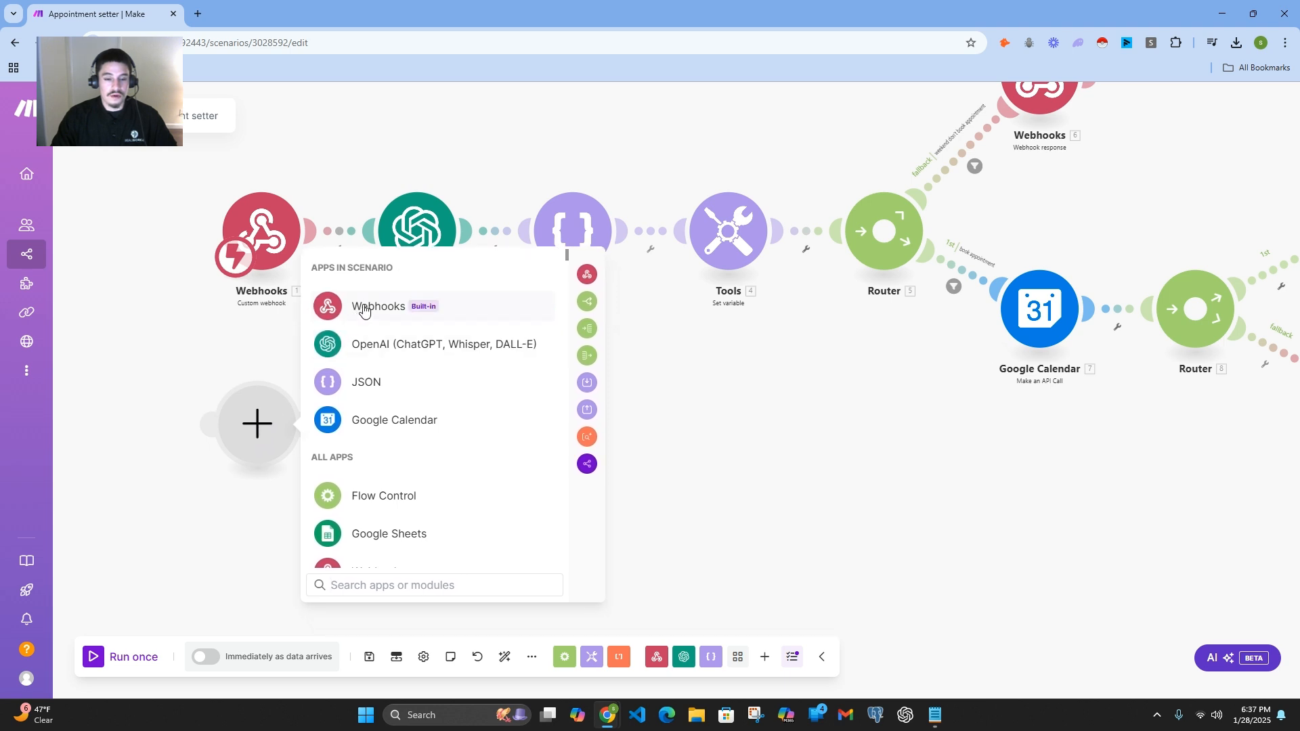
# Step: Look through the apps offered for the empty module and close the list without choosing one
pyautogui.scroll(-5, 456, 467)
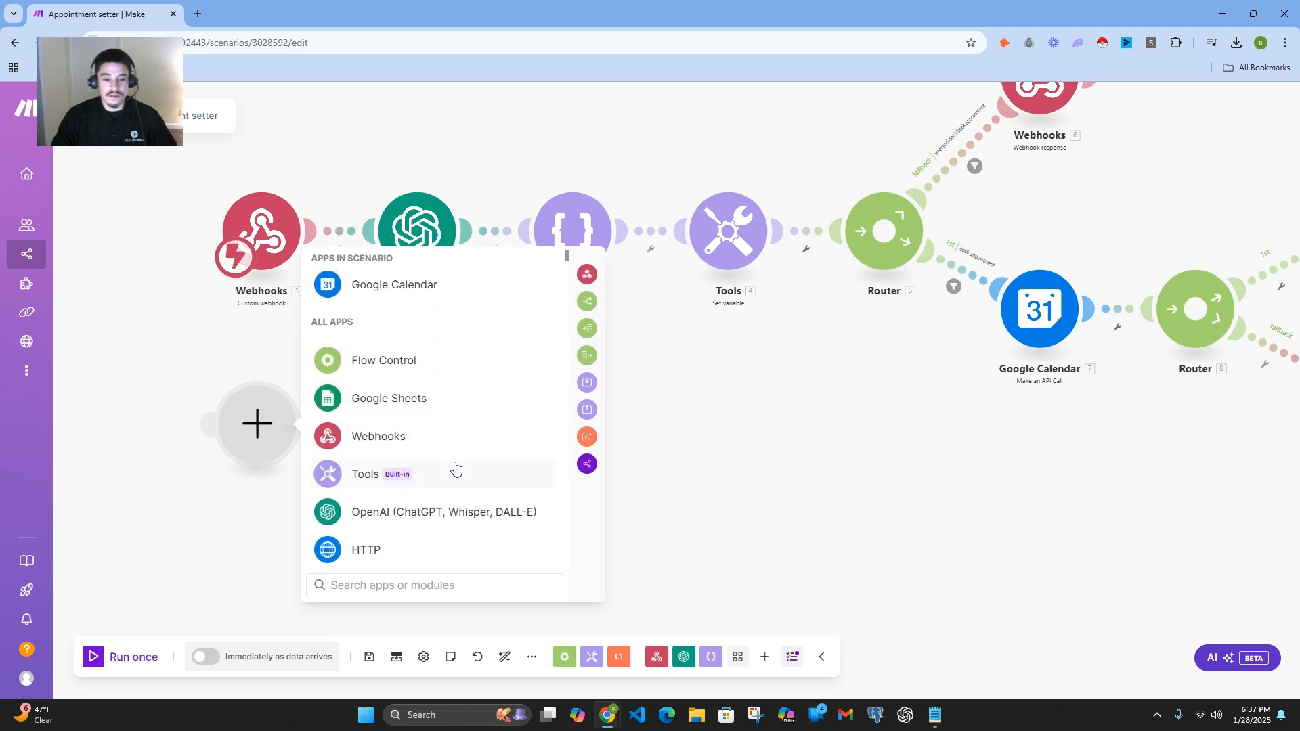
pyautogui.scroll(-15, 456, 467)
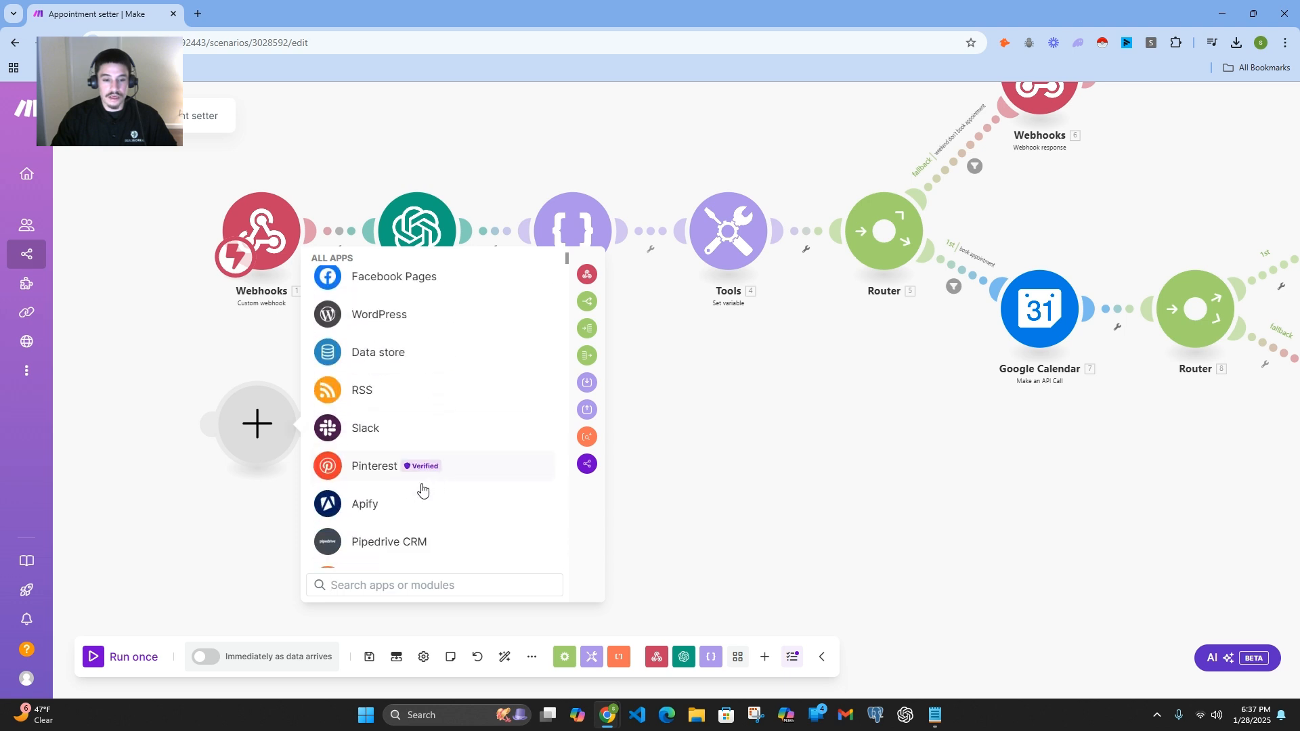
pyautogui.scroll(-10, 421, 489)
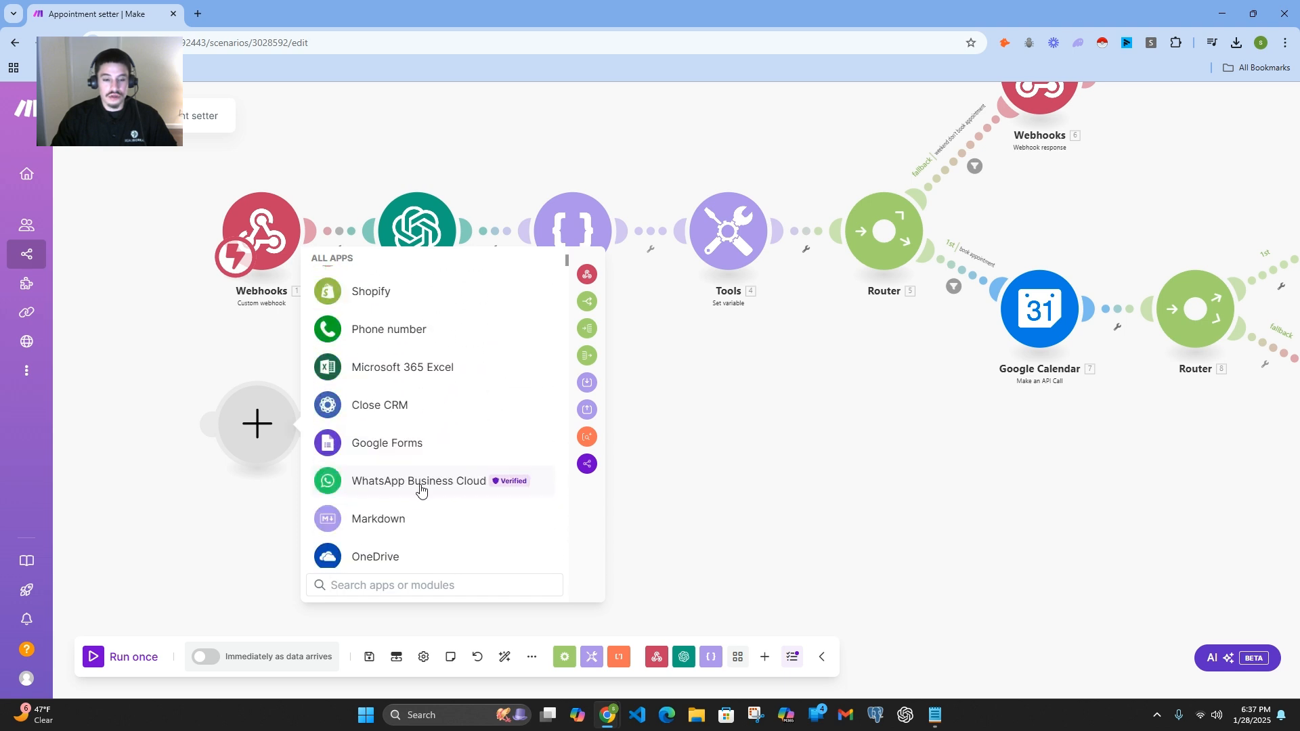
pyautogui.scroll(-15, 406, 497)
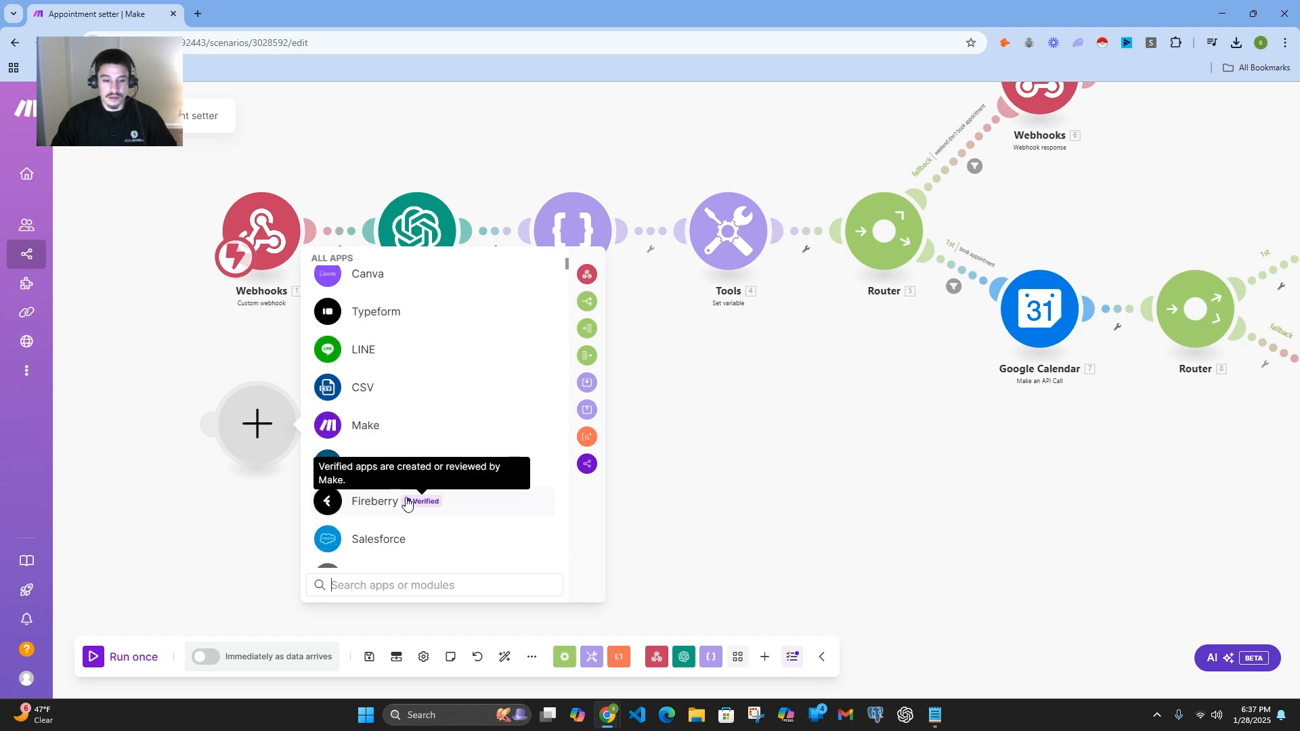
pyautogui.scroll(-3, 407, 502)
pyautogui.scroll(-3, 406, 502)
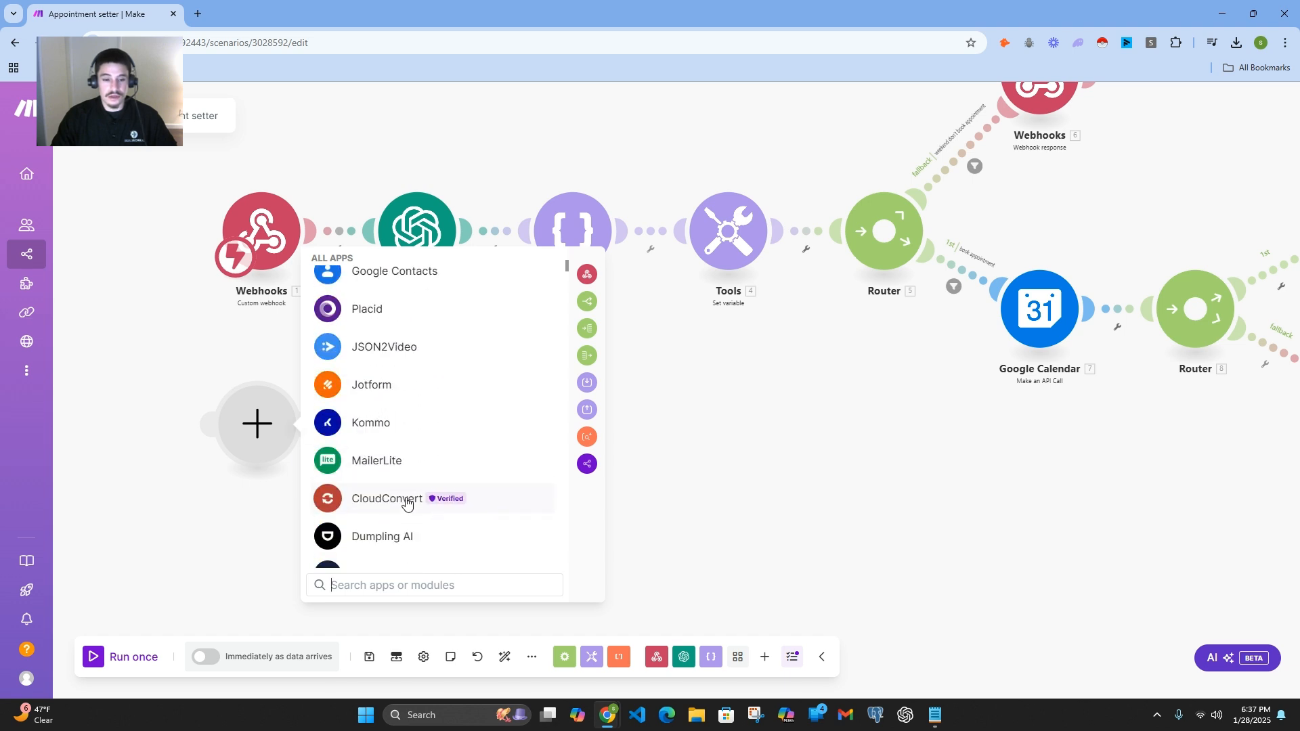
pyautogui.scroll(-3, 407, 501)
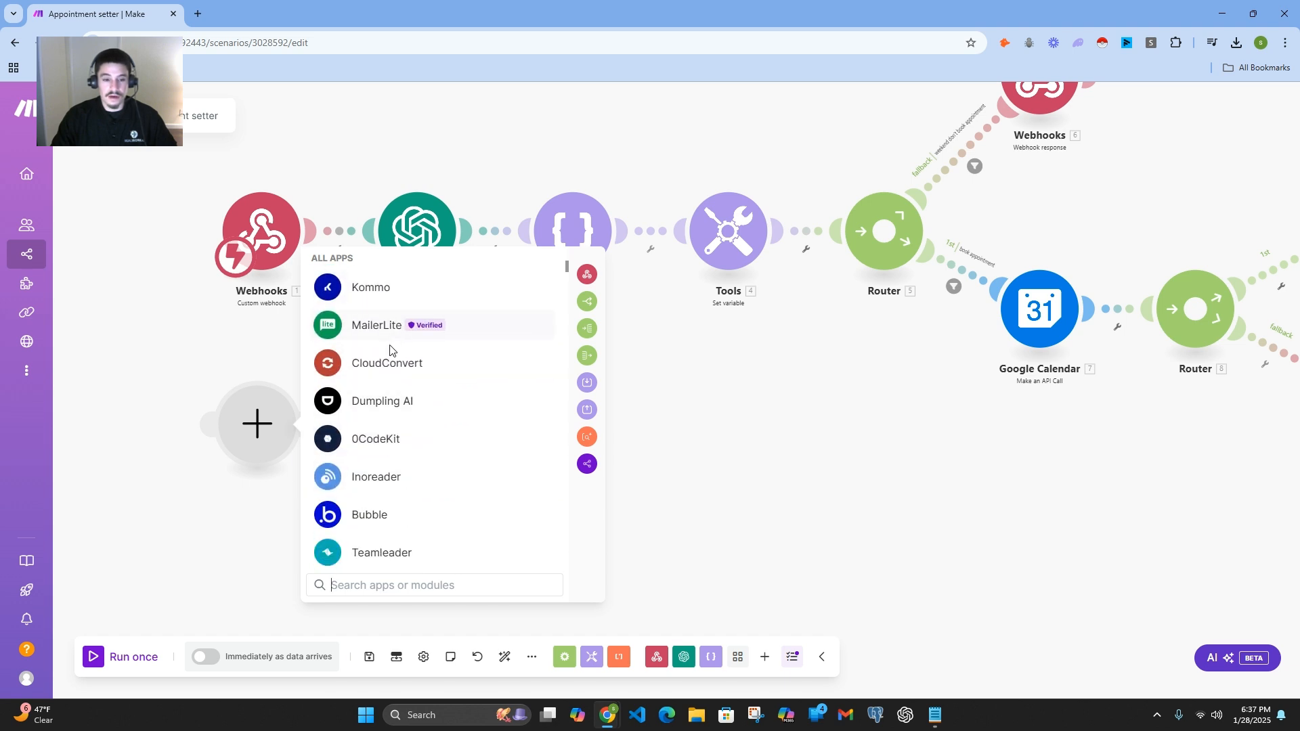
pyautogui.scroll(-10, 415, 442)
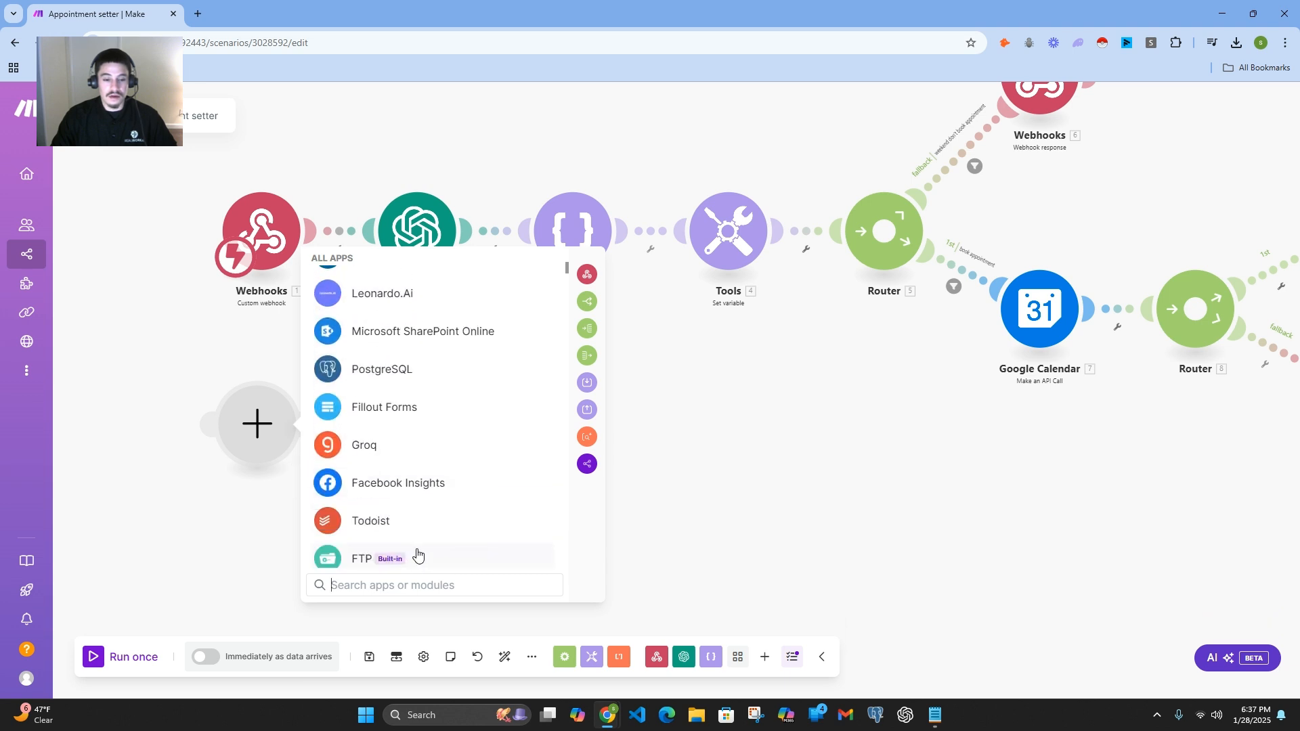
pyautogui.scroll(-5, 417, 530)
pyautogui.click(281, 522)
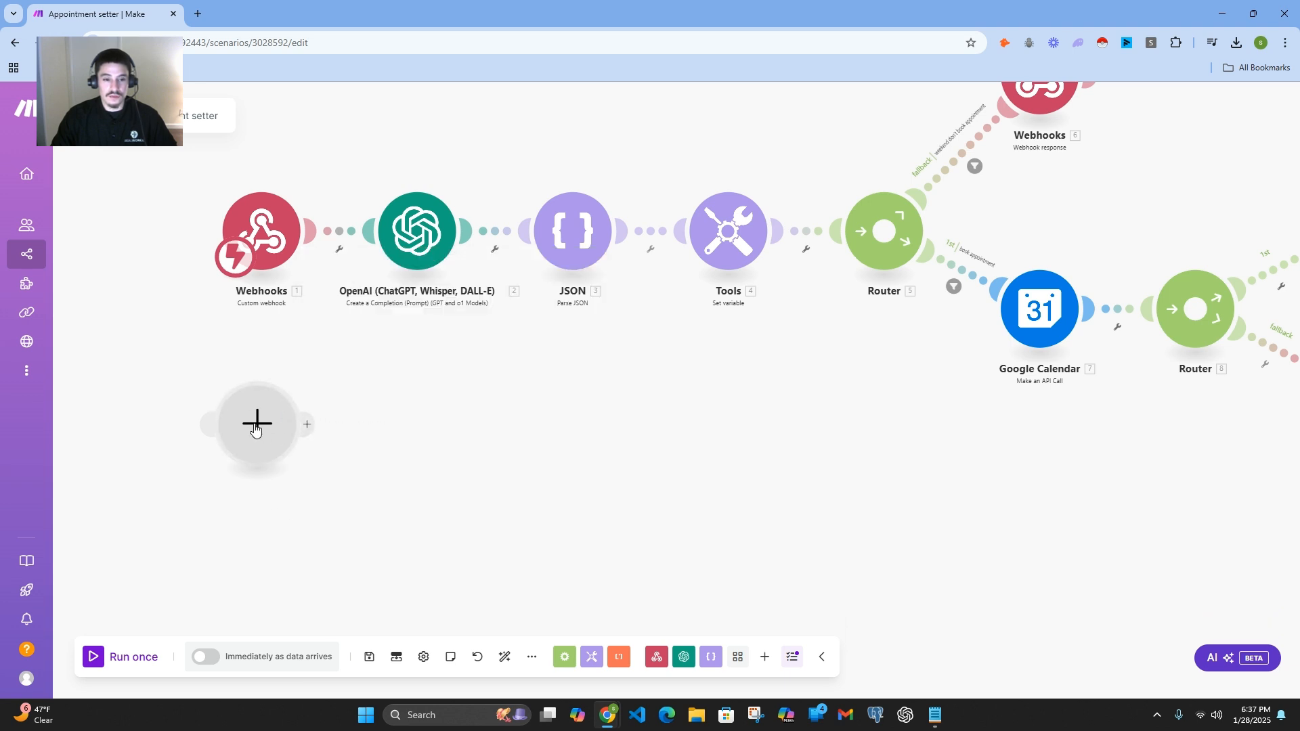
# Step: Make the empty module a Webhooks Custom webhook trigger
pyautogui.click(255, 426)
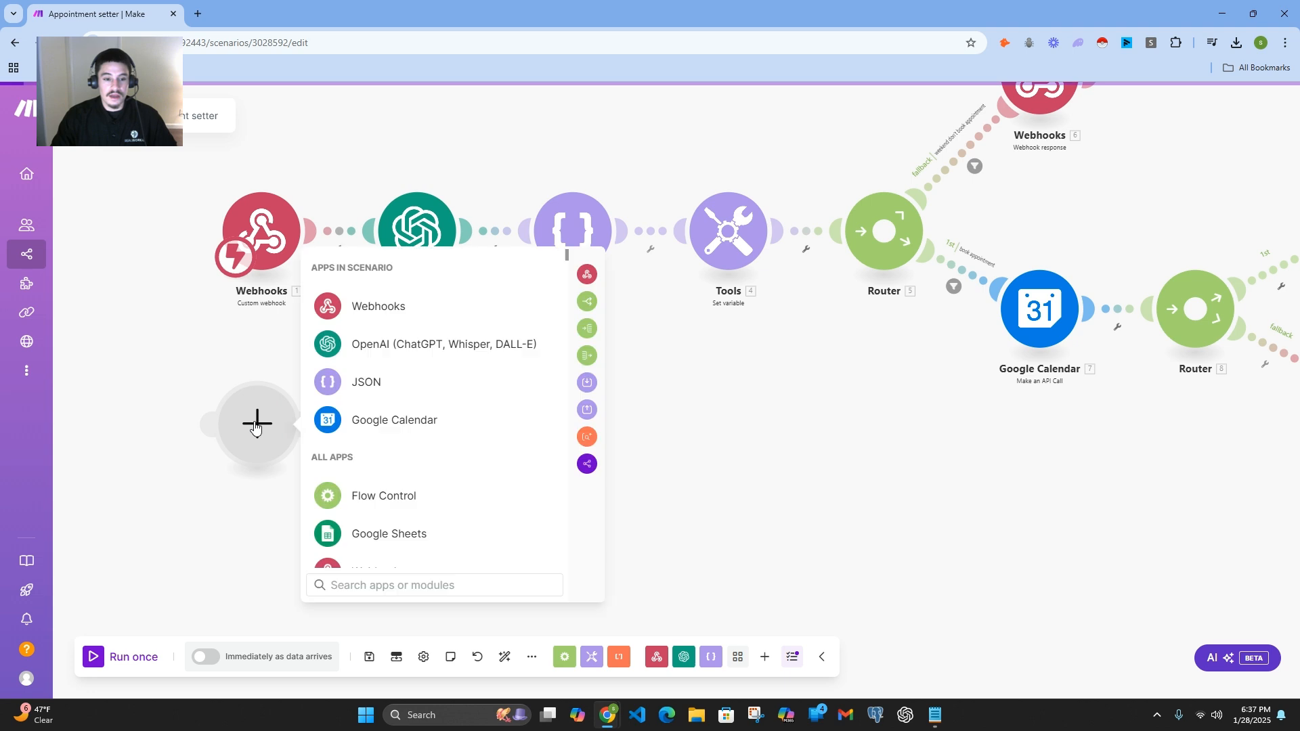
pyautogui.click(399, 305)
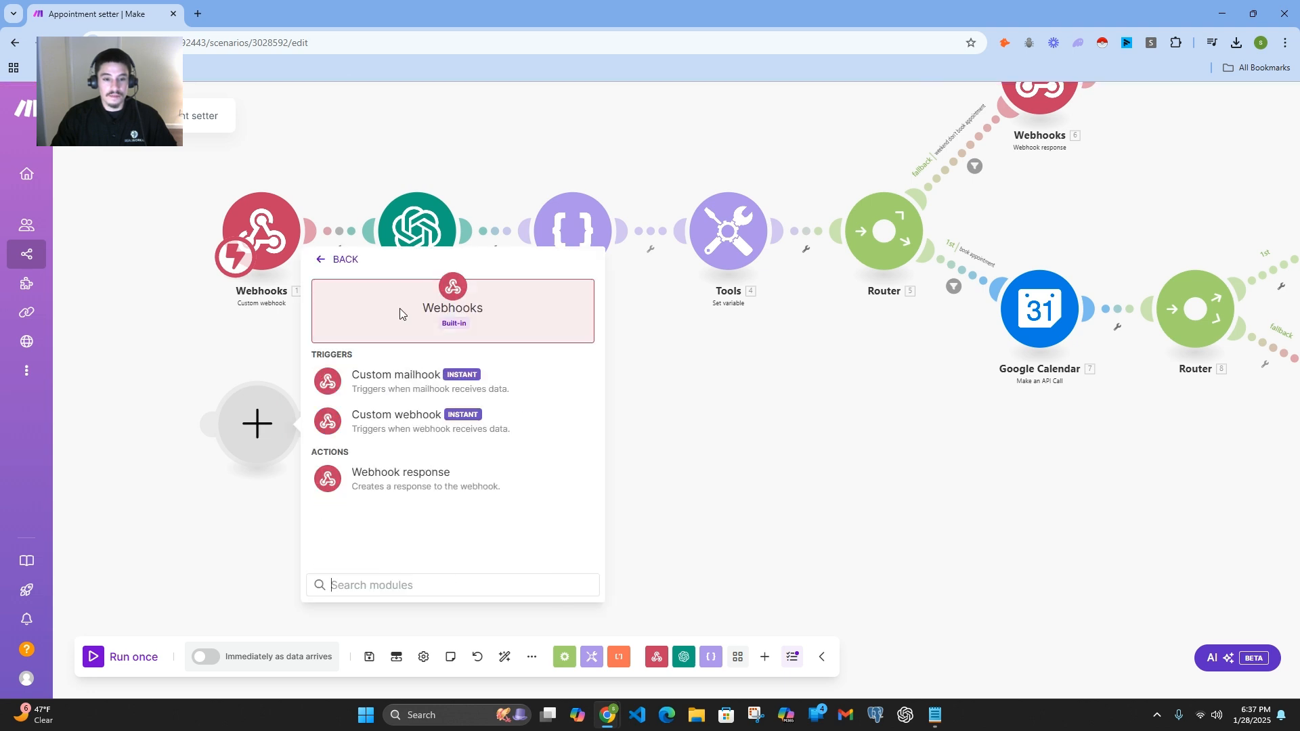
pyautogui.click(414, 426)
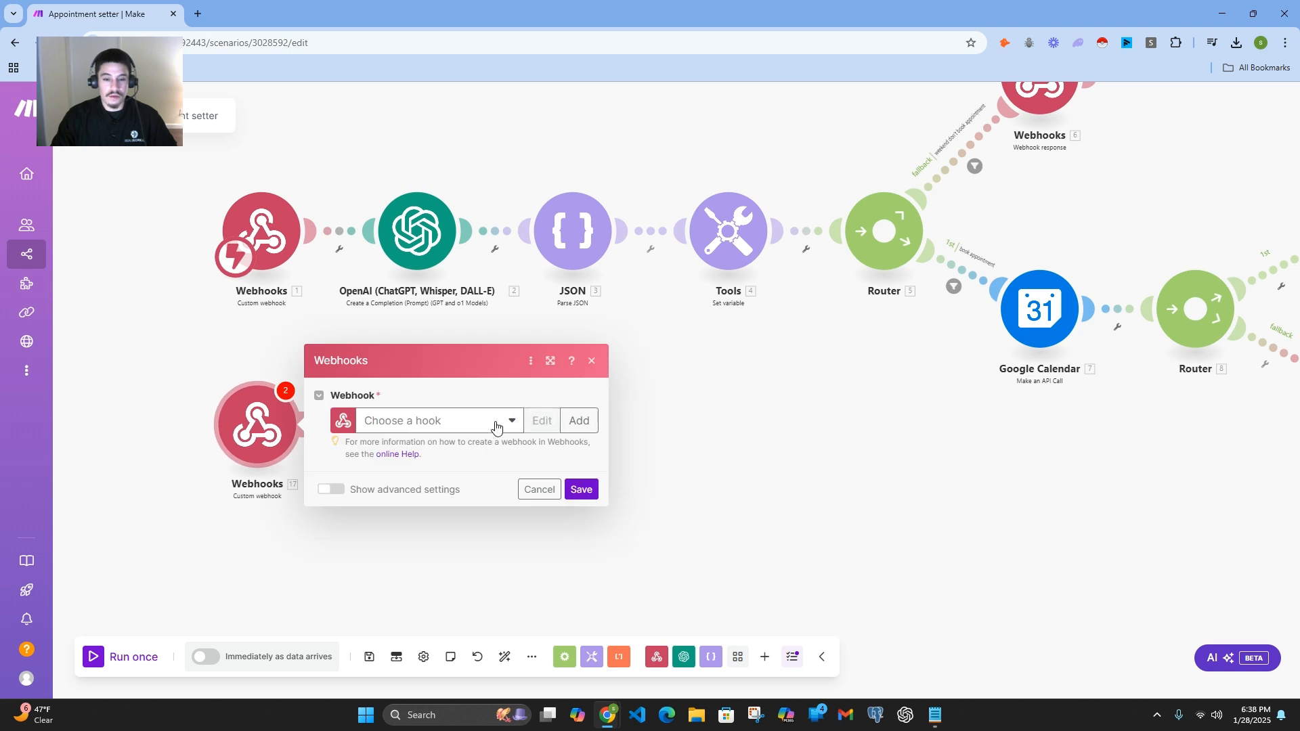
# Step: Create a webhook named "new webhook" for the new custom webhook module and close the module's settings
pyautogui.click(579, 421)
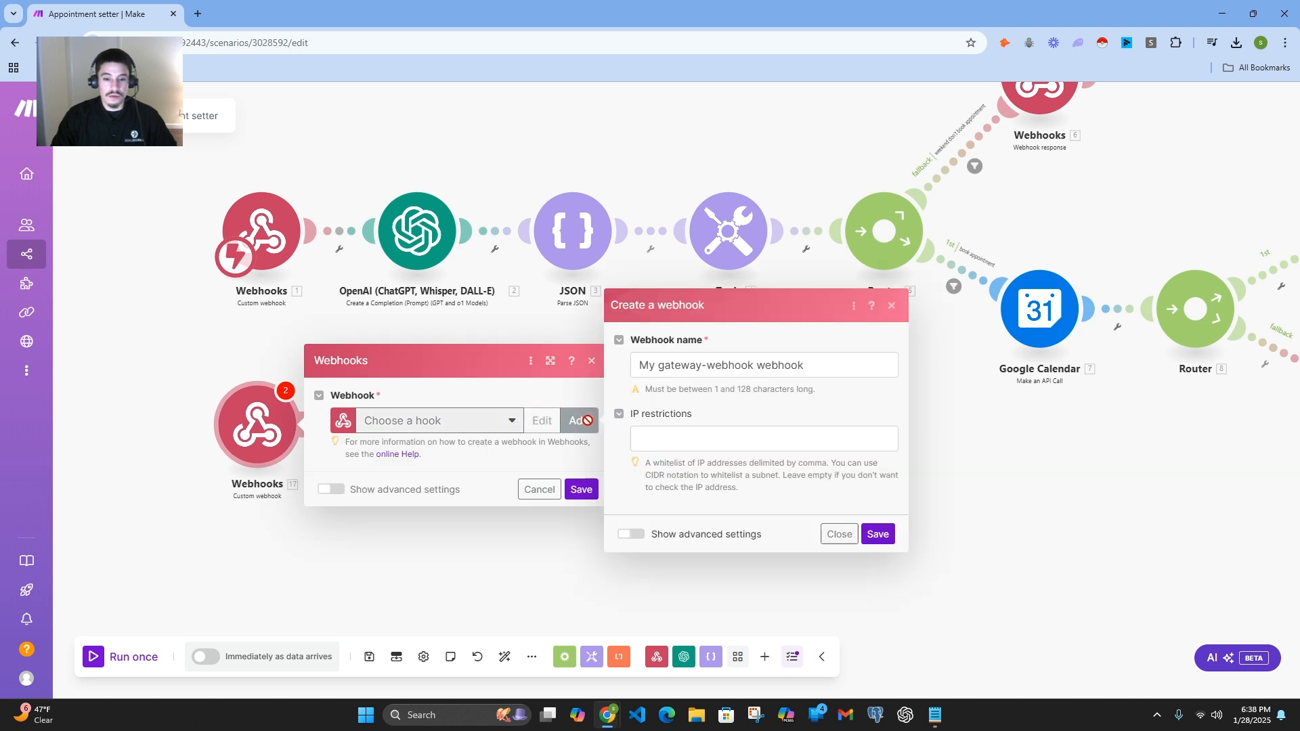
pyautogui.moveTo(827, 368); pyautogui.dragTo(522, 363)
pyautogui.press('BackSpace')
pyautogui.write('nre')
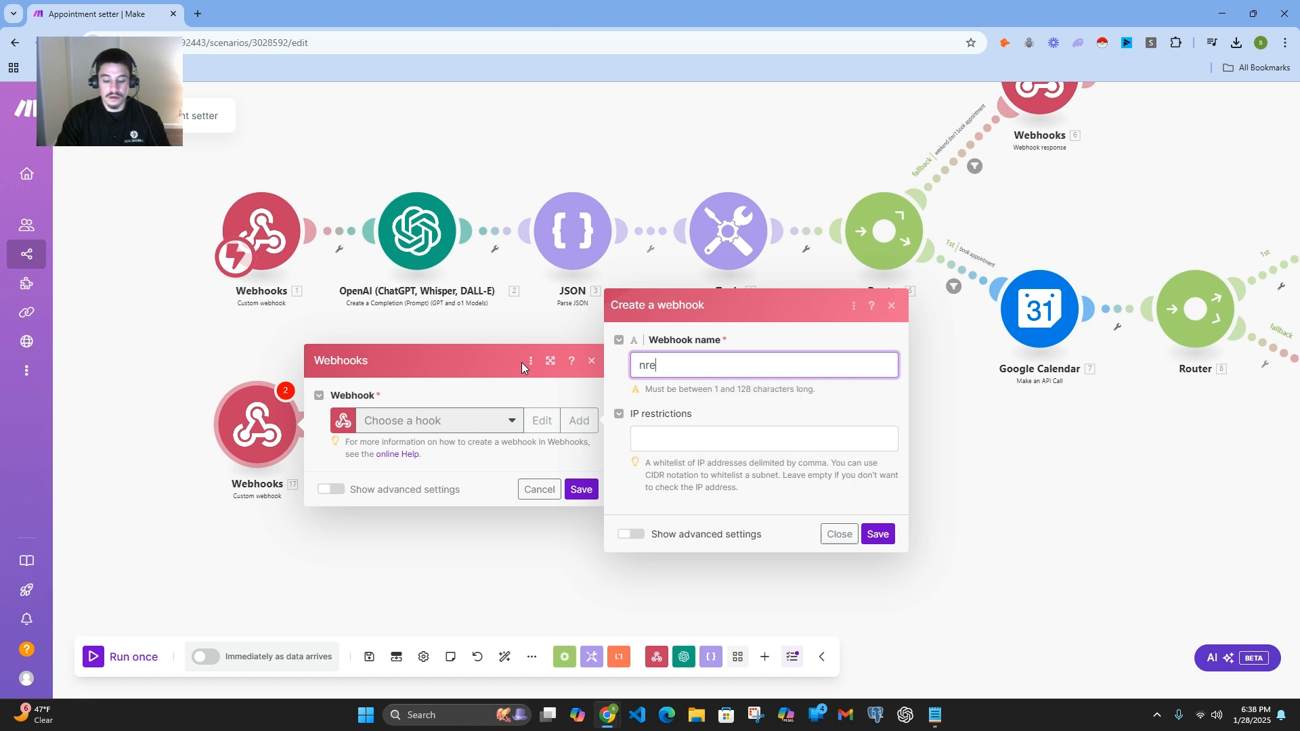
pyautogui.press('BackSpace')
pyautogui.press('BackSpace')
pyautogui.write('ew webhook')
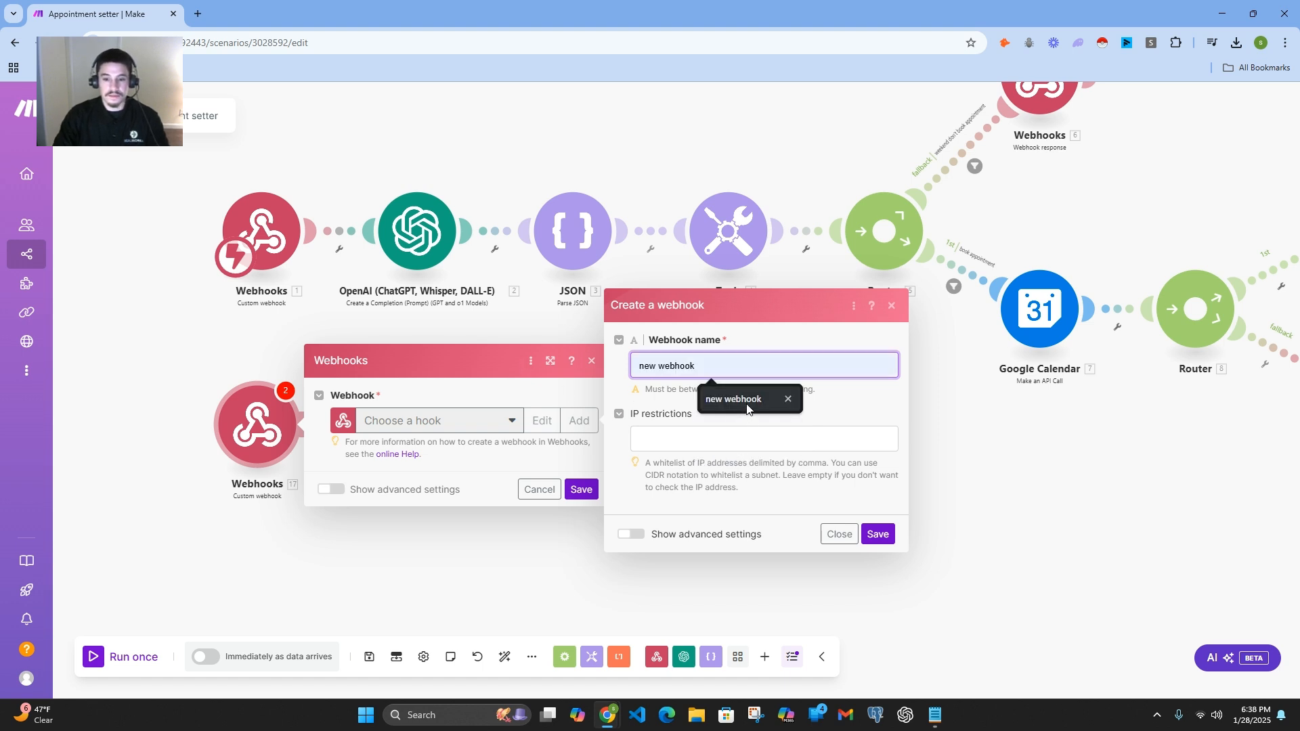
pyautogui.click(734, 399)
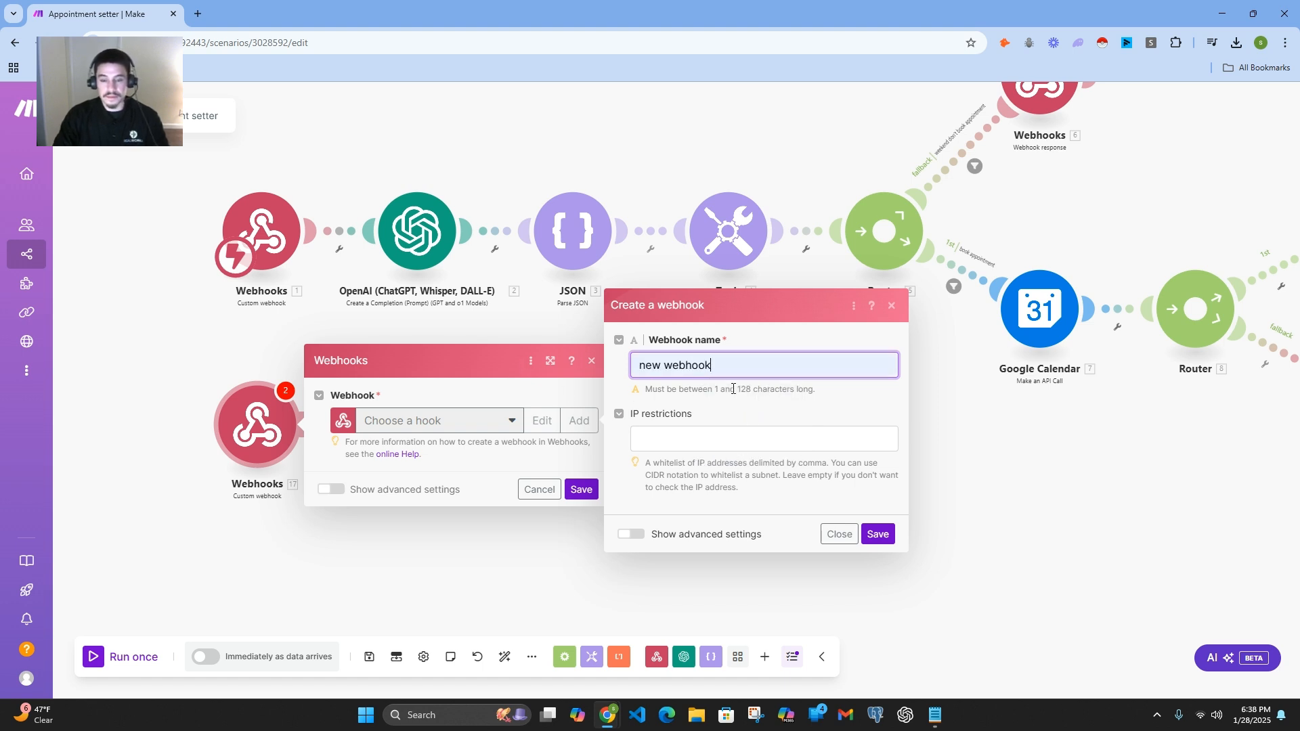
pyautogui.click(879, 535)
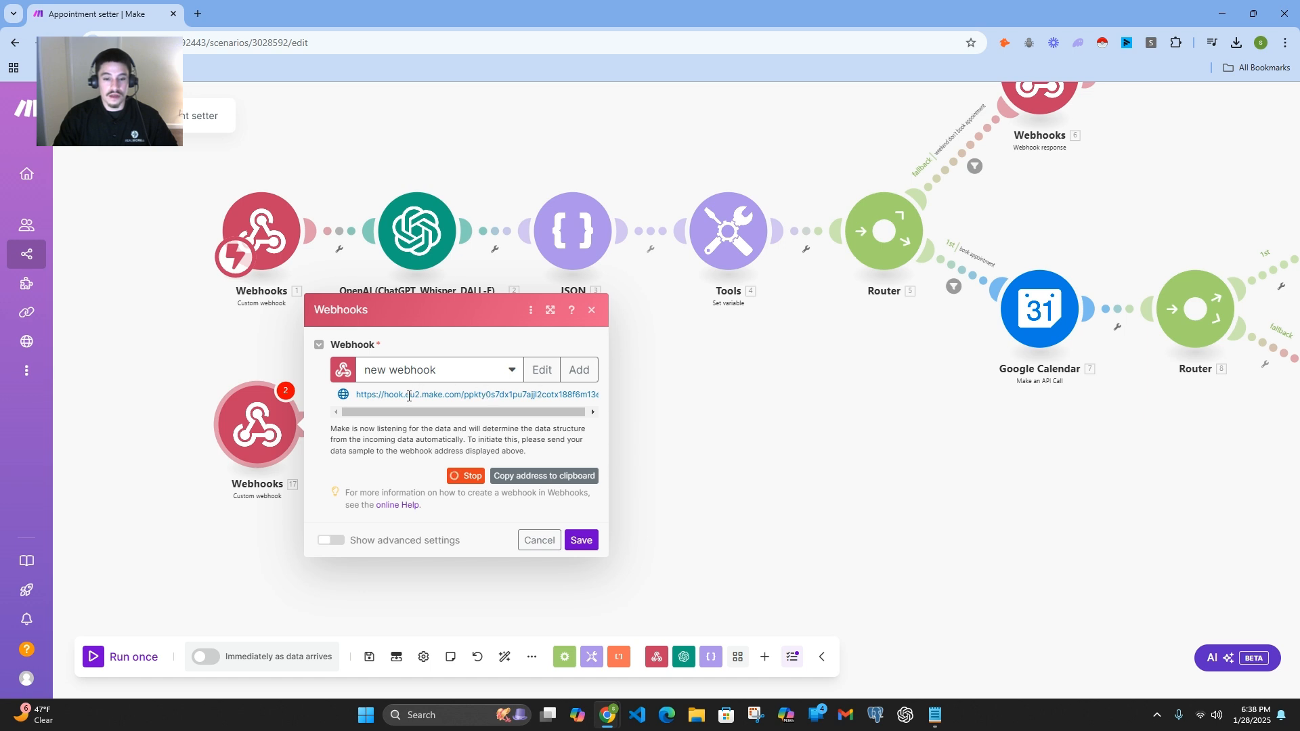
pyautogui.click(592, 311)
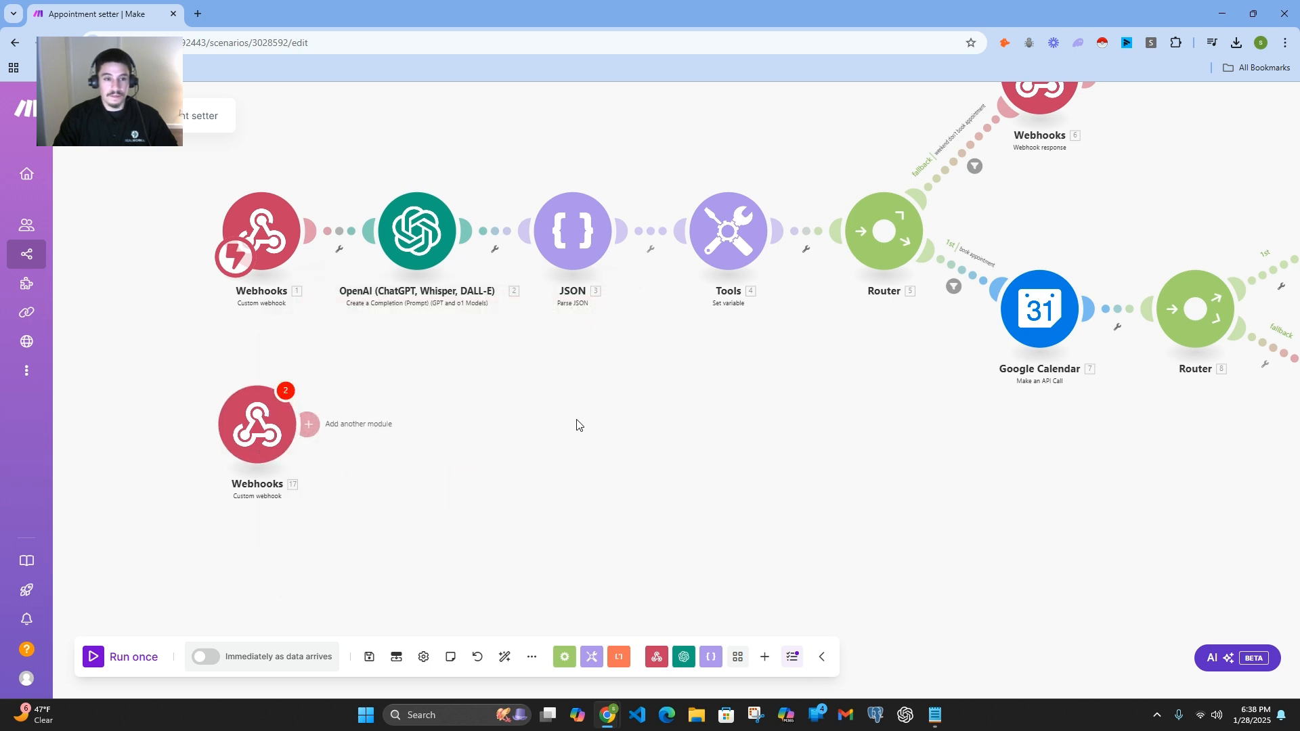
# Step: Add an OpenAI Create a Completion (Prompt) (GPT and o1 Models) module after the lower Webhooks module
pyautogui.click(308, 426)
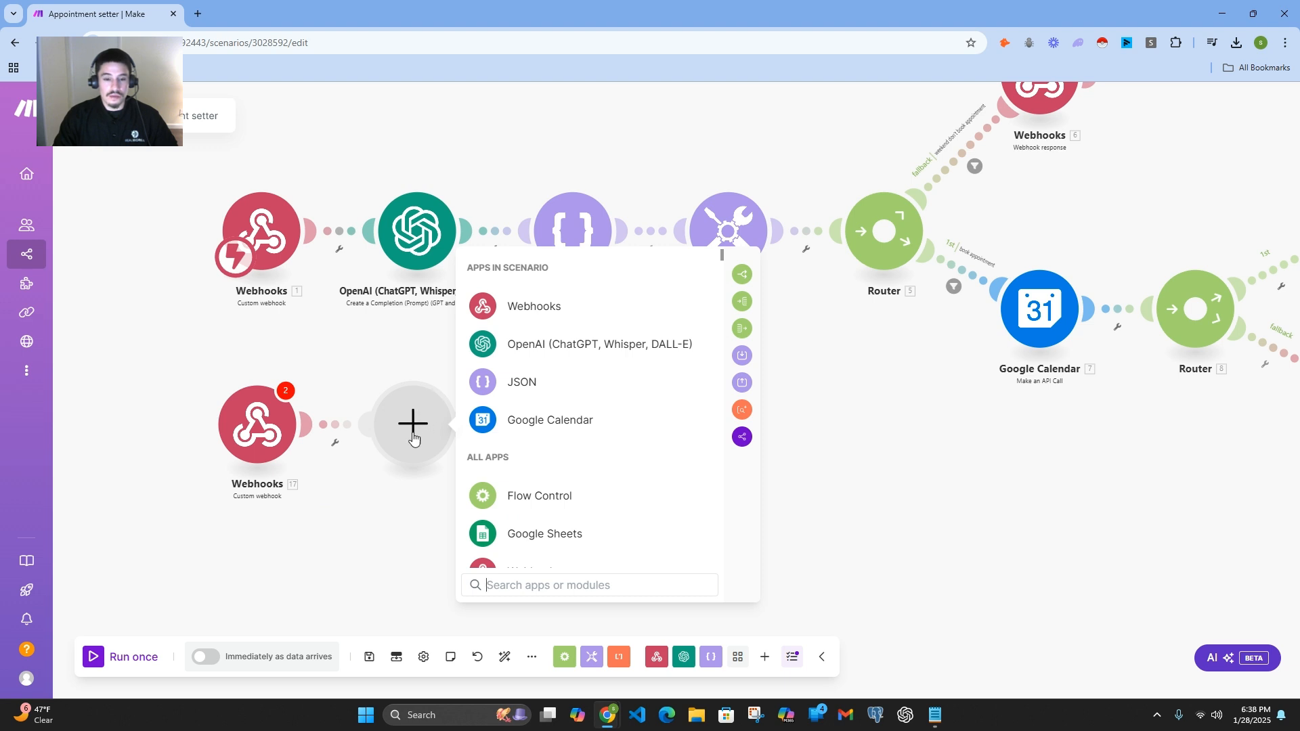
pyautogui.moveTo(412, 437)
pyautogui.mouseDown()
pyautogui.moveTo(474, 436)
pyautogui.moveTo(416, 439)
pyautogui.mouseUp()
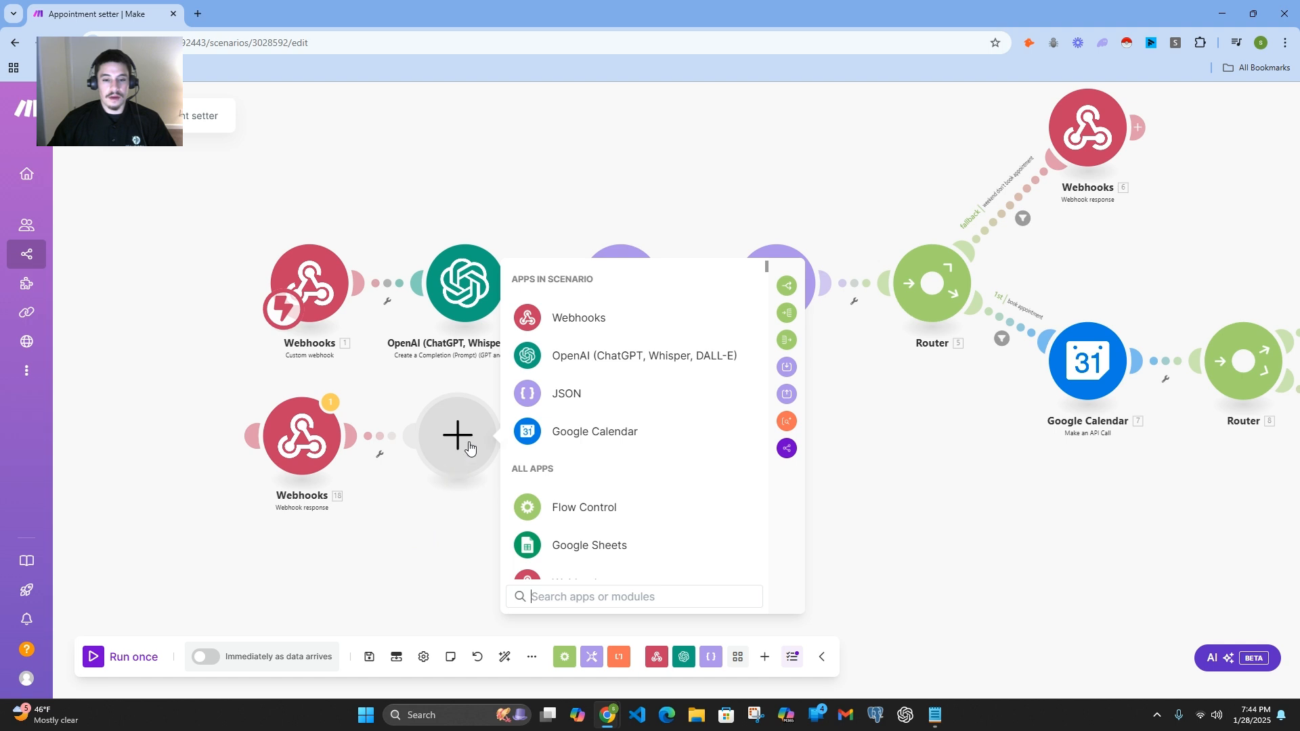
pyautogui.click(594, 367)
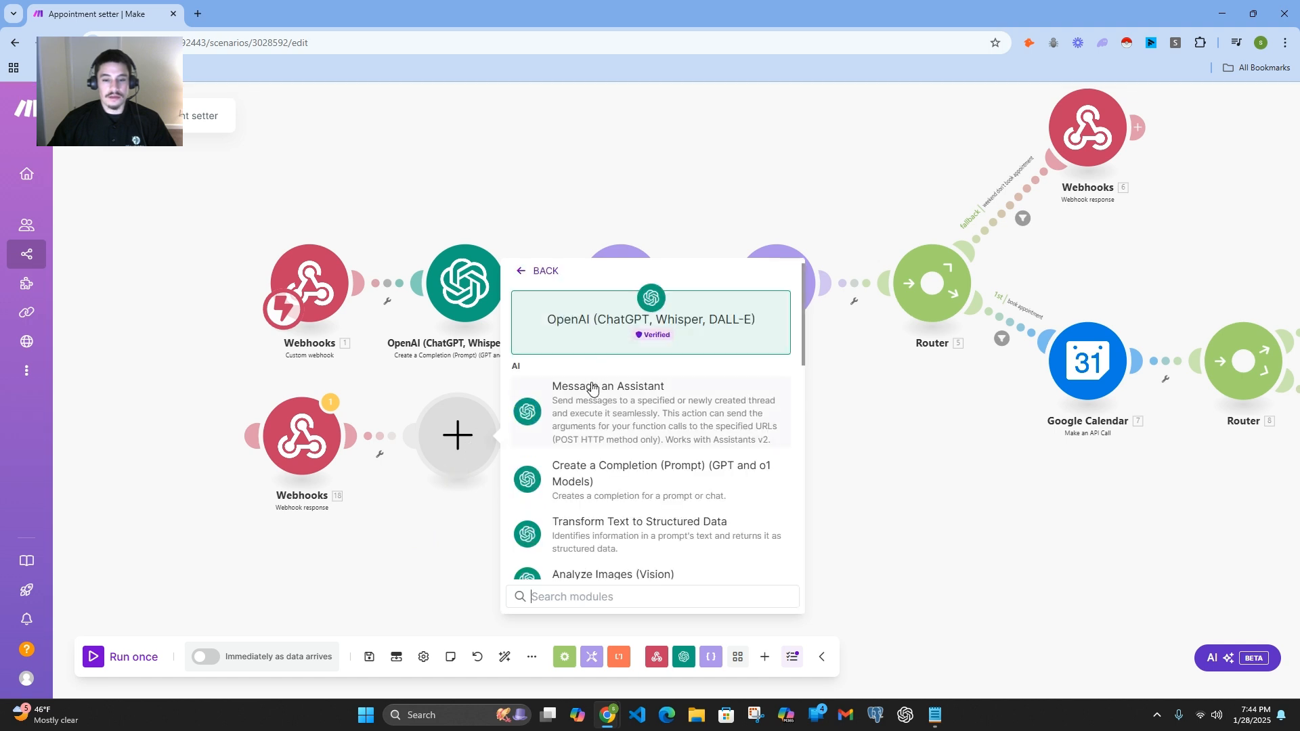
pyautogui.scroll(-1, 677, 427)
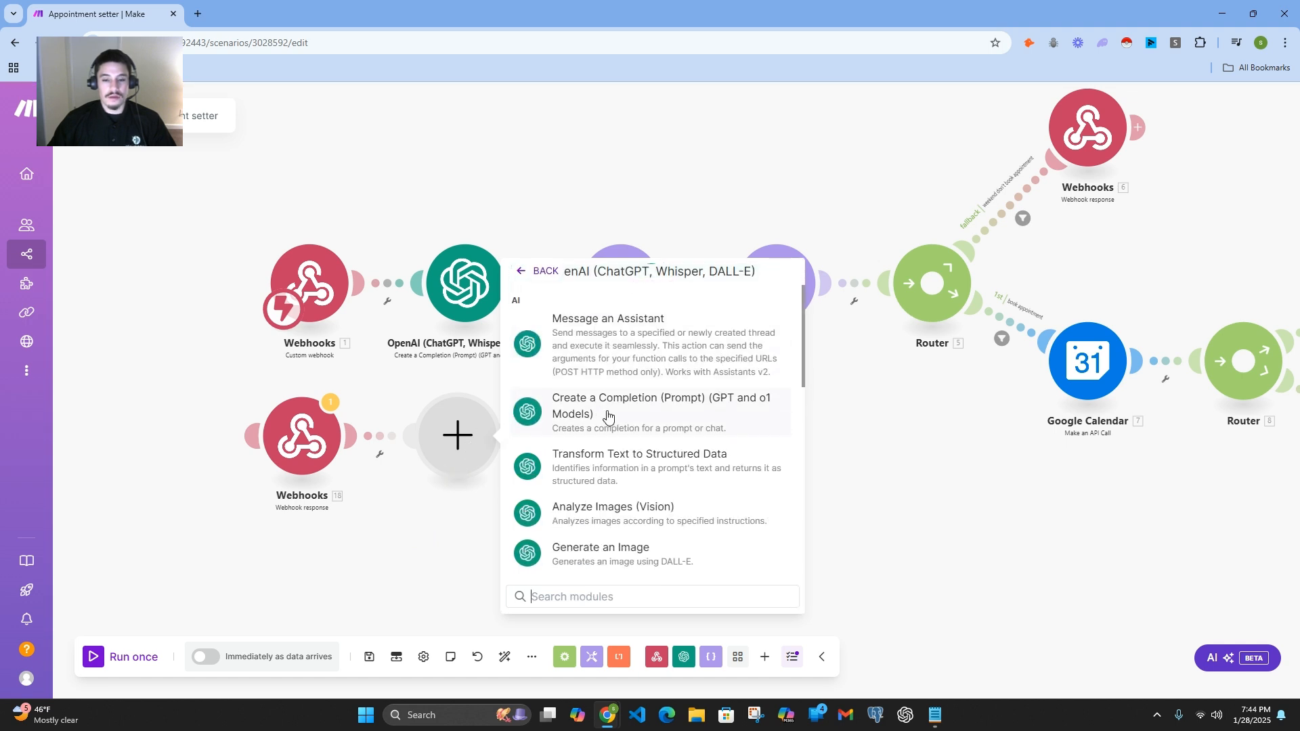
pyautogui.click(615, 418)
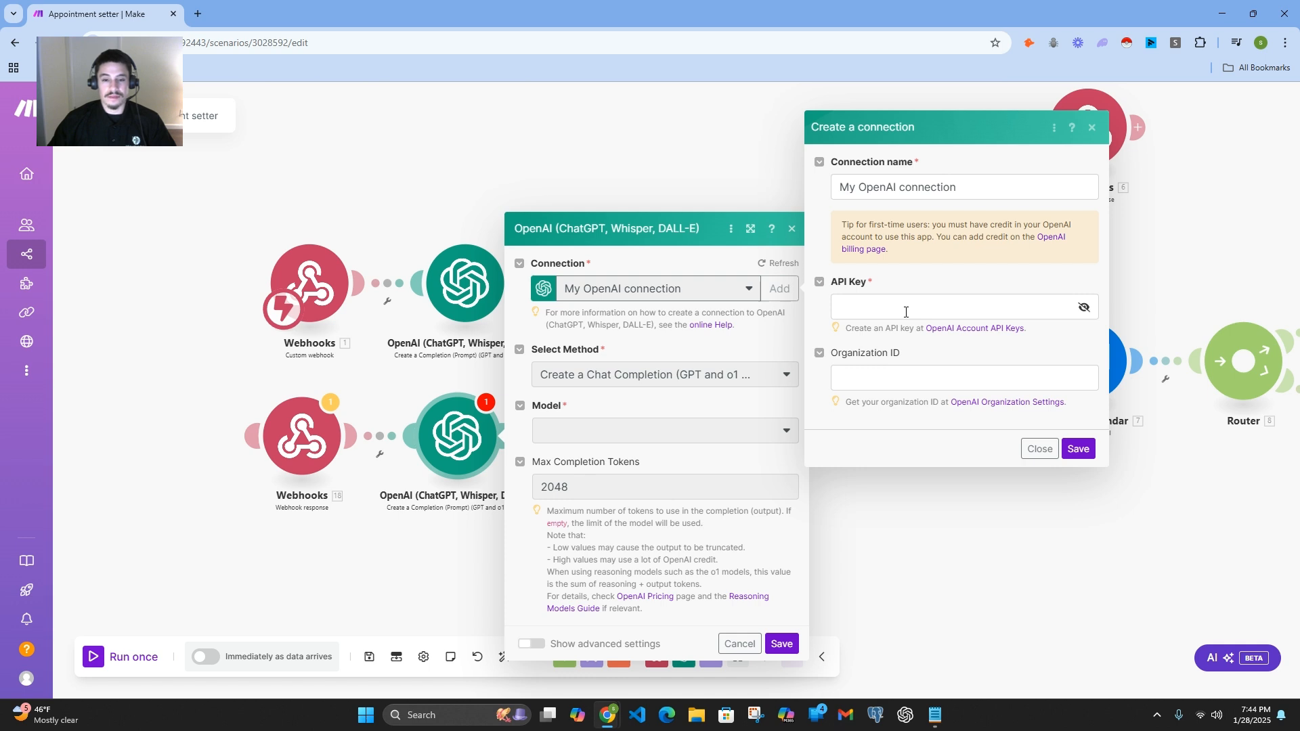
# Step: Dismiss the new connection form and set the model to o1-mini (system), keeping the Create a Chat Completion method
pyautogui.click(1035, 449)
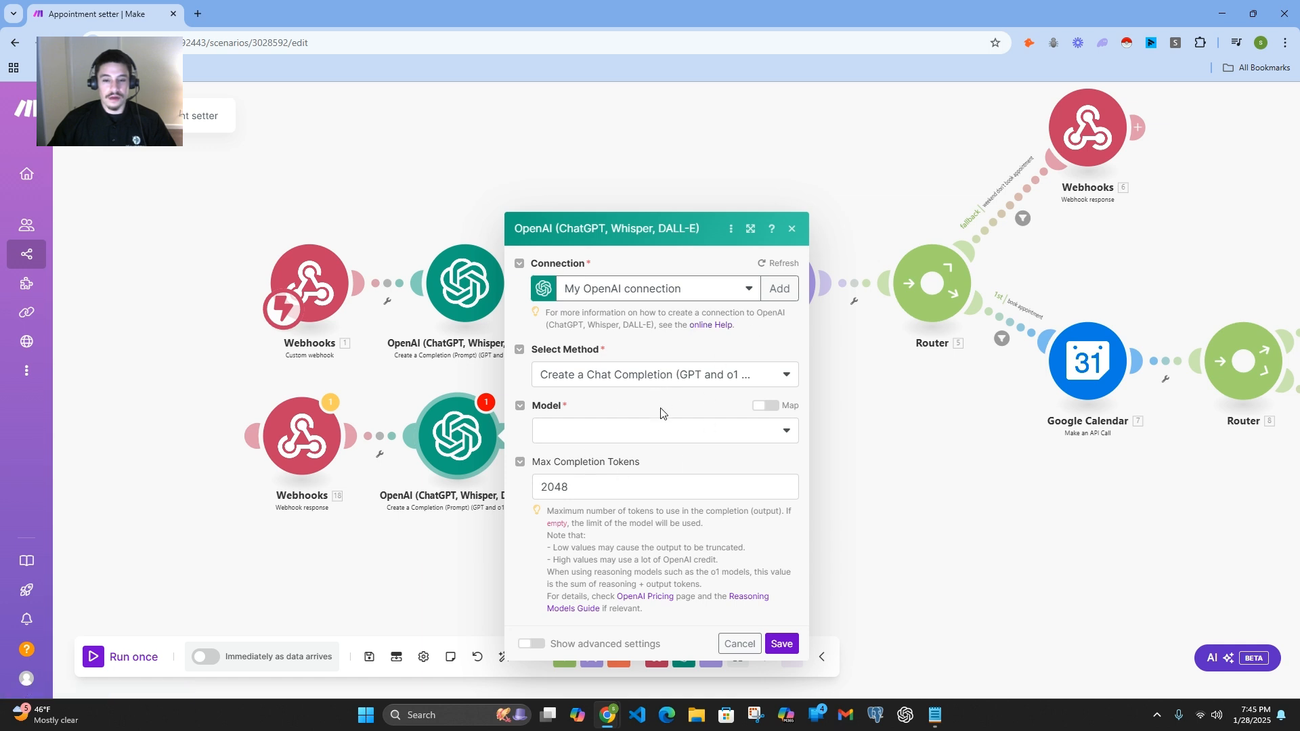
pyautogui.click(666, 377)
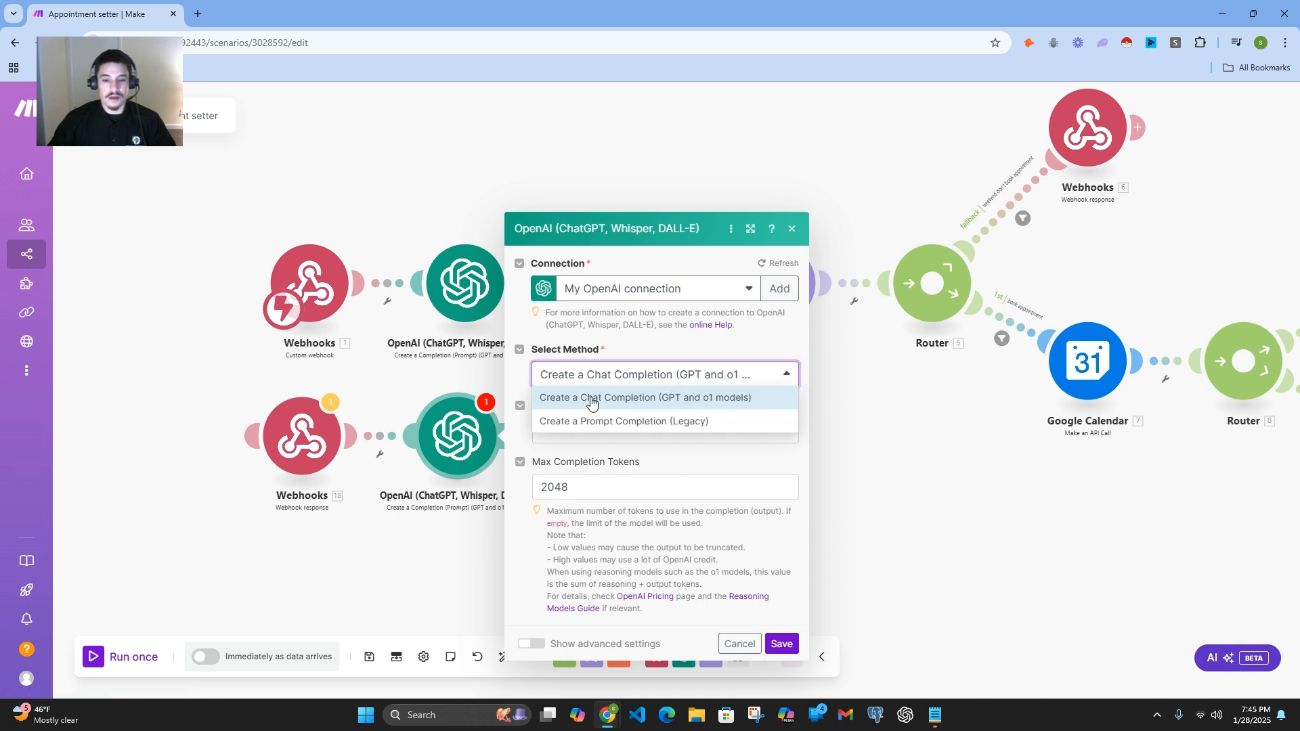
pyautogui.click(704, 339)
pyautogui.click(614, 439)
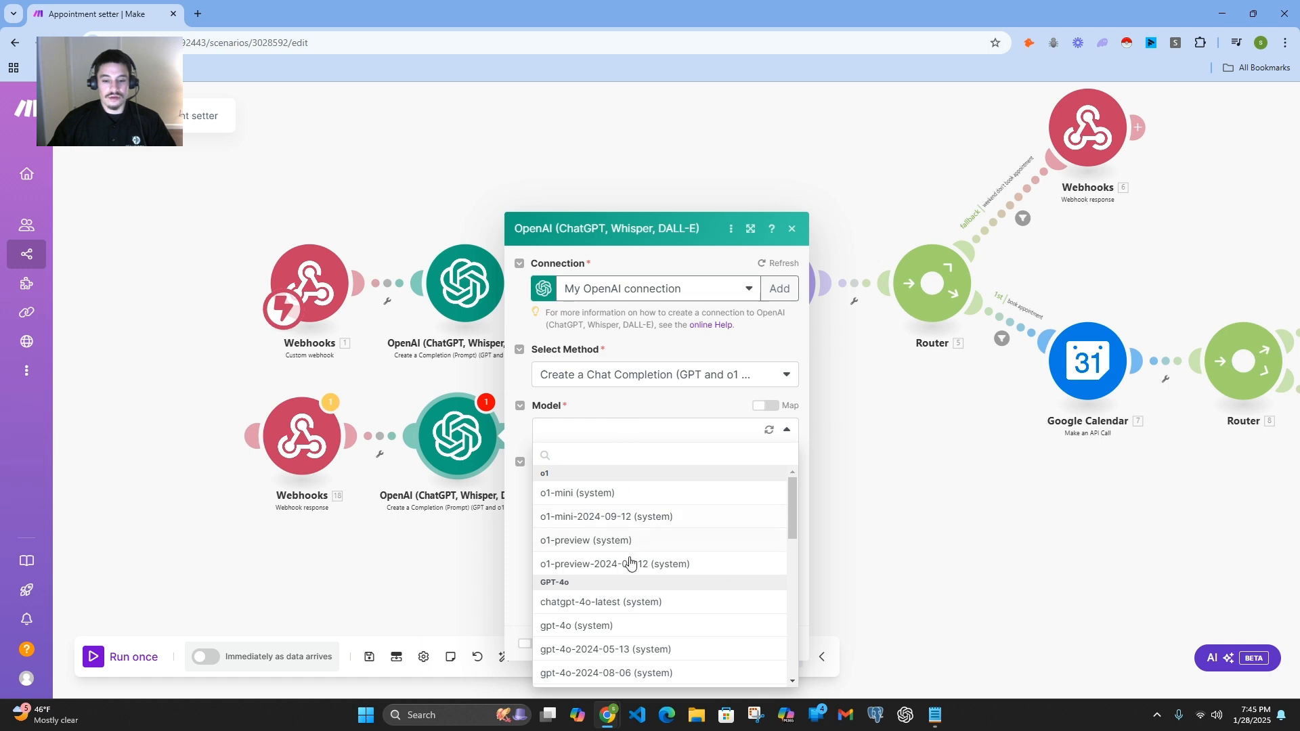
pyautogui.click(601, 501)
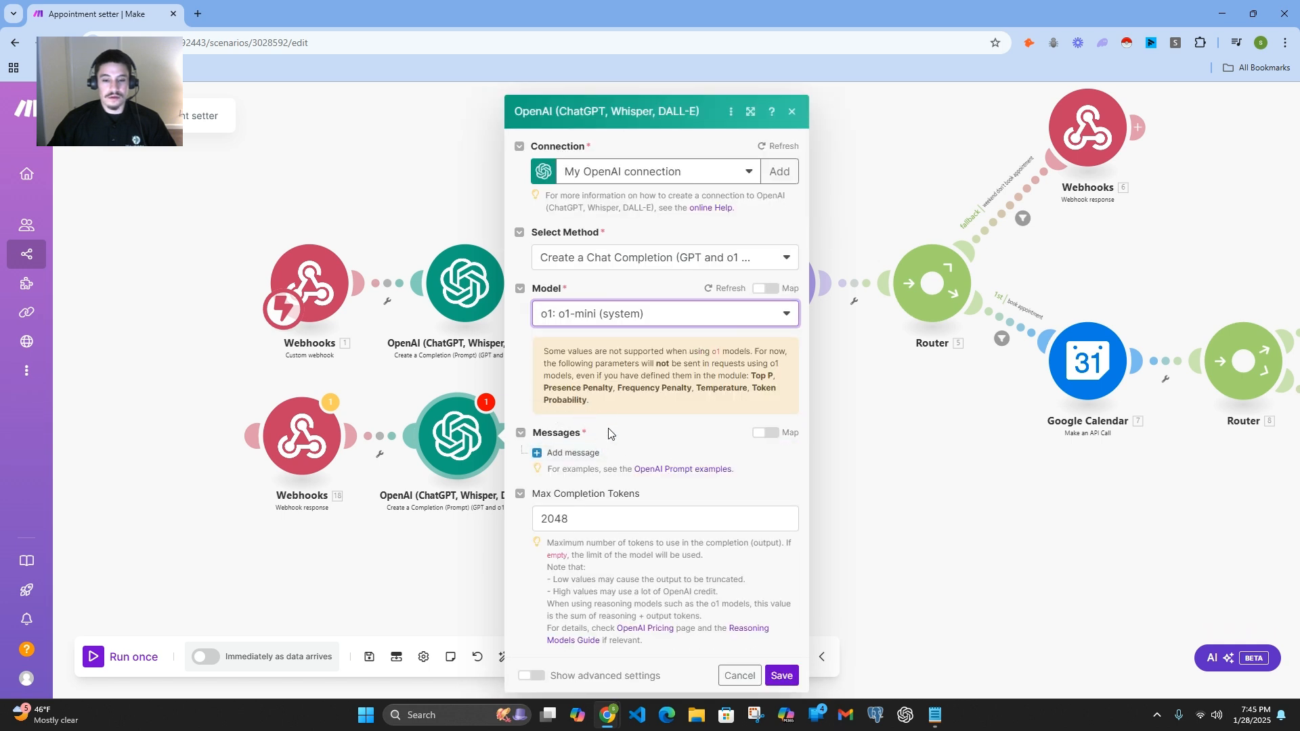
# Step: Add two messages to the OpenAI module and give Message 1 the Developer / System role
pyautogui.click(573, 453)
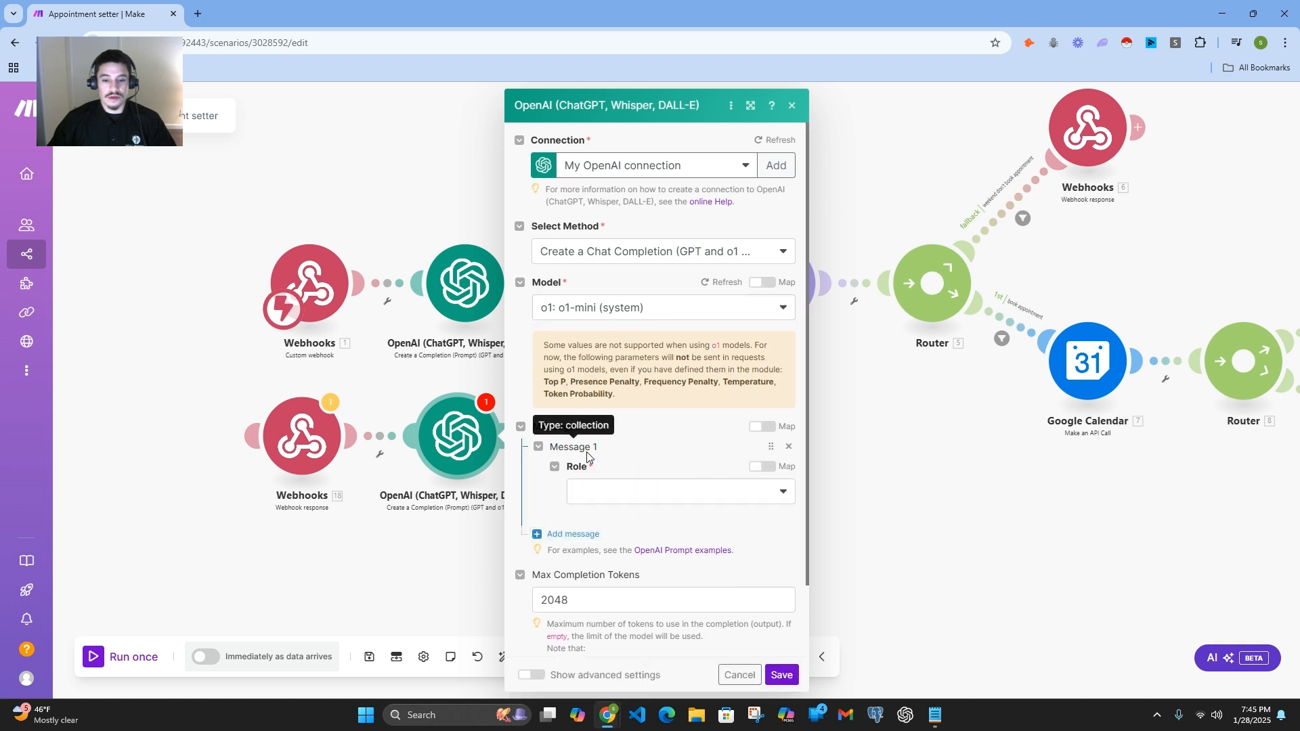
pyautogui.click(571, 534)
pyautogui.scroll(-1, 572, 493)
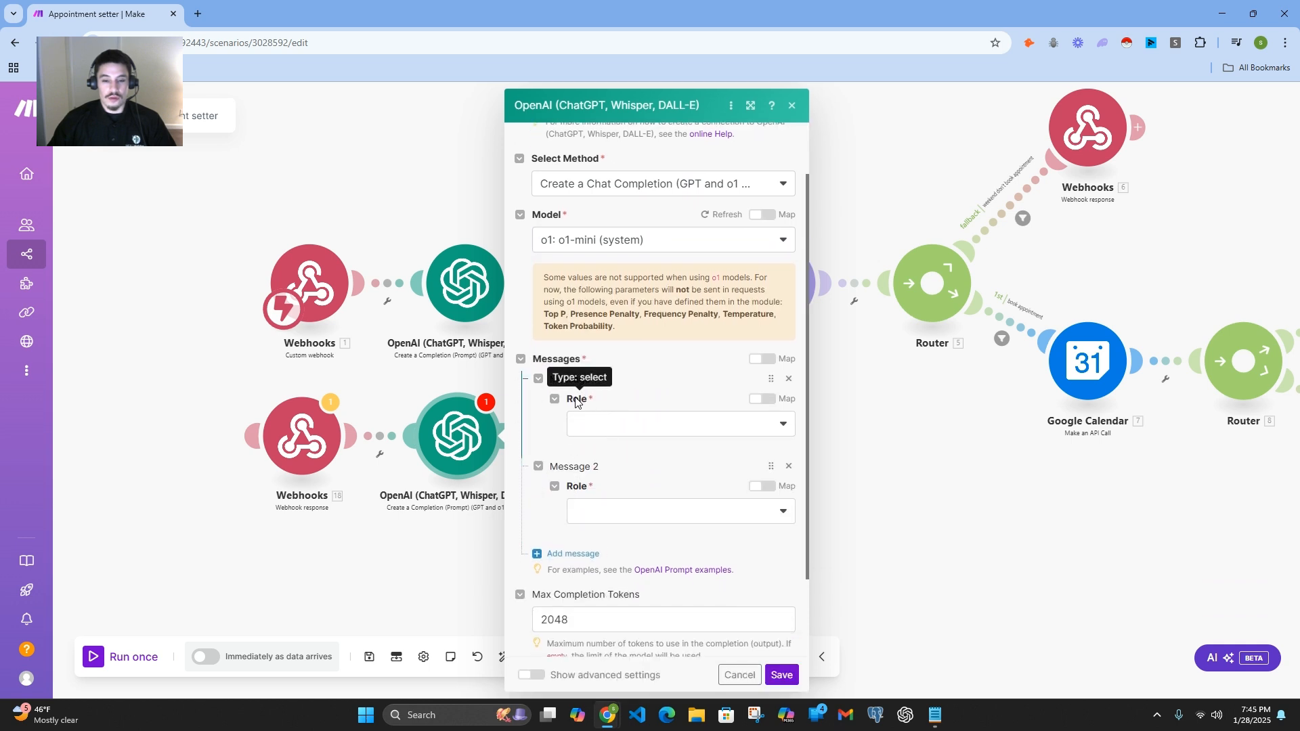
pyautogui.click(654, 433)
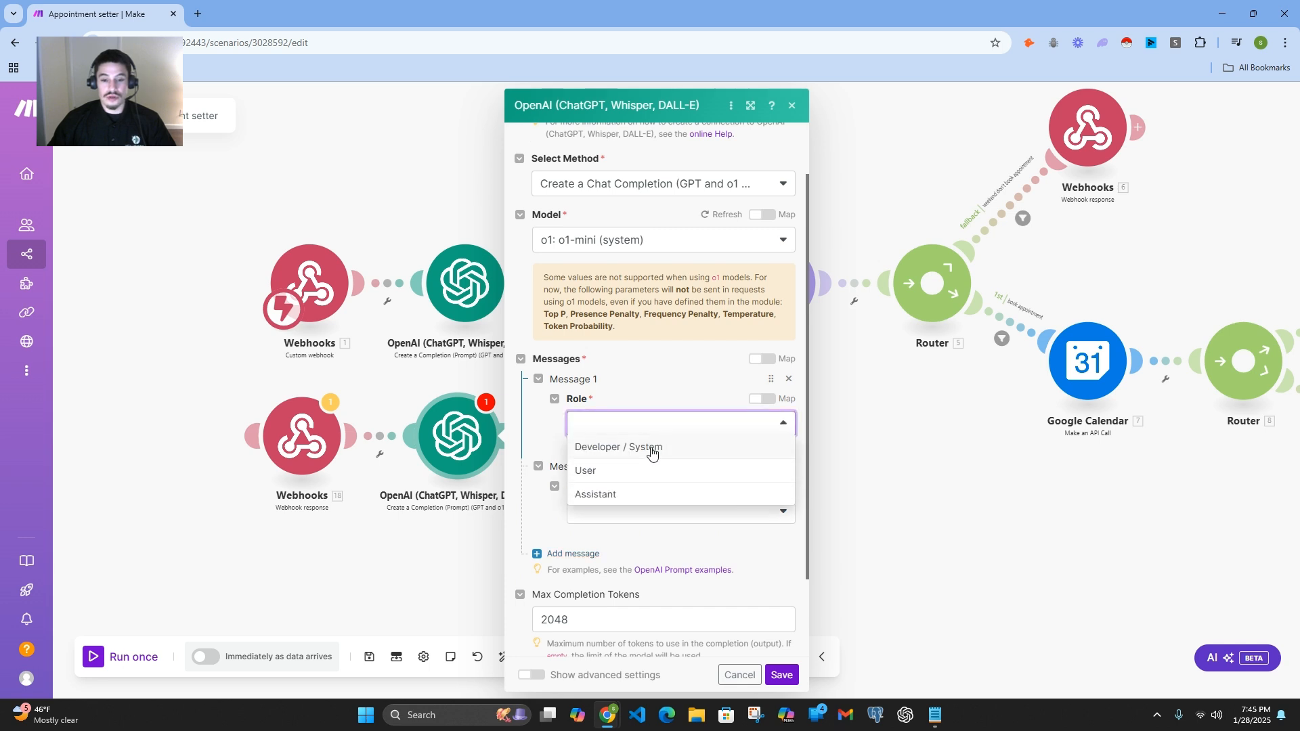
pyautogui.click(651, 449)
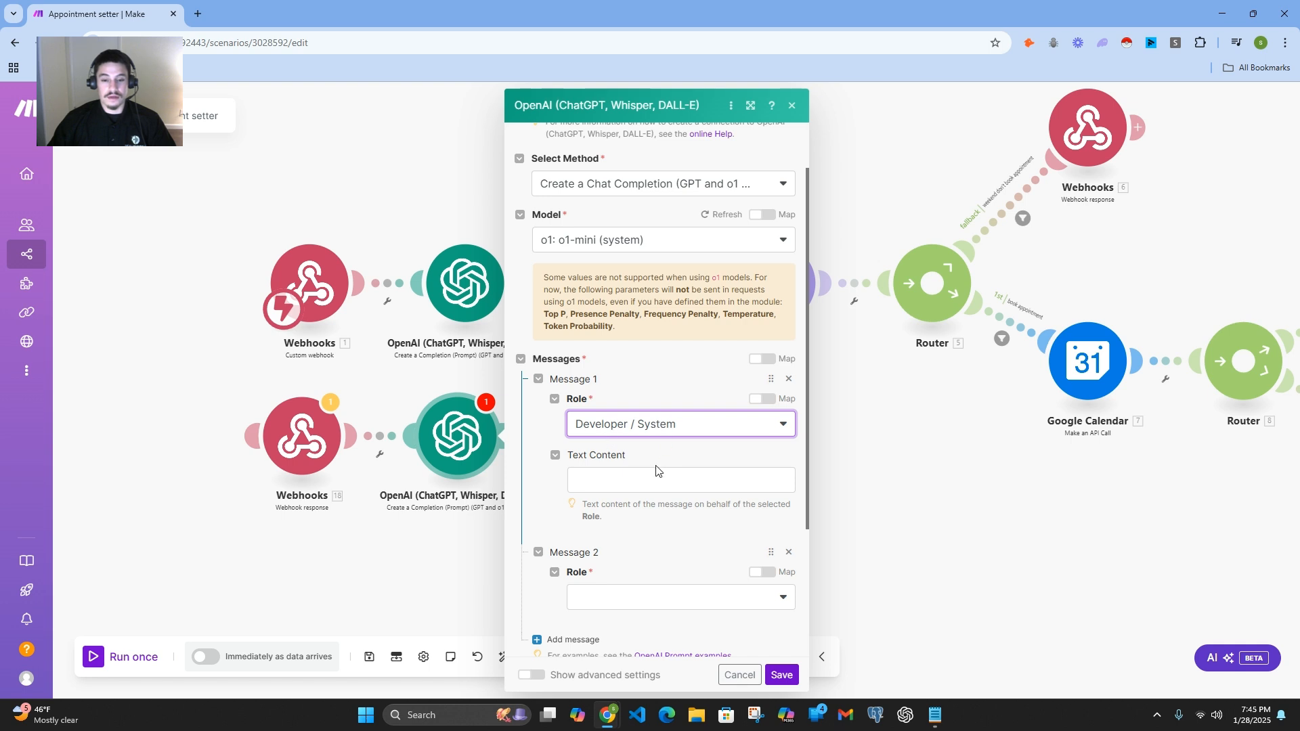
# Step: Give Message 2 the User role and open its text content for editing
pyautogui.scroll(-2, 643, 482)
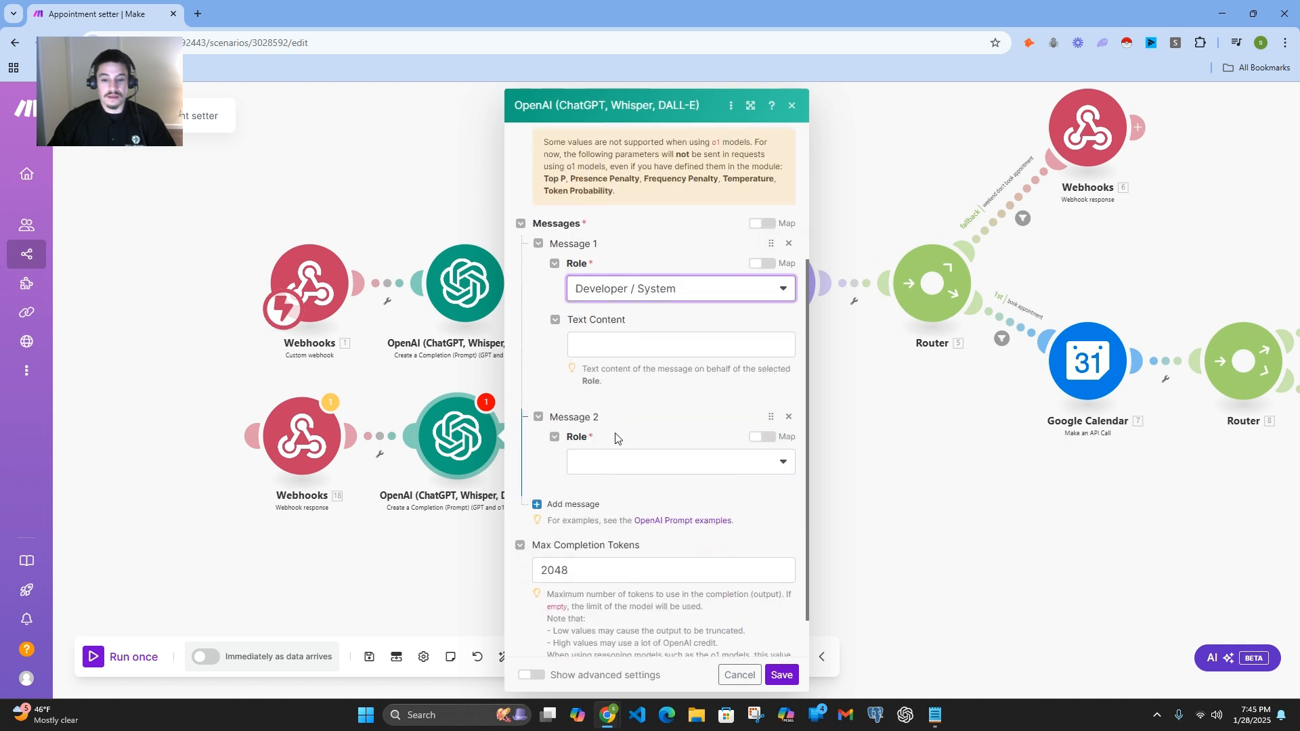
pyautogui.click(635, 462)
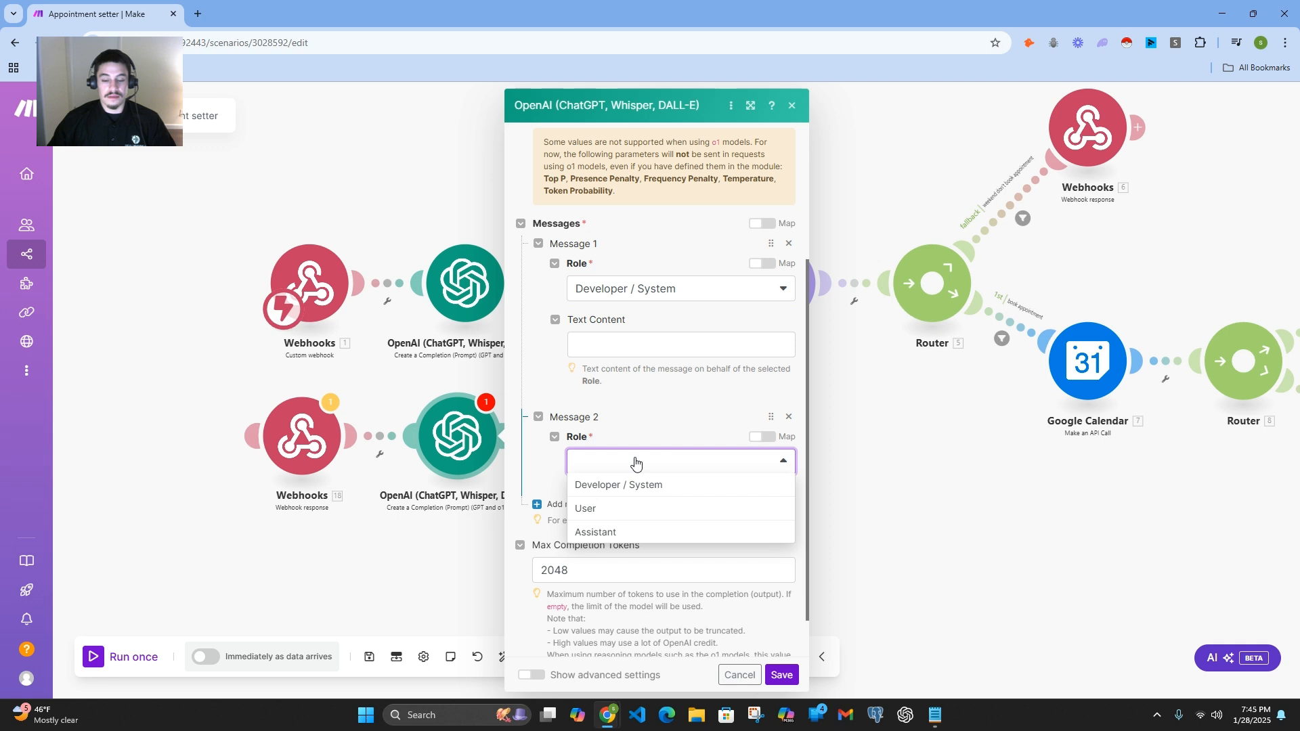
pyautogui.click(630, 514)
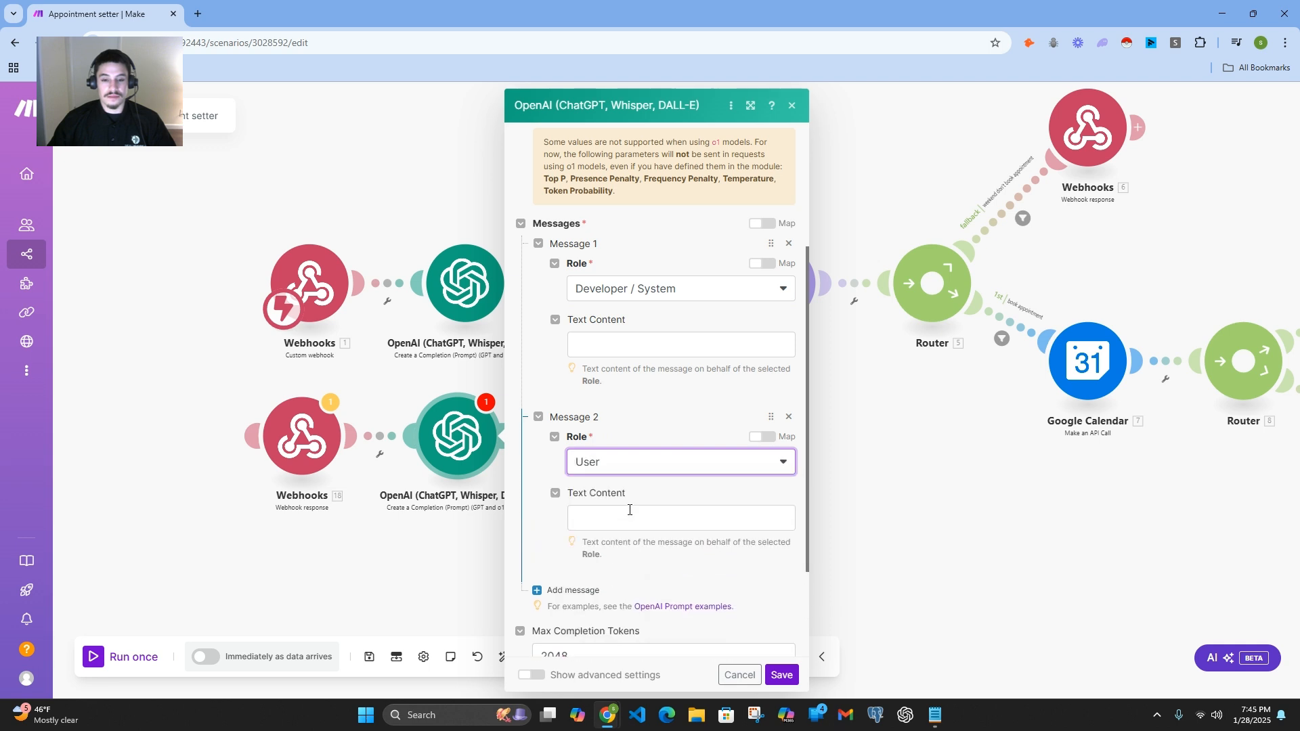
pyautogui.scroll(-1, 631, 490)
pyautogui.click(627, 447)
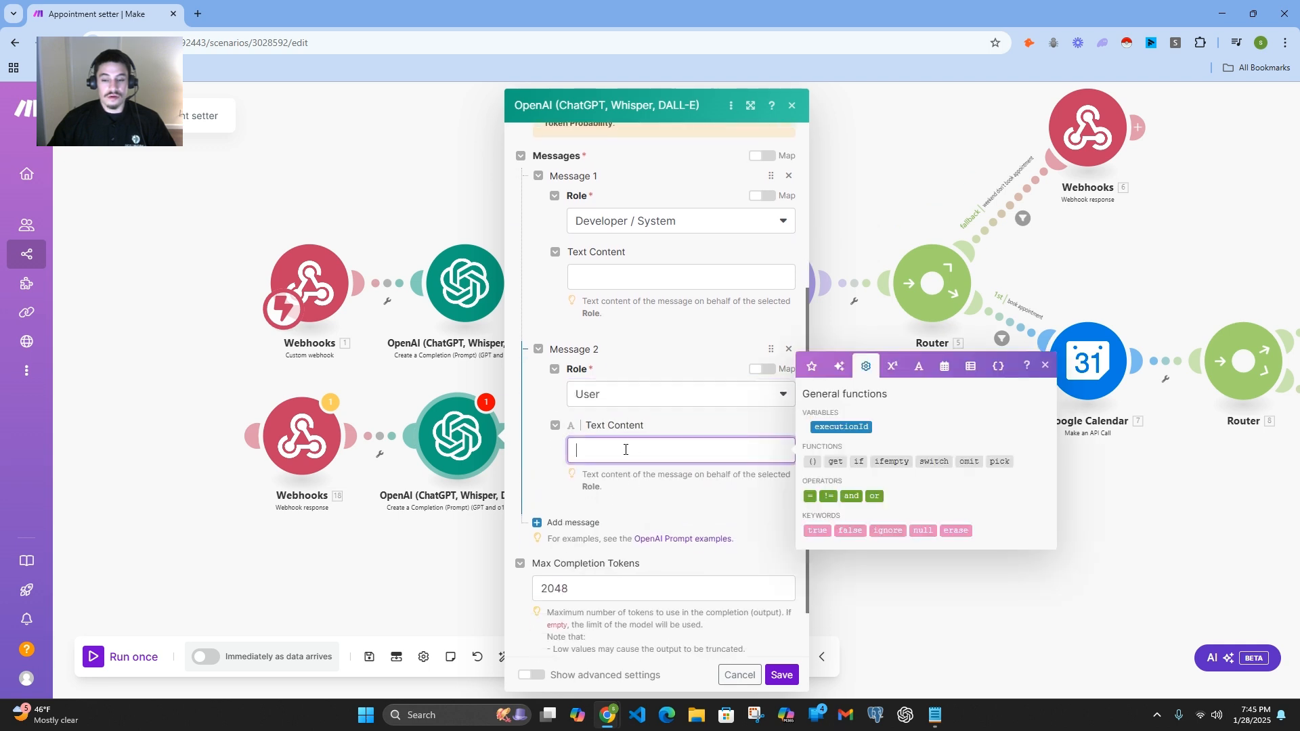
# Step: Delete the OpenAI module attached to the lower Webhooks module
pyautogui.click(558, 408)
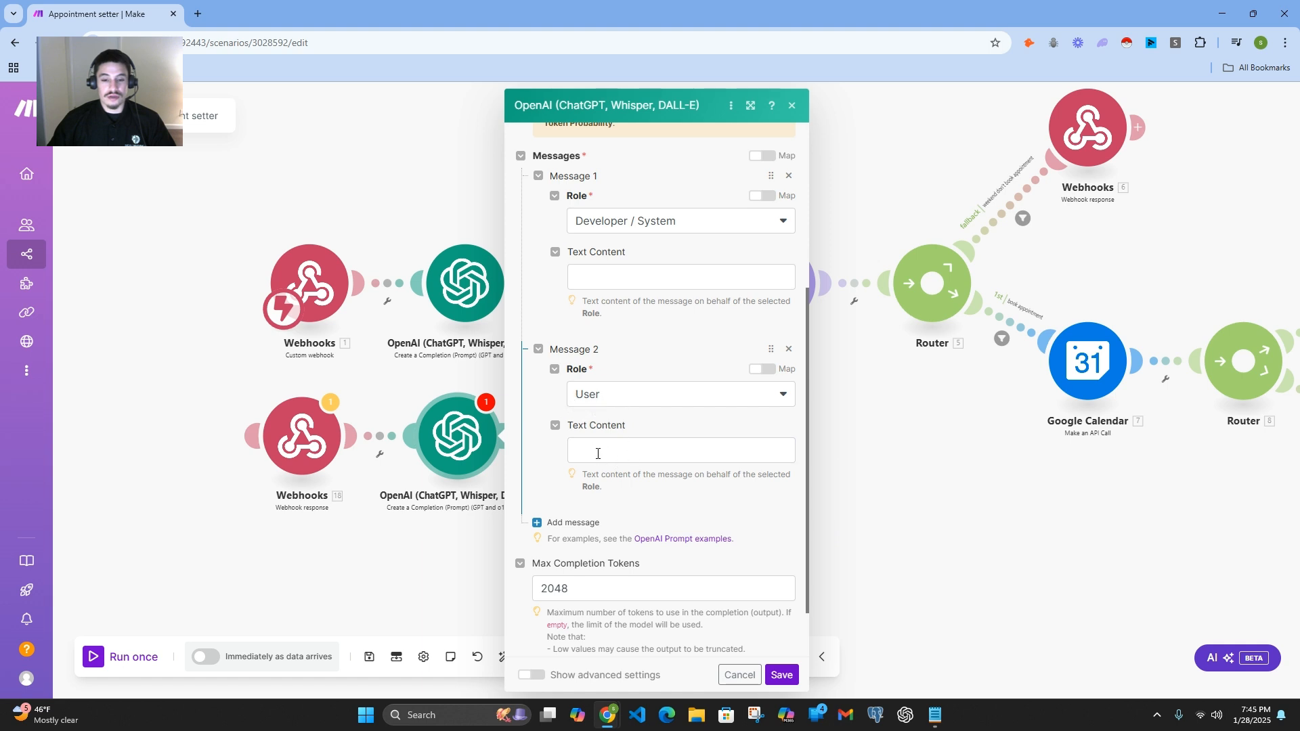
pyautogui.rightClick(476, 458)
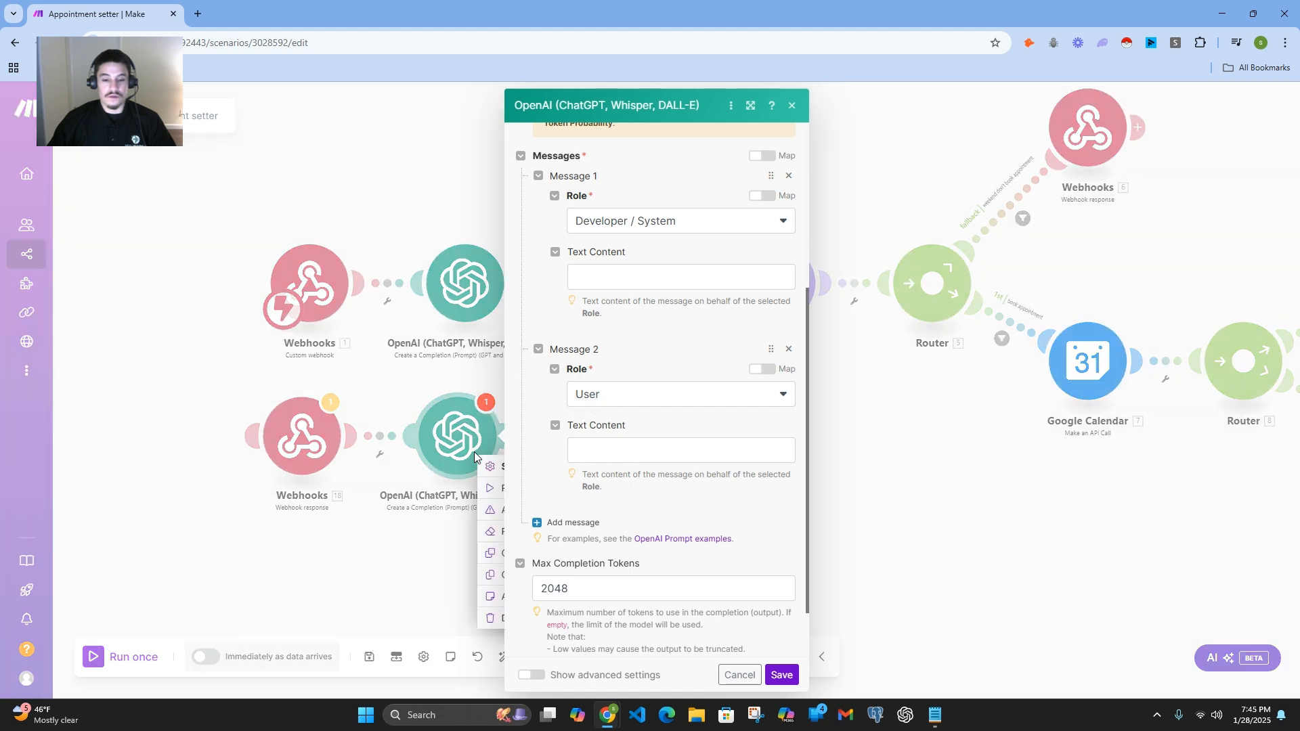
pyautogui.click(503, 619)
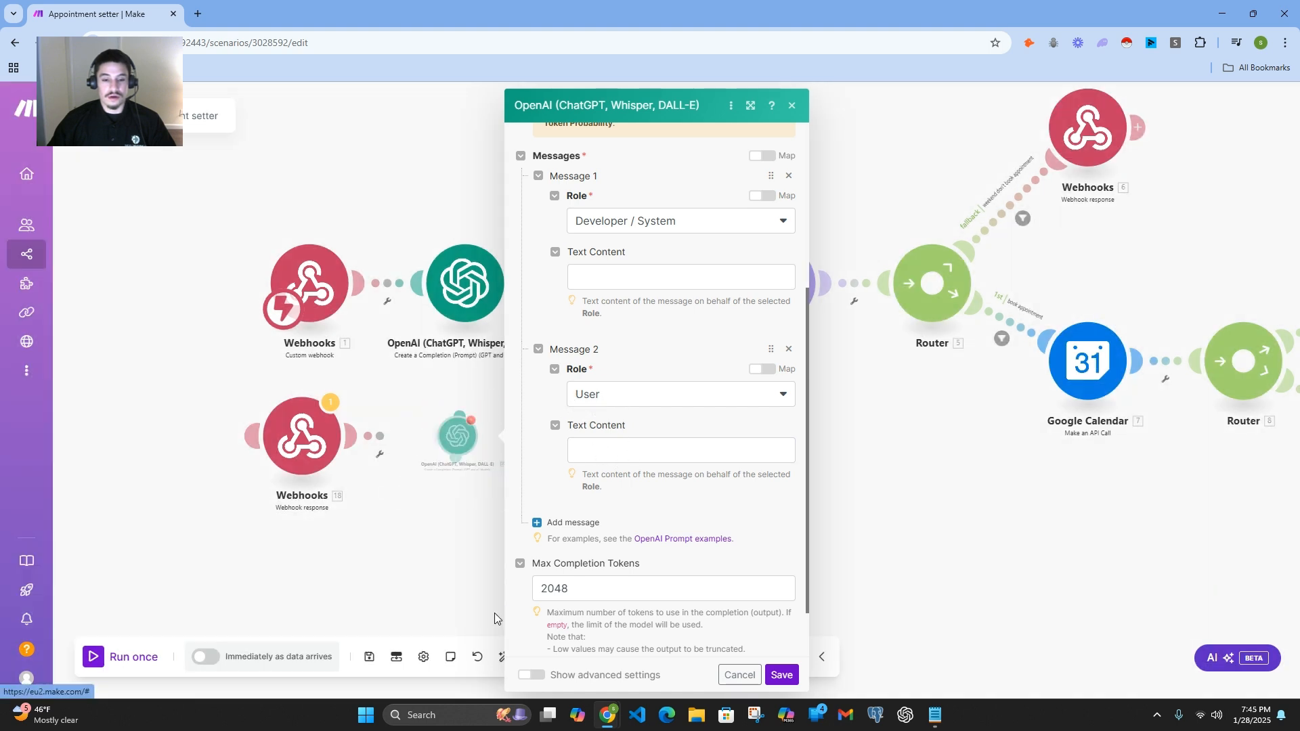
# Step: Open the OpenAI module in the main flow and examine its settings and the Developer / System prompt in Message 1
pyautogui.click(466, 297)
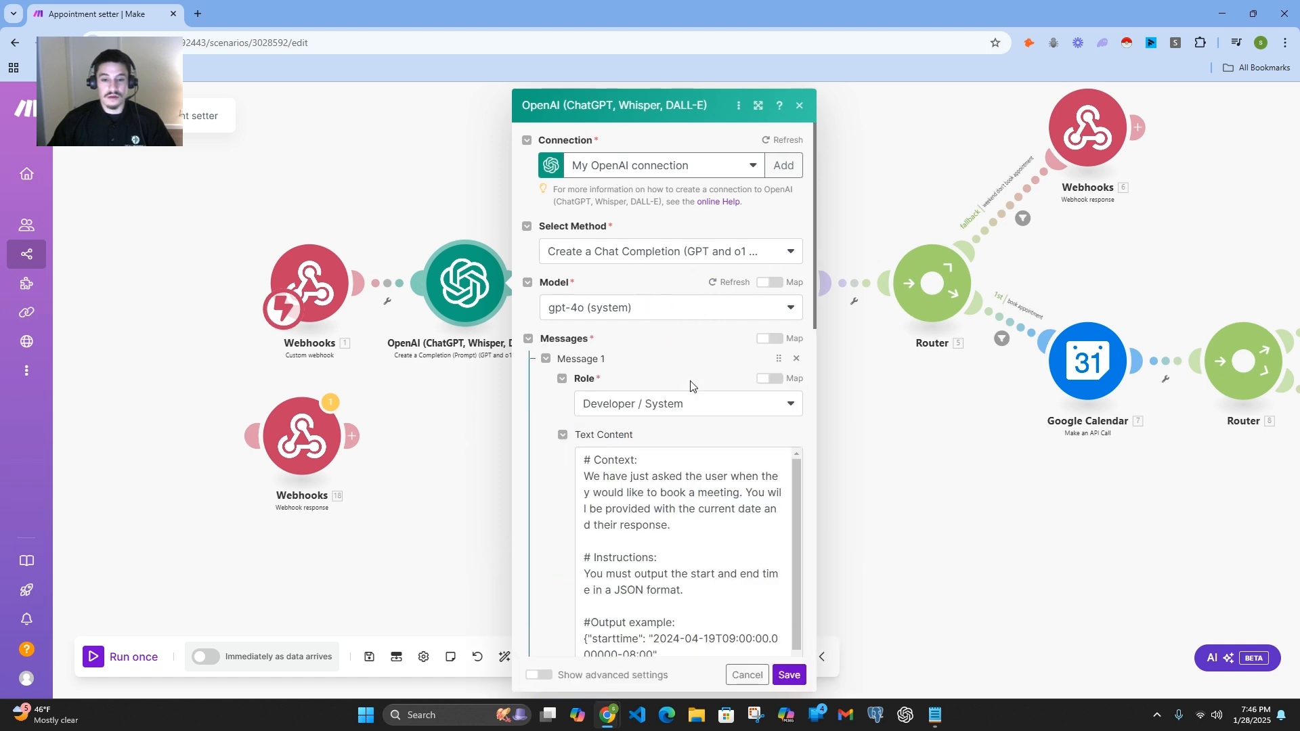
pyautogui.scroll(-1, 688, 383)
pyautogui.scroll(-1, 642, 337)
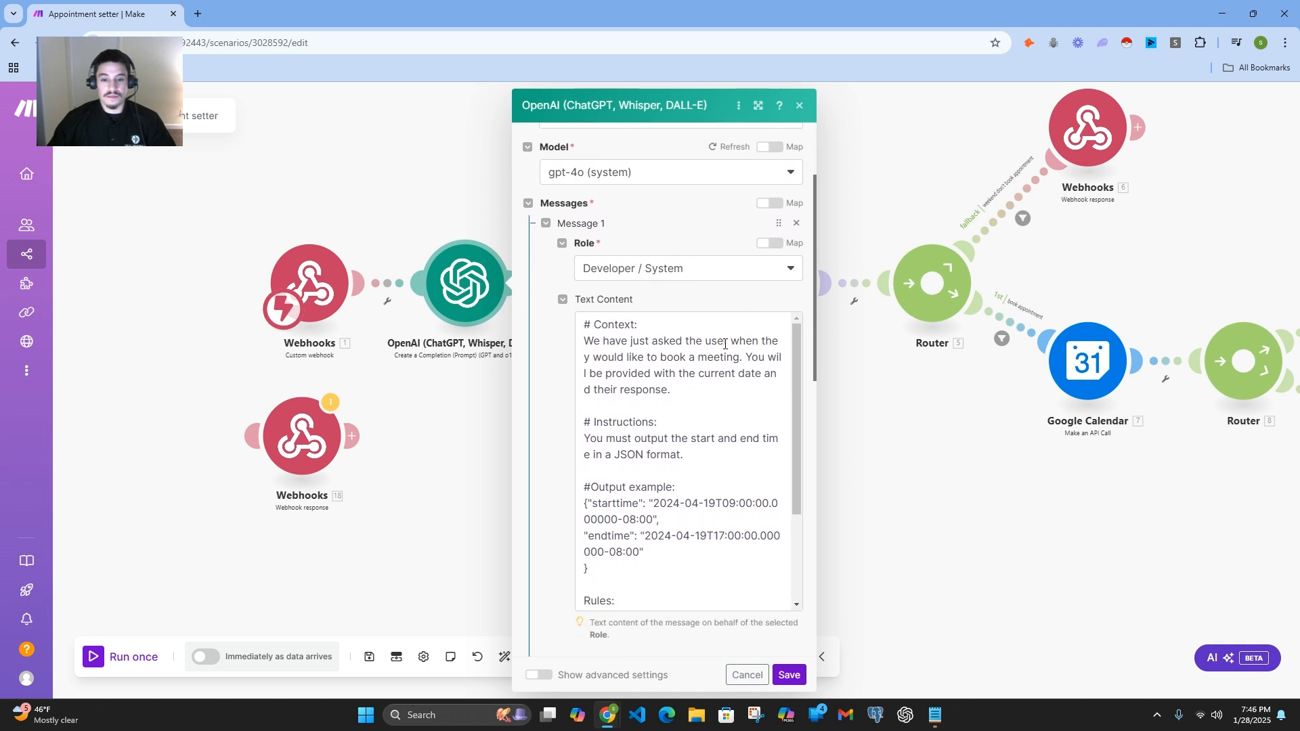
pyautogui.scroll(-1, 731, 348)
pyautogui.scroll(2, 697, 407)
pyautogui.scroll(-1, 662, 470)
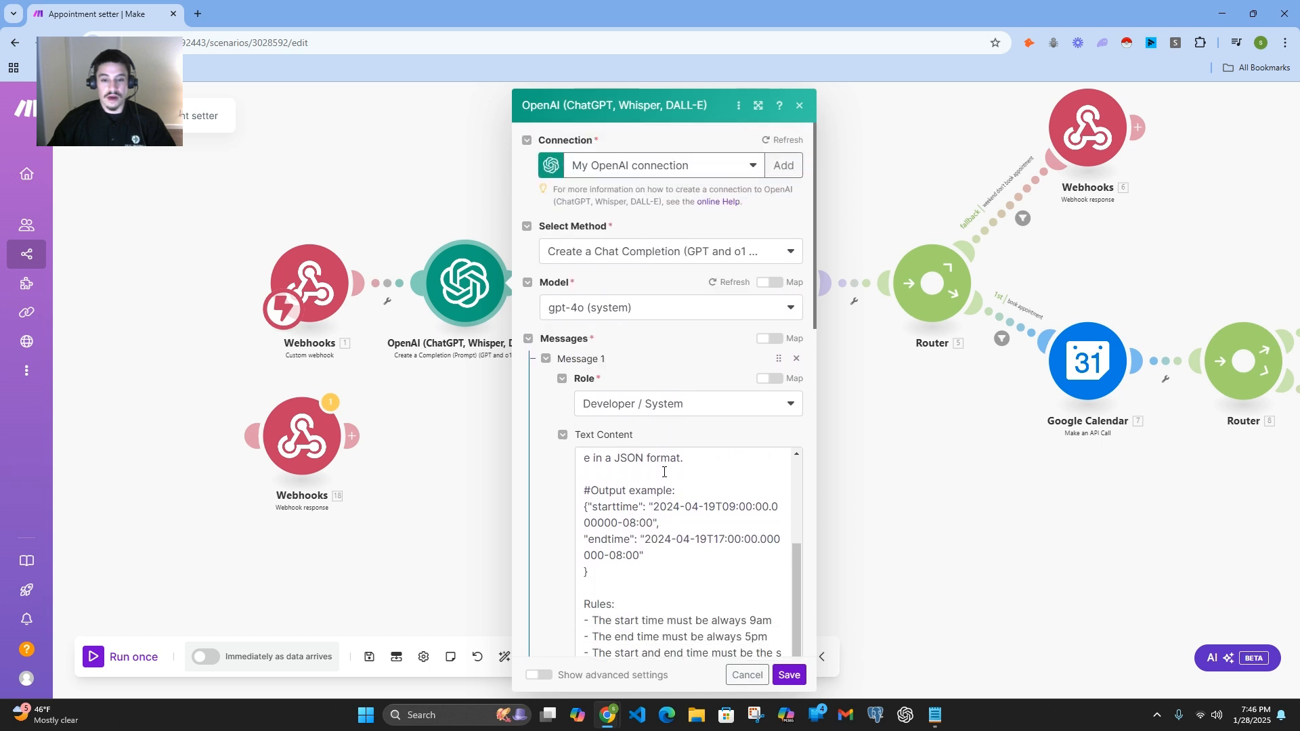
pyautogui.scroll(2, 660, 454)
pyautogui.scroll(-4, 539, 346)
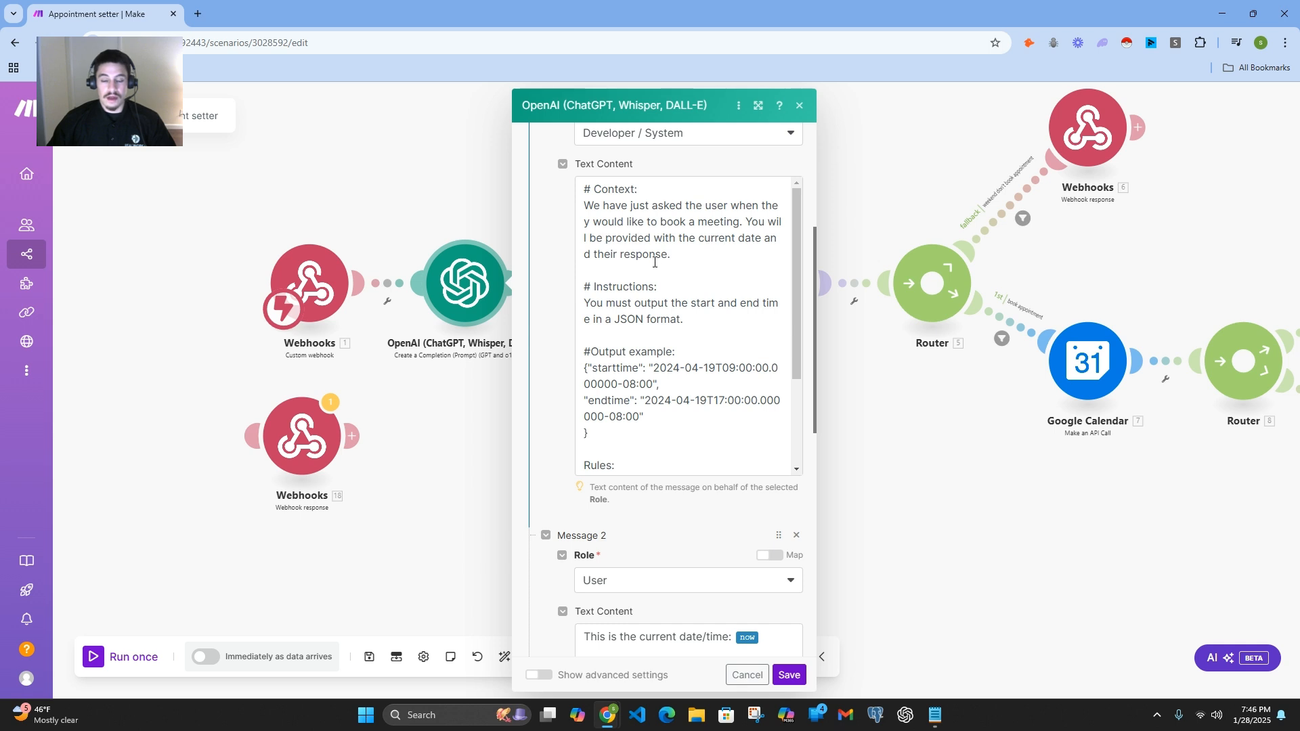
pyautogui.scroll(-2, 655, 262)
pyautogui.scroll(2, 609, 315)
pyautogui.scroll(-2, 657, 308)
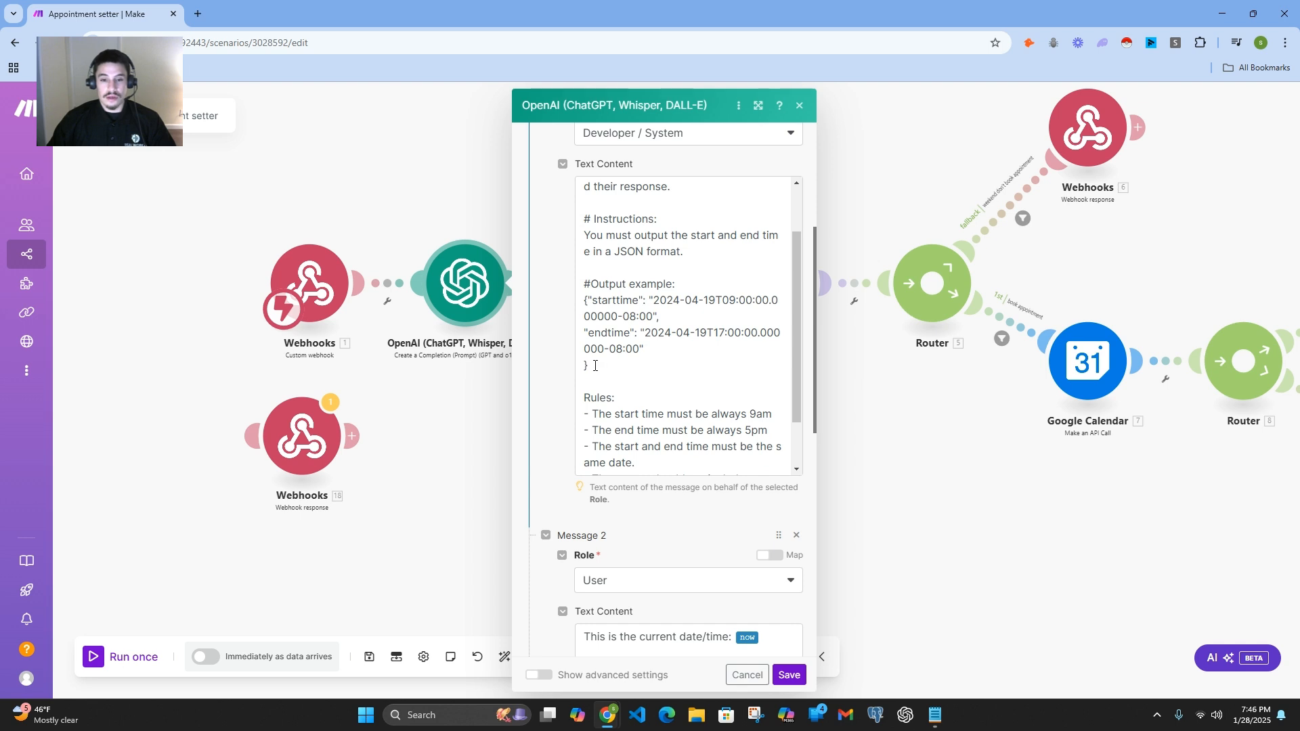
# Step: Examine the JSON output example and the rules in the Developer / System prompt without changing the text
pyautogui.moveTo(596, 366); pyautogui.dragTo(582, 295)
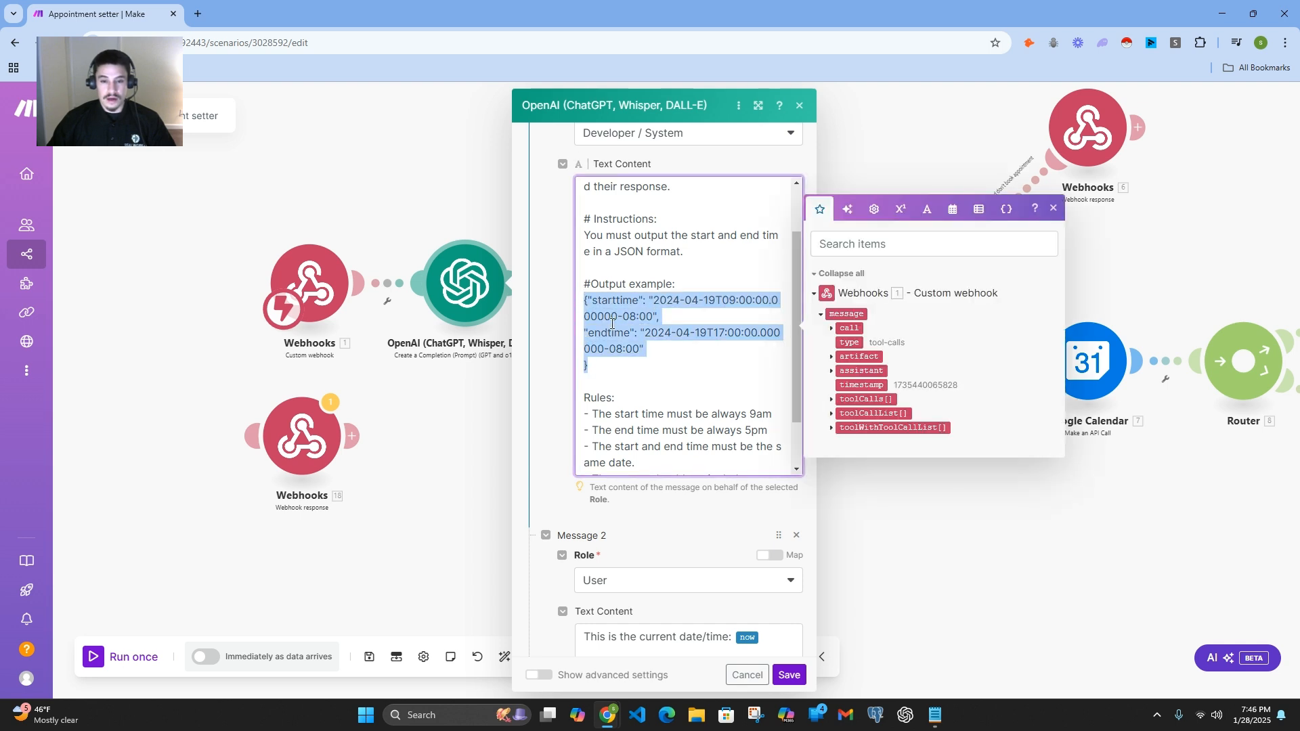
pyautogui.click(641, 368)
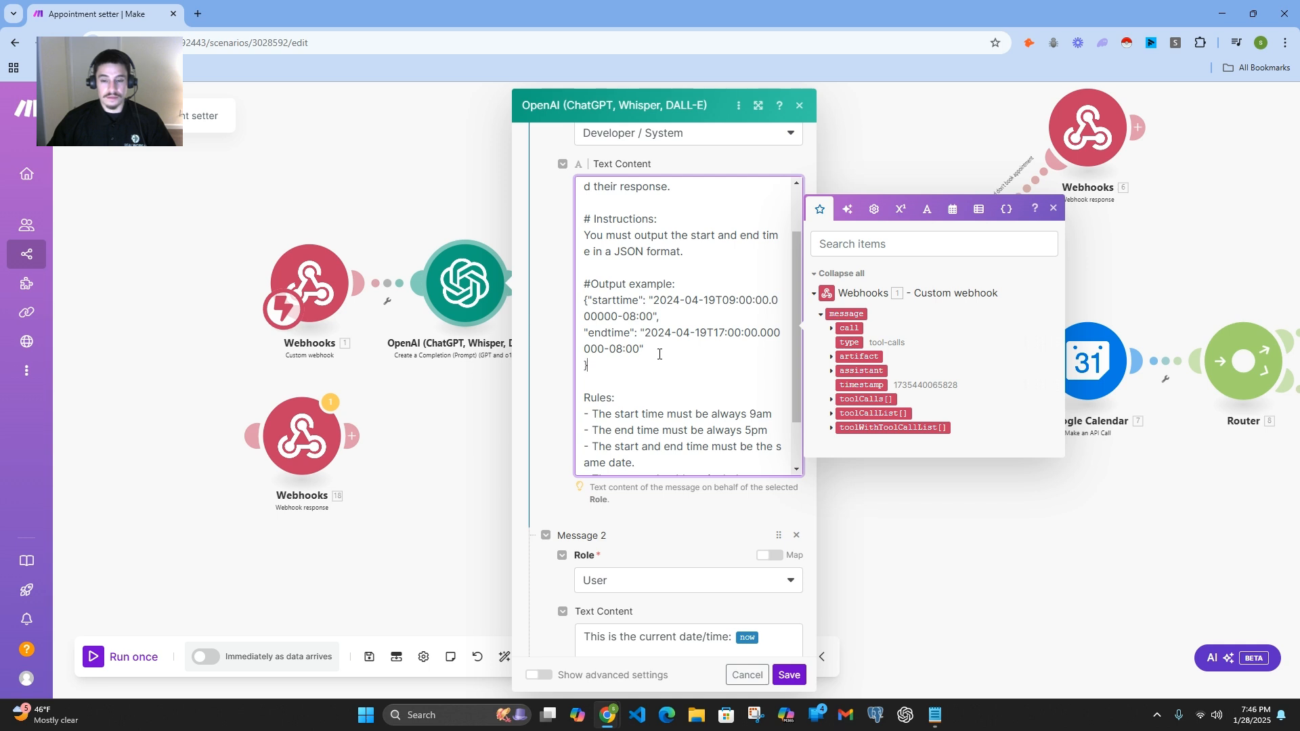
pyautogui.scroll(-2, 704, 332)
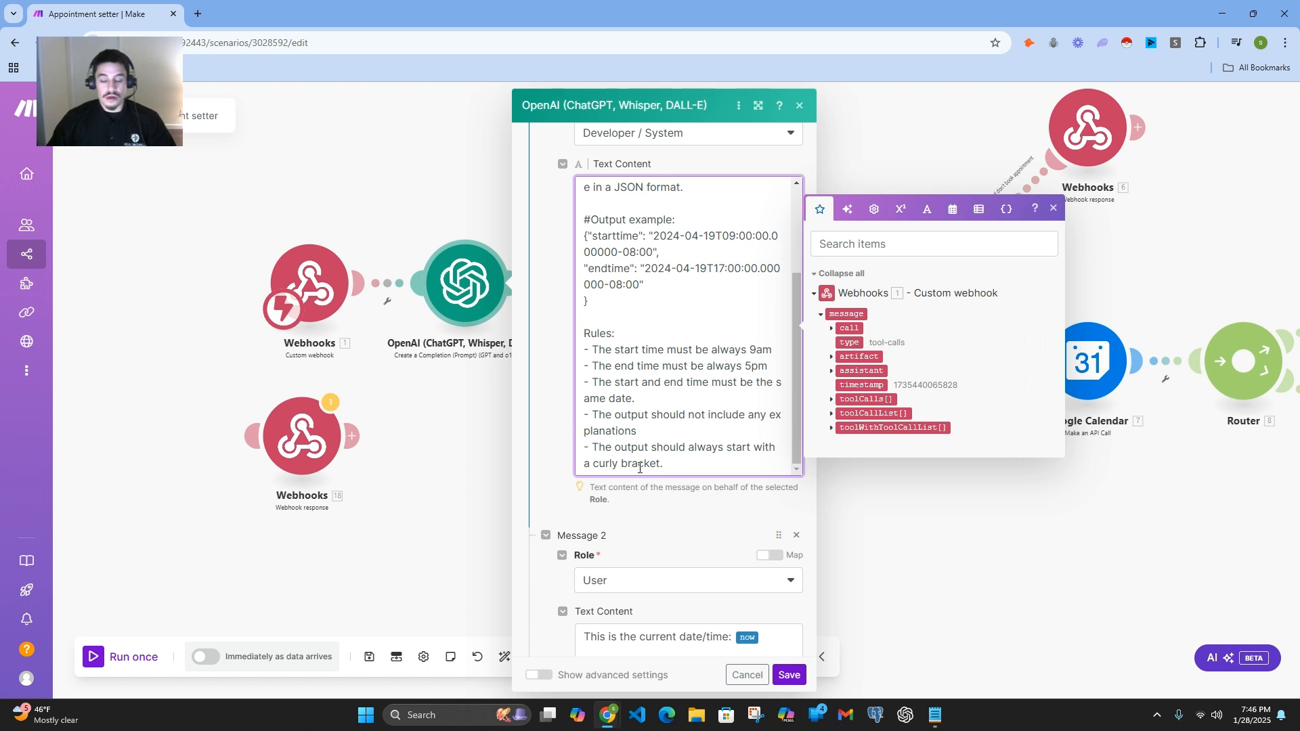
pyautogui.scroll(3, 699, 437)
pyautogui.scroll(-3, 698, 437)
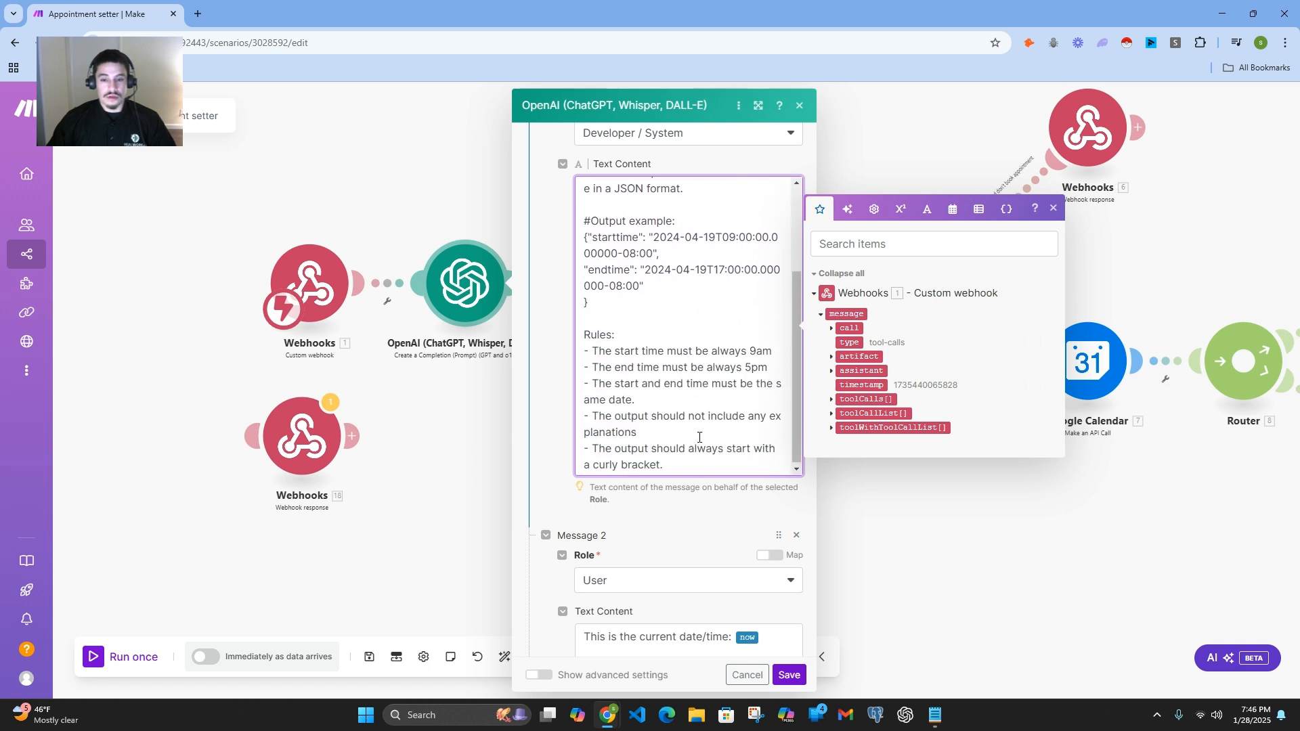
# Step: Review the rules ending the Developer / System prompt and the User role and text content of Message 2
pyautogui.scroll(3, 676, 453)
pyautogui.scroll(-4, 671, 413)
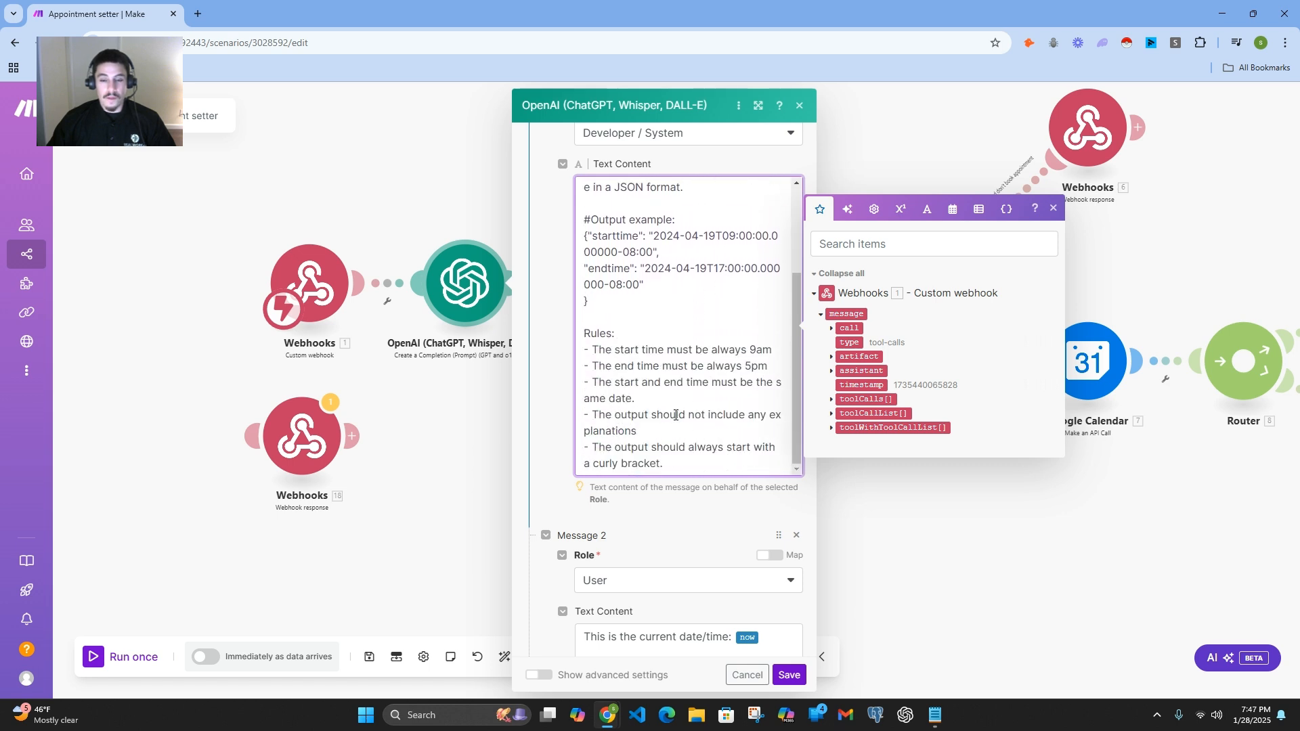
pyautogui.scroll(2, 676, 415)
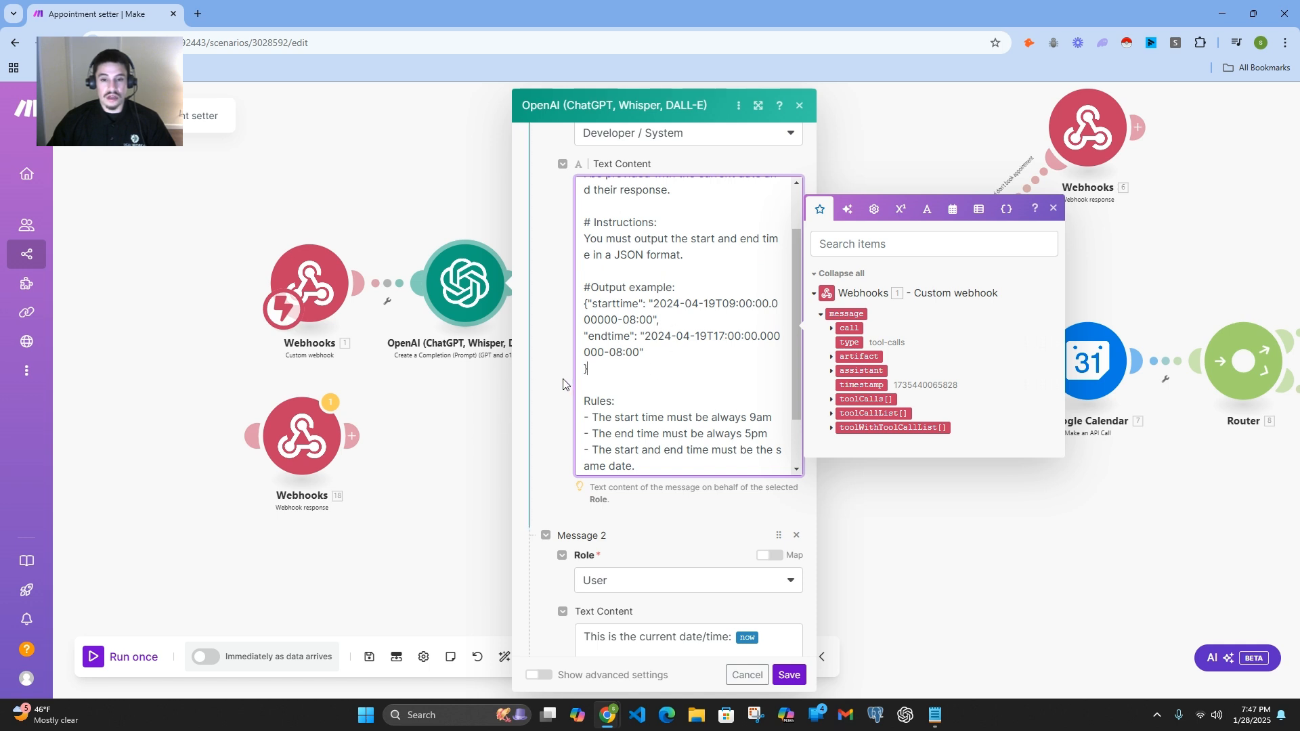
pyautogui.scroll(-4, 552, 393)
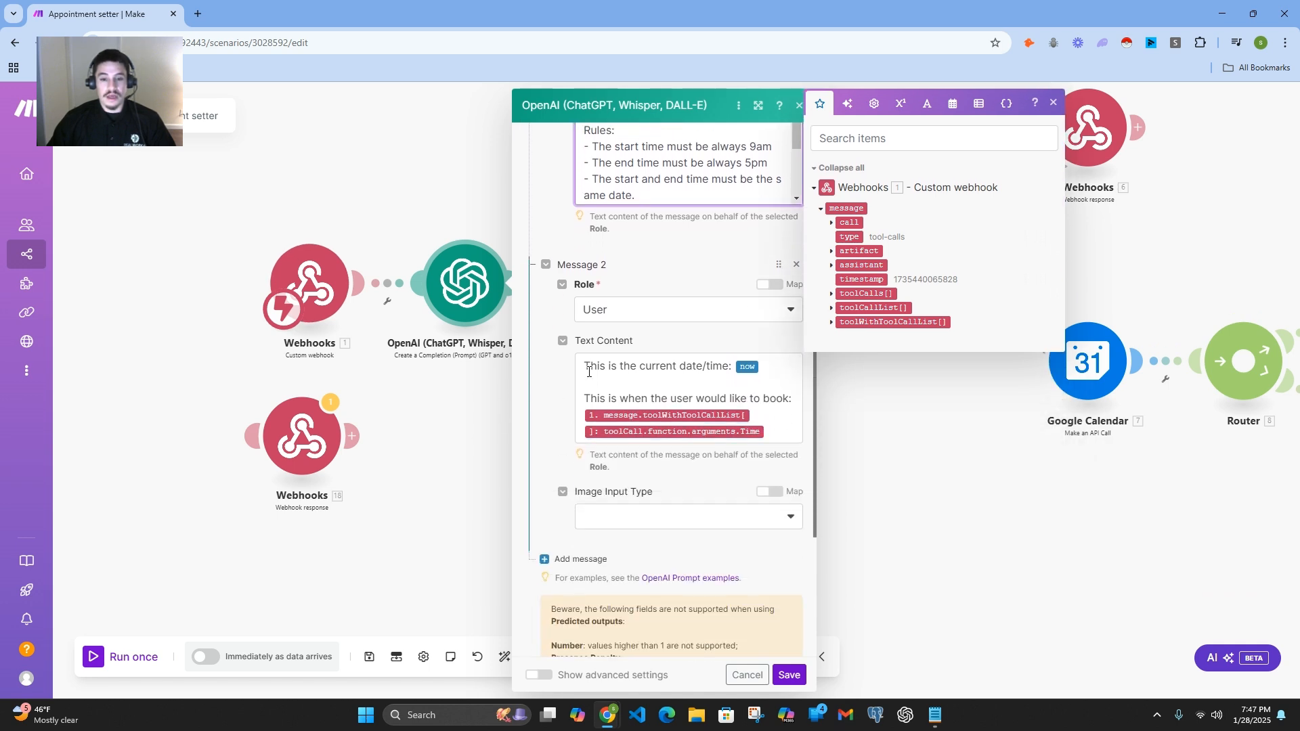
pyautogui.scroll(1, 621, 365)
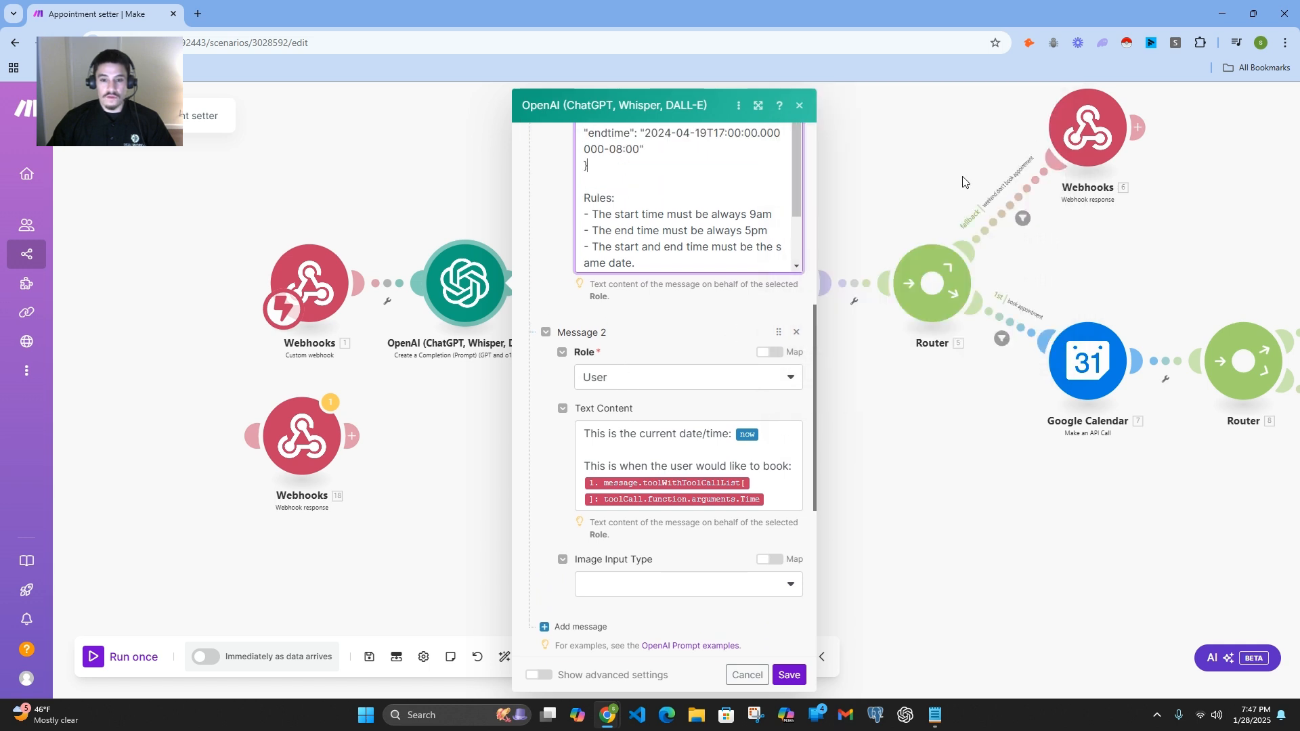
pyautogui.scroll(-1, 626, 409)
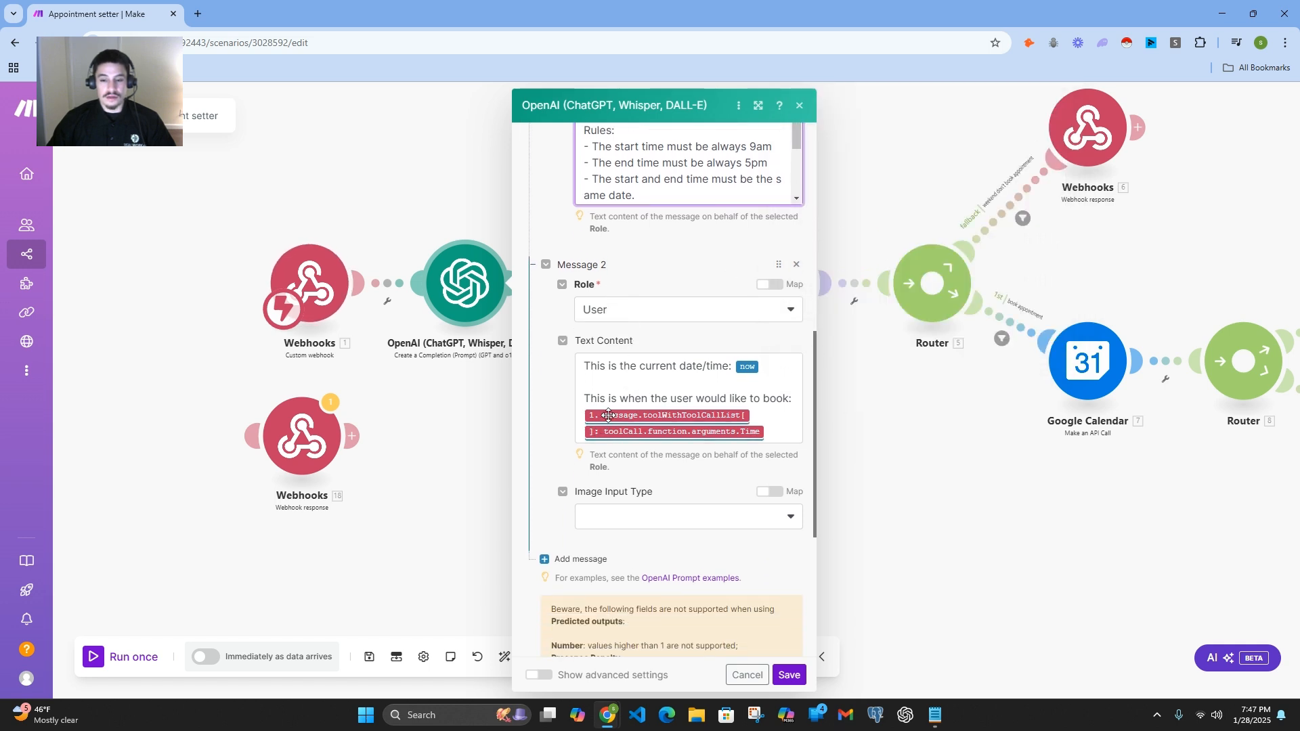
# Step: View the date and time variables and functions available for the now variable in Message 2's text content
pyautogui.click(749, 369)
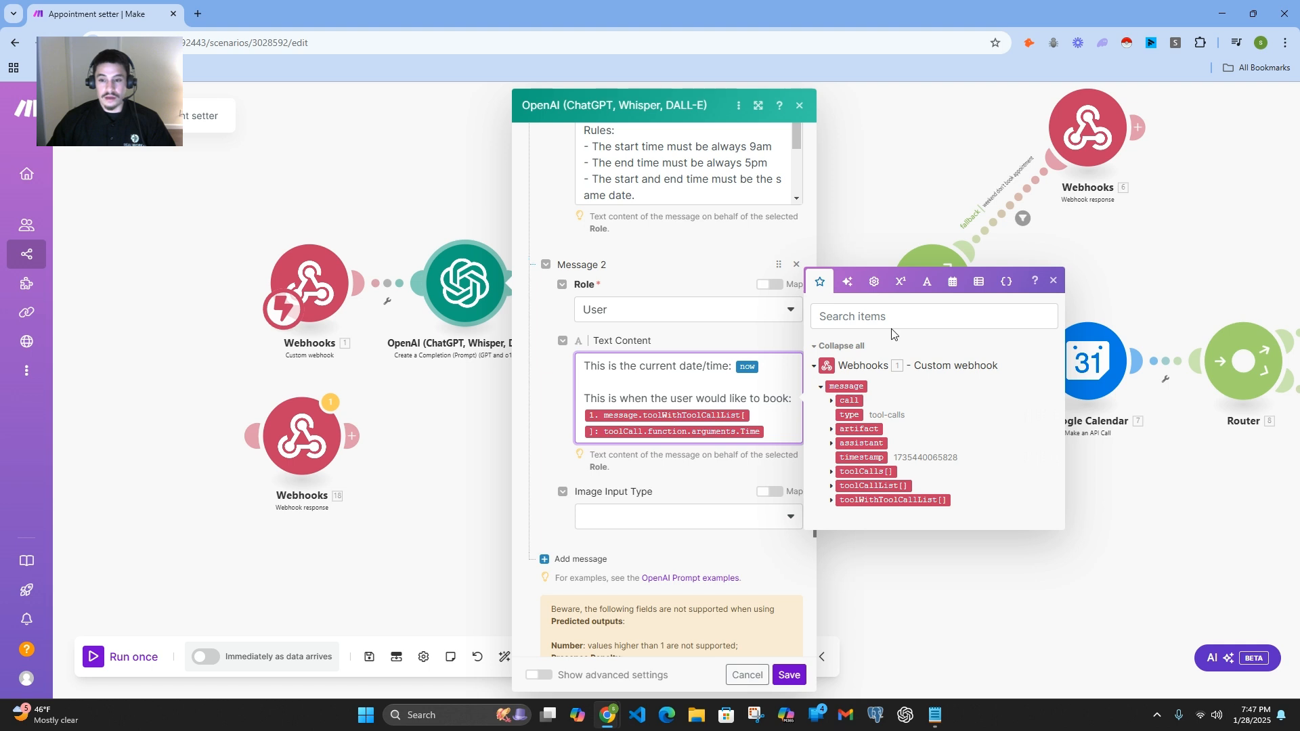
pyautogui.click(953, 282)
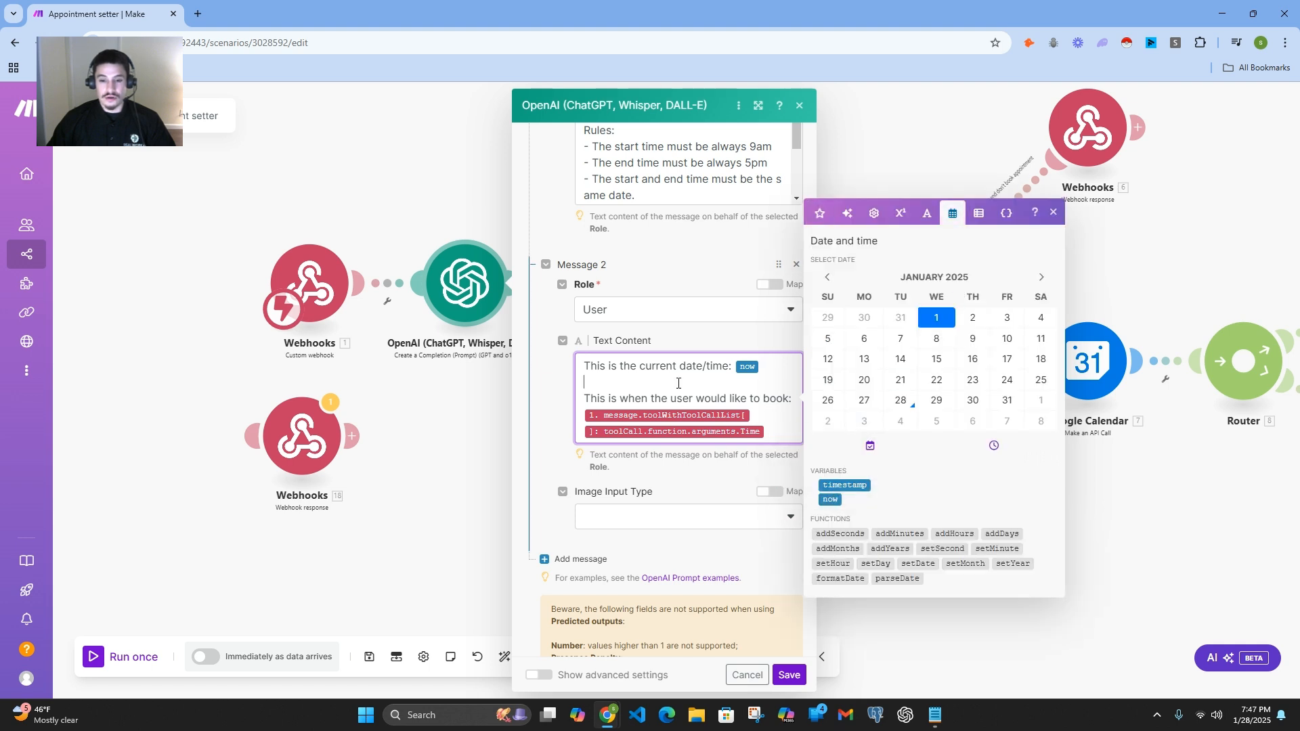
pyautogui.click(1053, 212)
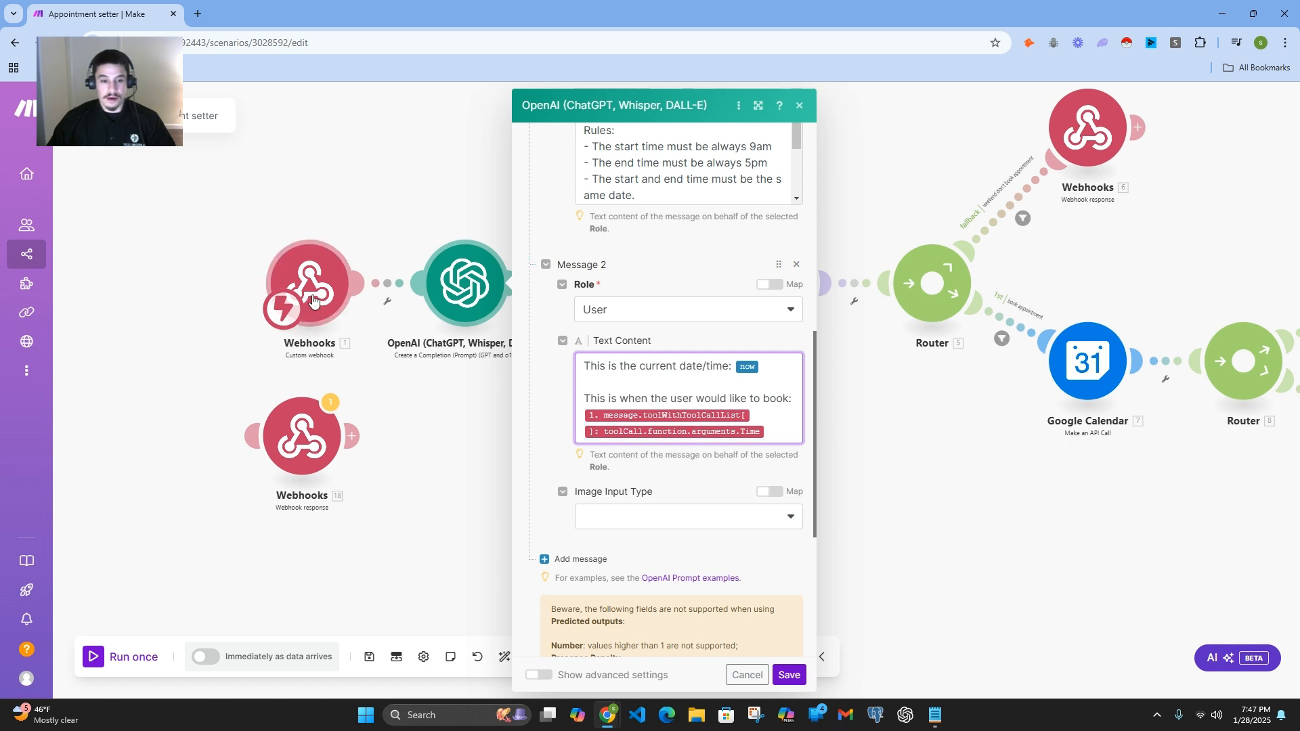
# Step: Trace the webhook's Time variable through toolWithToolCallList, toolCall, function and arguments, and close the OpenAI module without saving
pyautogui.click(649, 416)
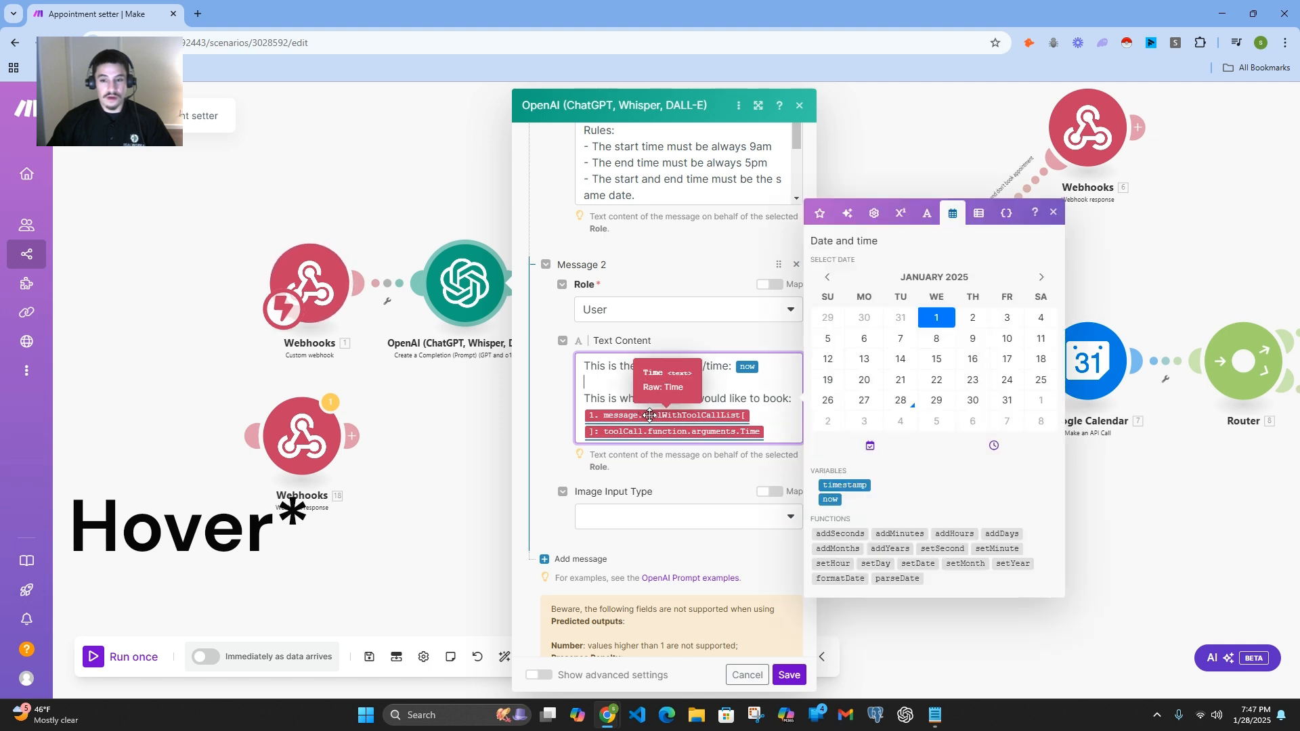
pyautogui.click(820, 213)
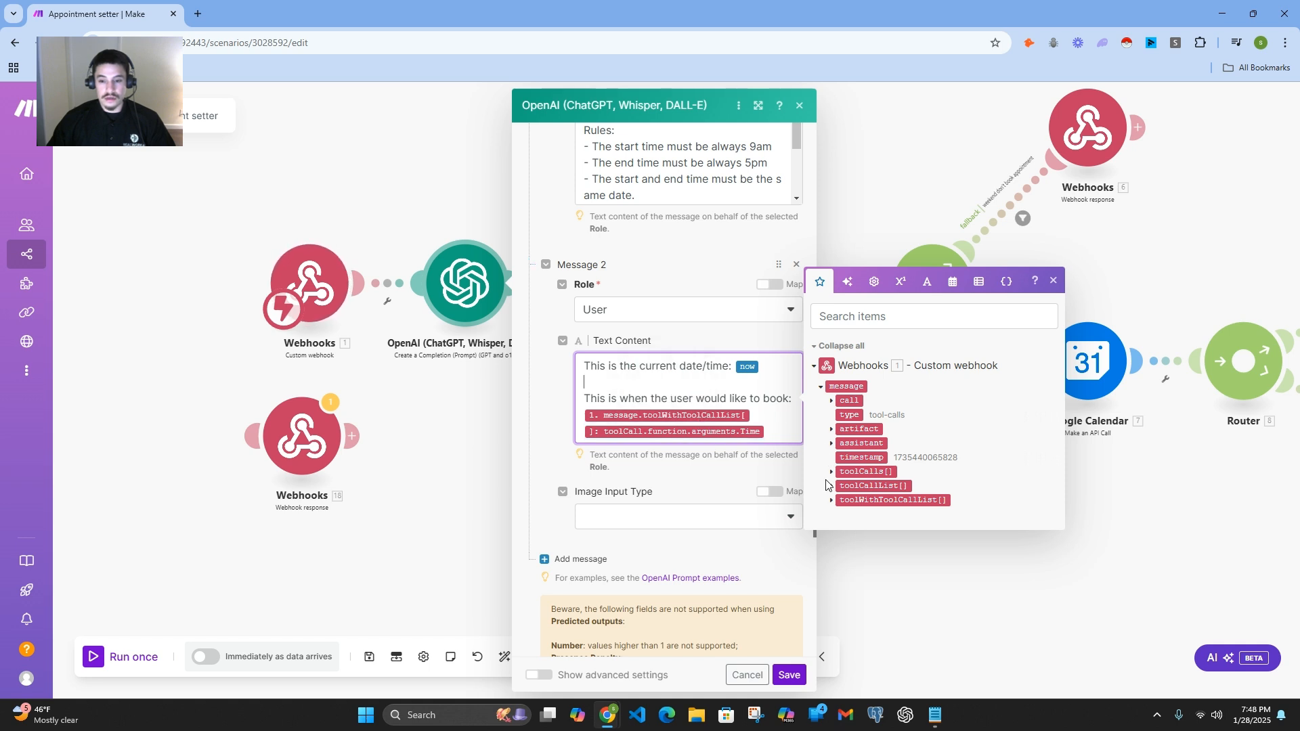
pyautogui.click(832, 500)
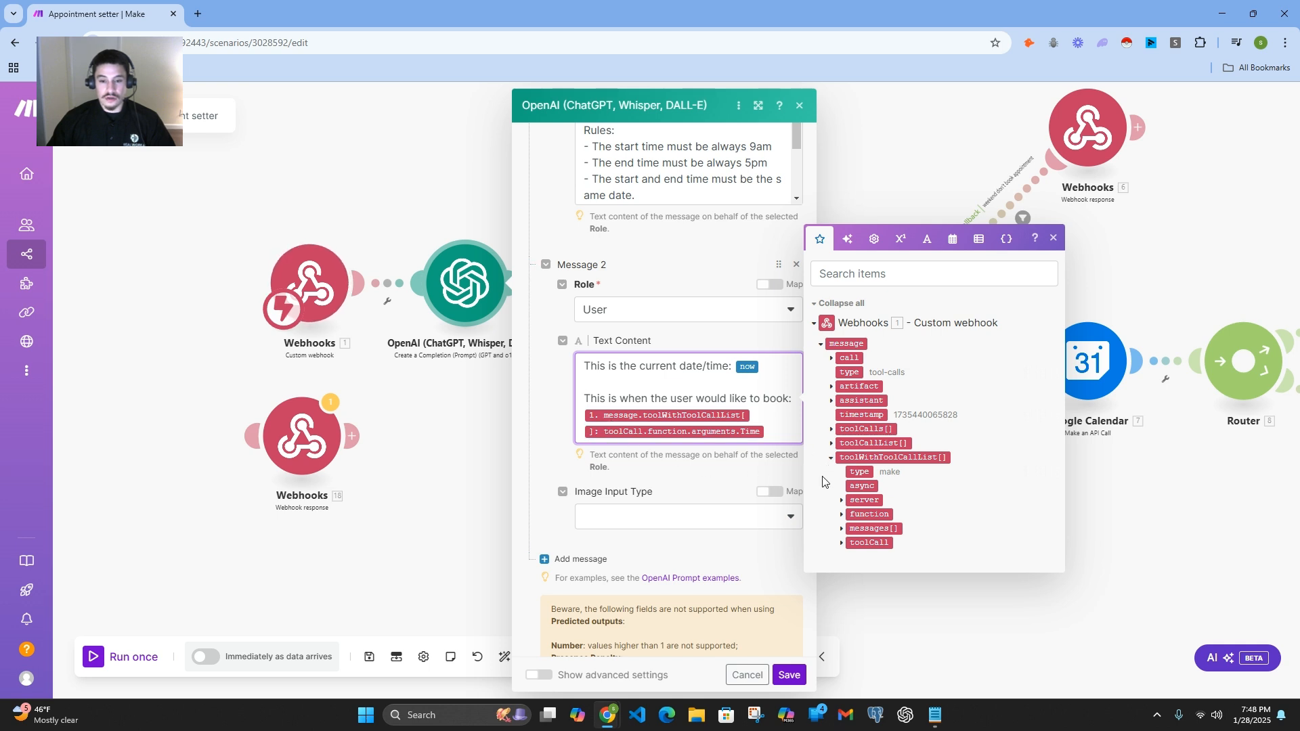
pyautogui.click(842, 543)
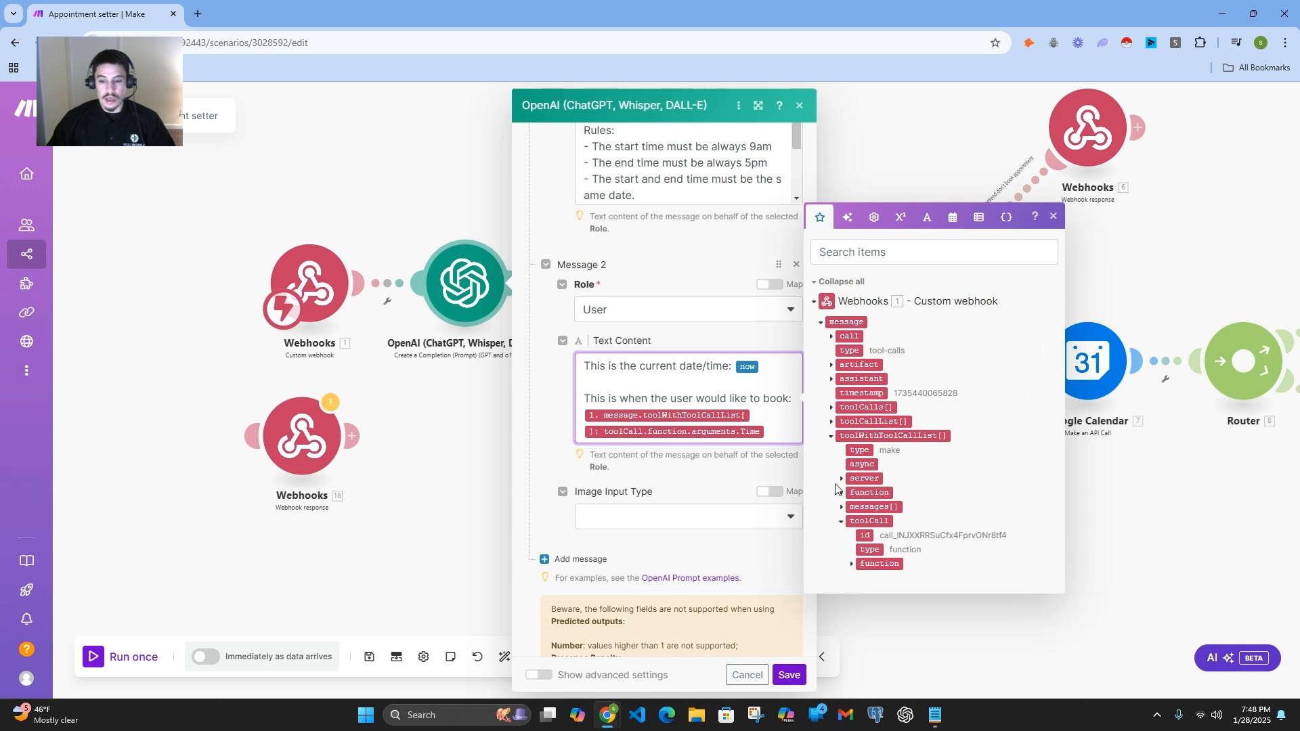
pyautogui.click(851, 565)
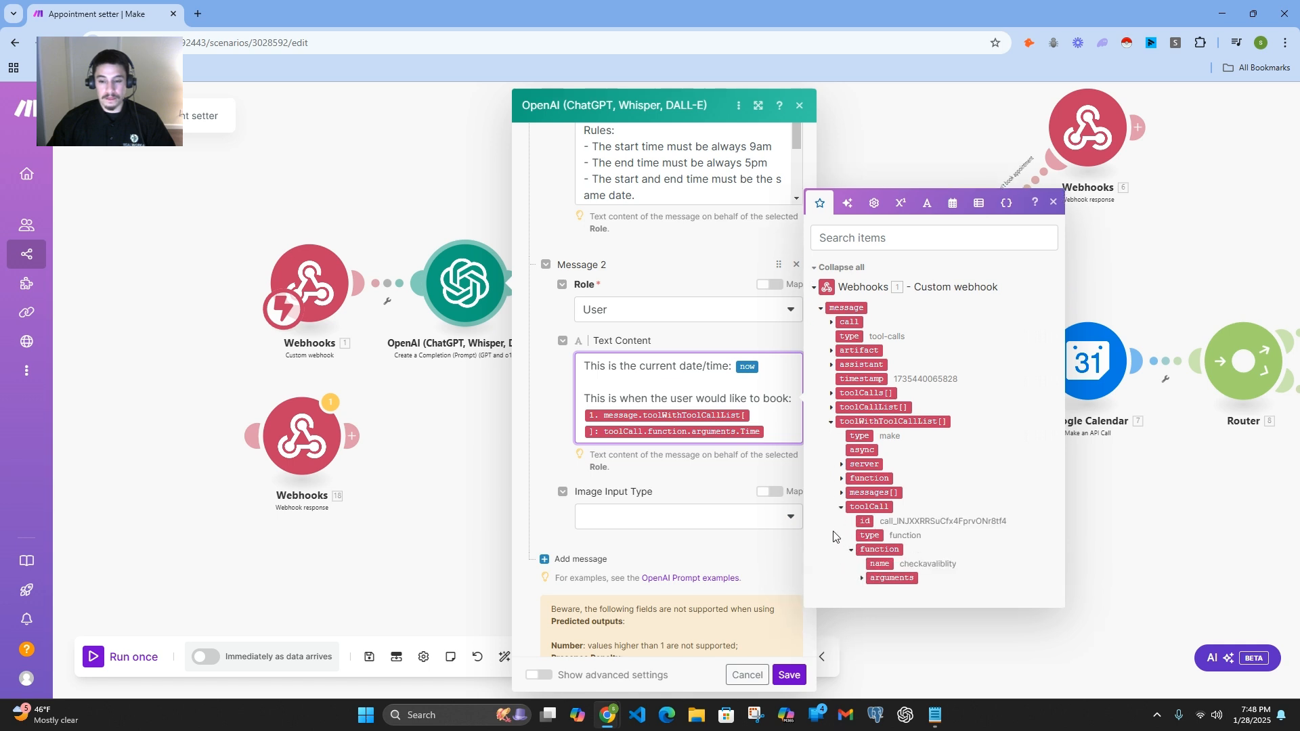
pyautogui.click(862, 579)
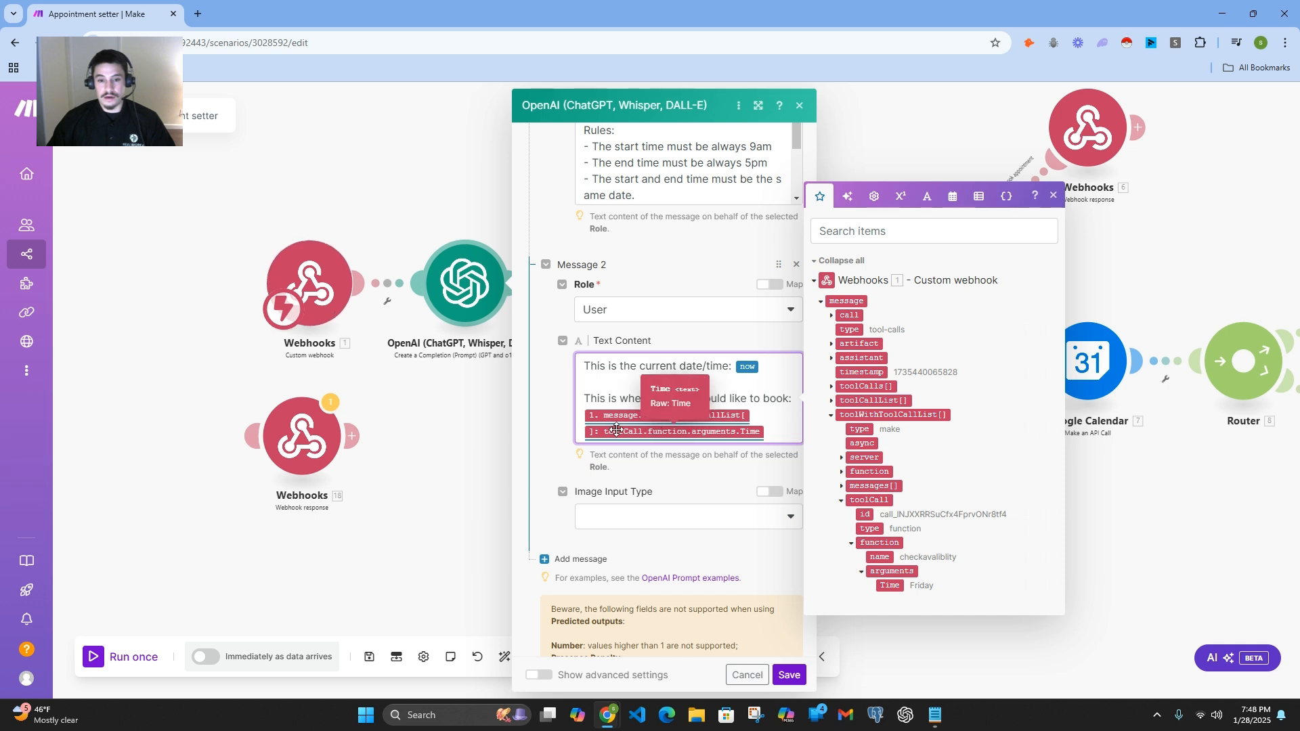
pyautogui.click(542, 404)
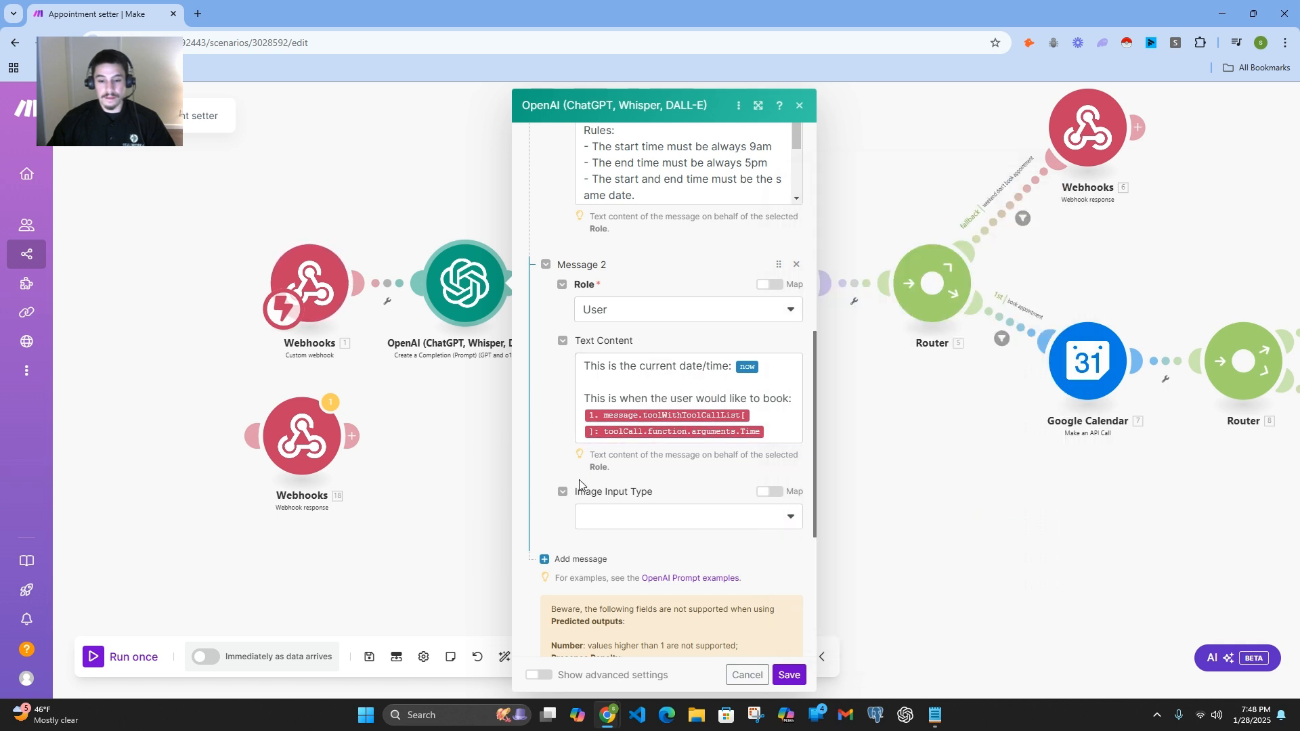
pyautogui.scroll(-2, 579, 480)
pyautogui.scroll(2, 611, 499)
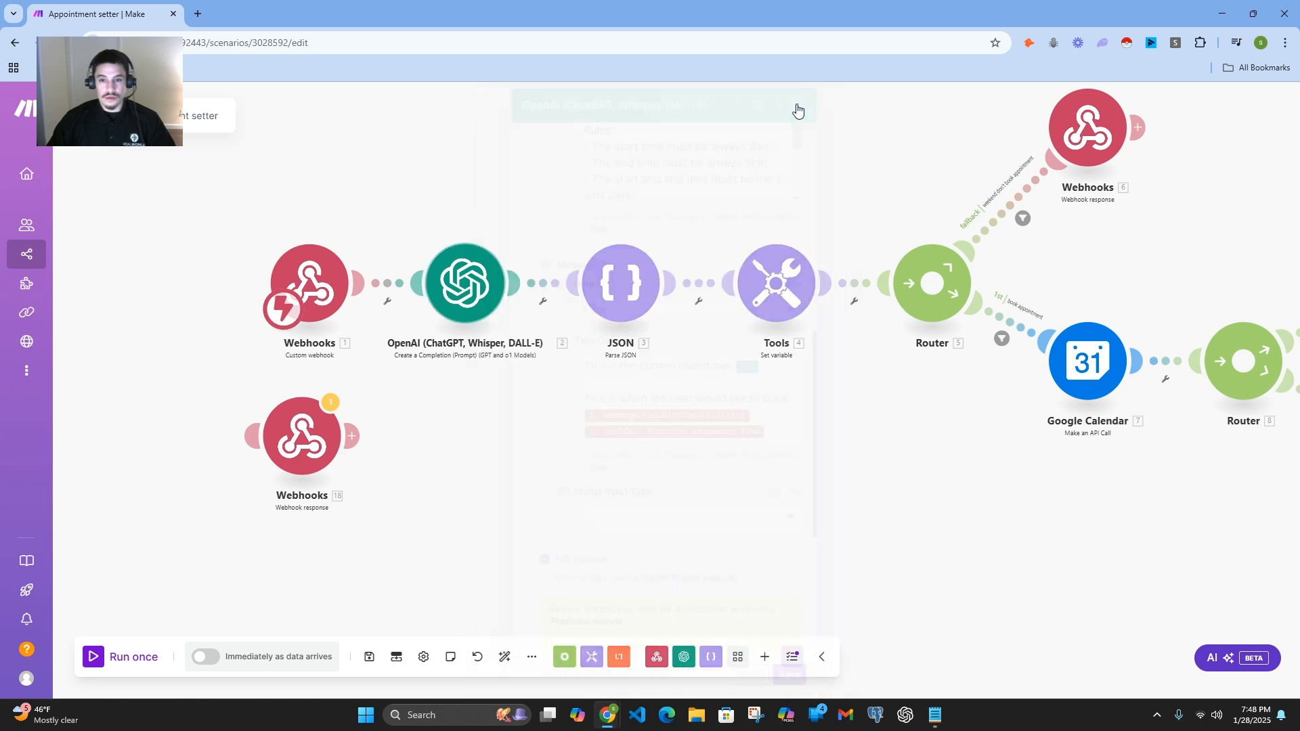
pyautogui.click(799, 106)
# Step: Delete the unconnected Webhook response module below the main flow
pyautogui.rightClick(332, 444)
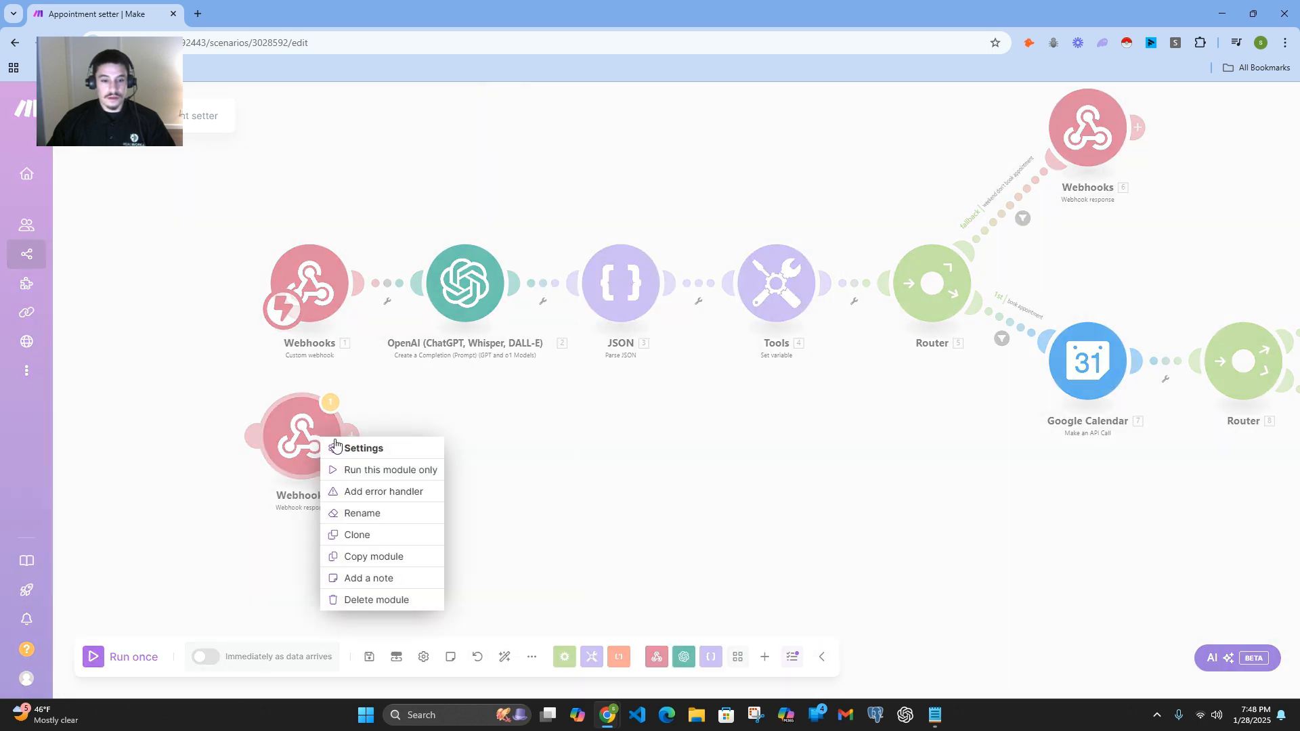
pyautogui.click(377, 600)
pyautogui.moveTo(710, 431); pyautogui.dragTo(644, 496)
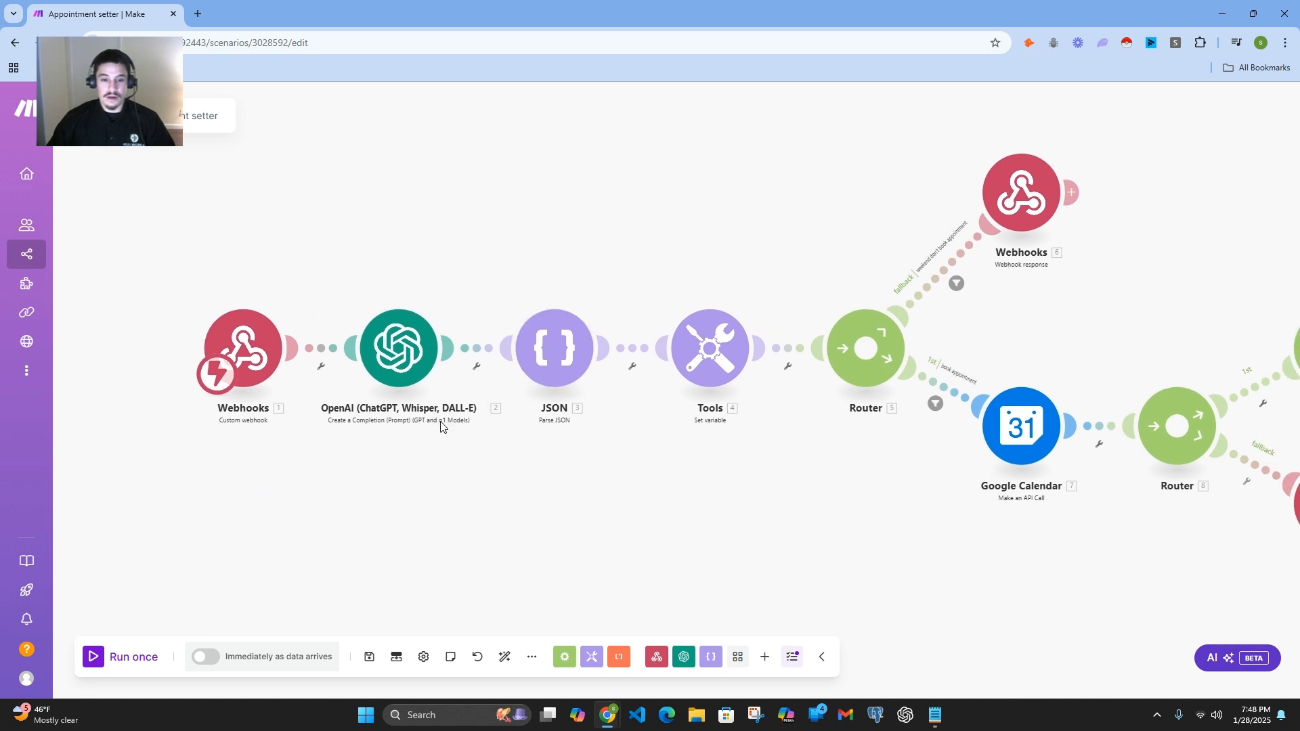
# Step: Open the JSON module, view the form for adding a data structure with a new item, and close the form without saving
pyautogui.click(569, 356)
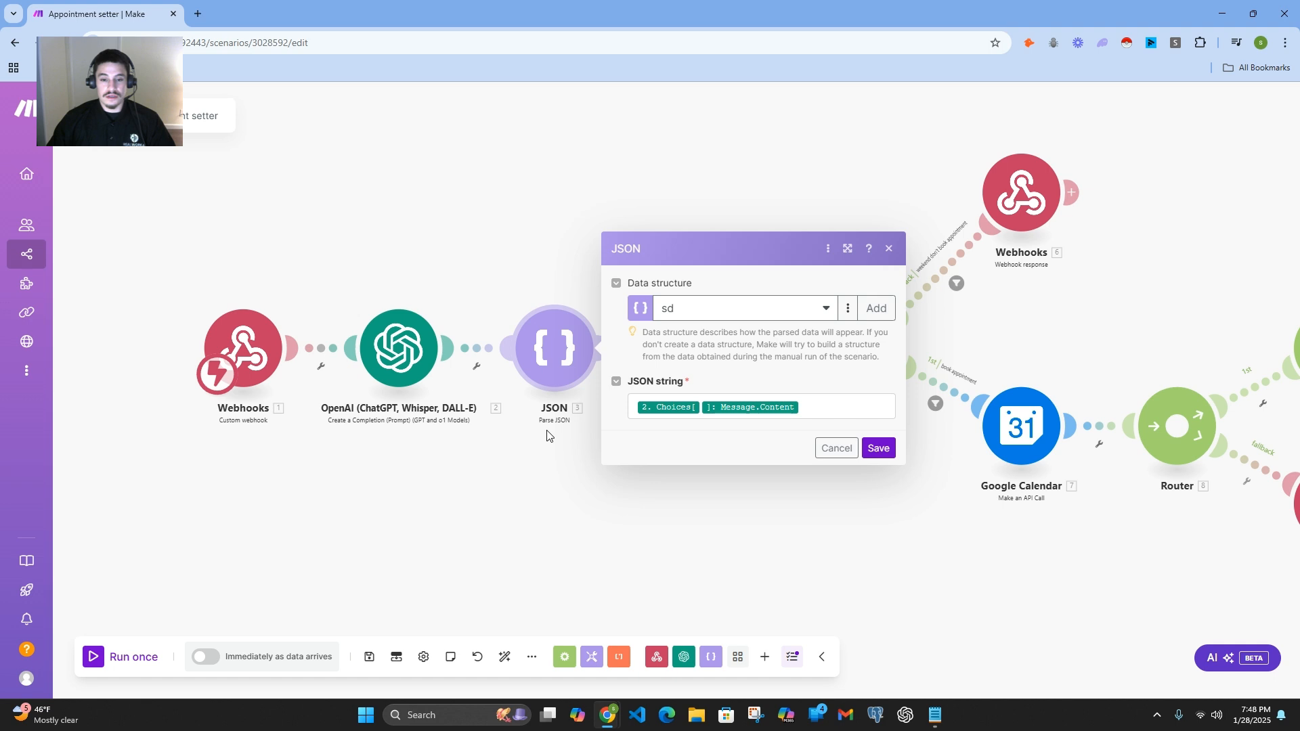
pyautogui.click(882, 310)
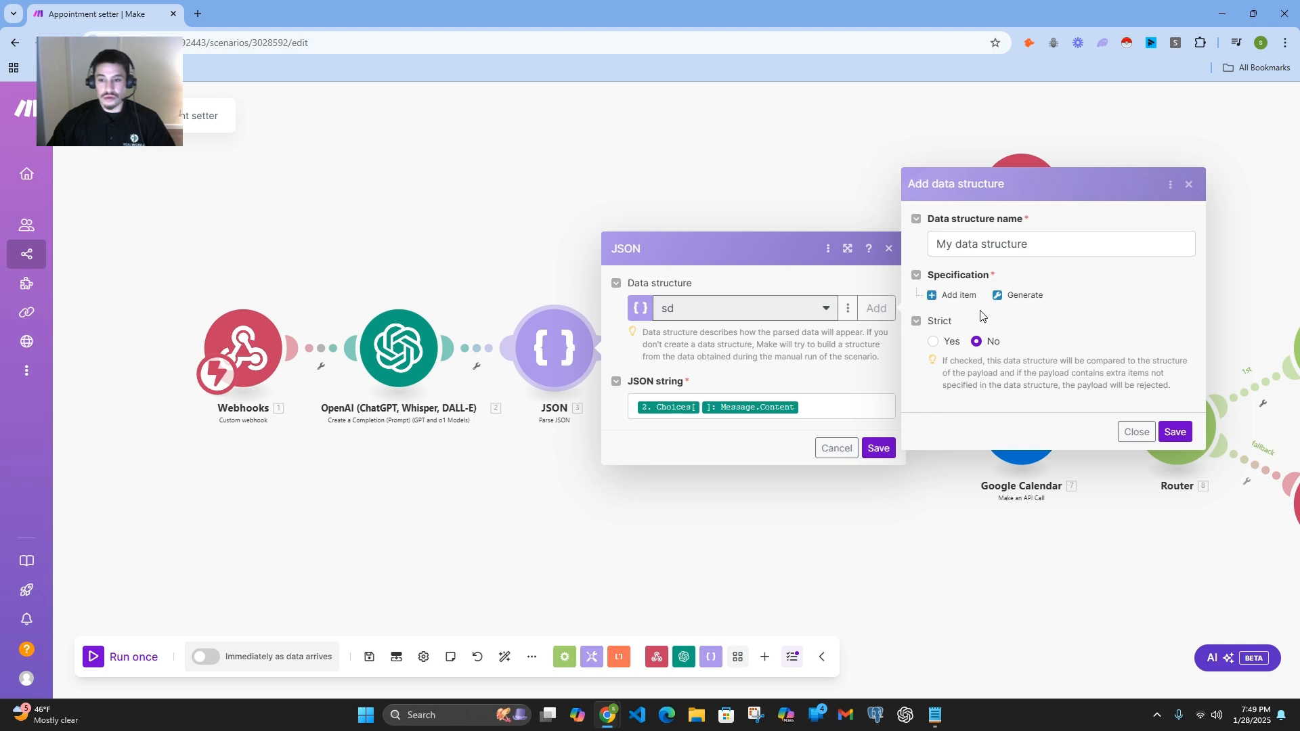
pyautogui.click(956, 295)
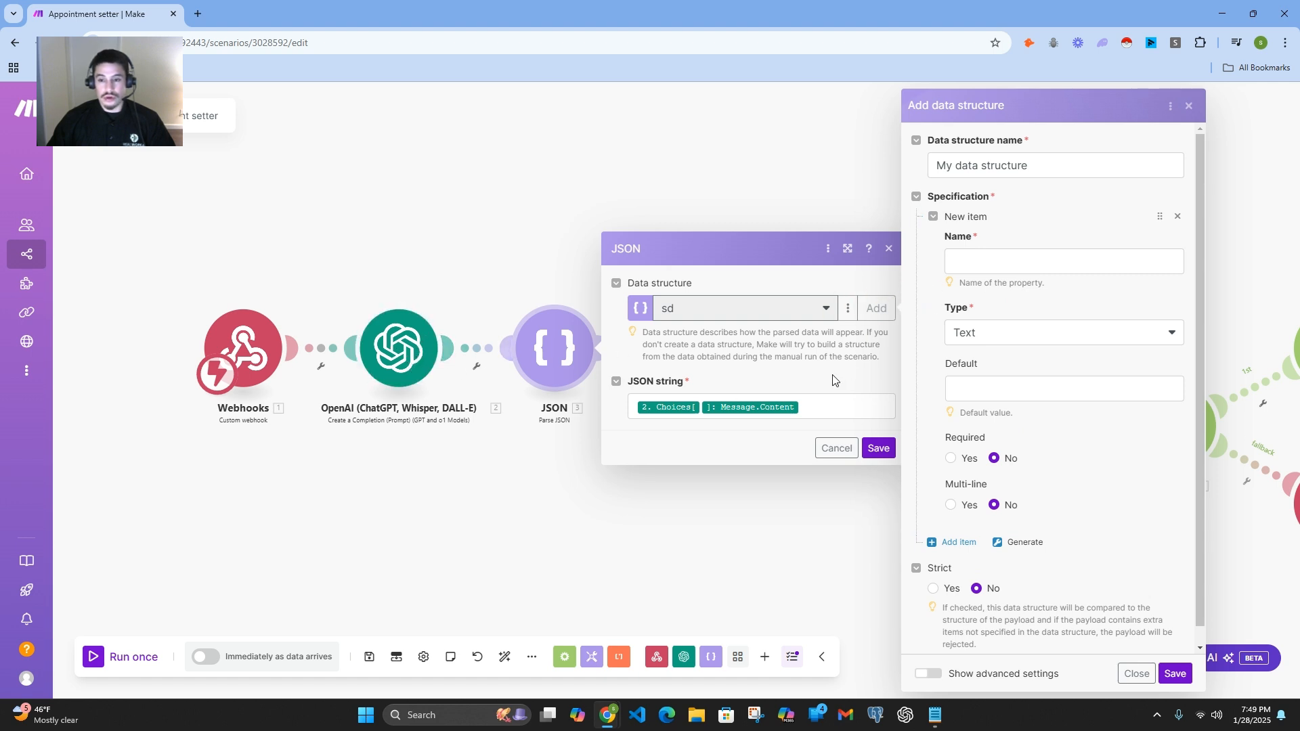
pyautogui.click(1188, 106)
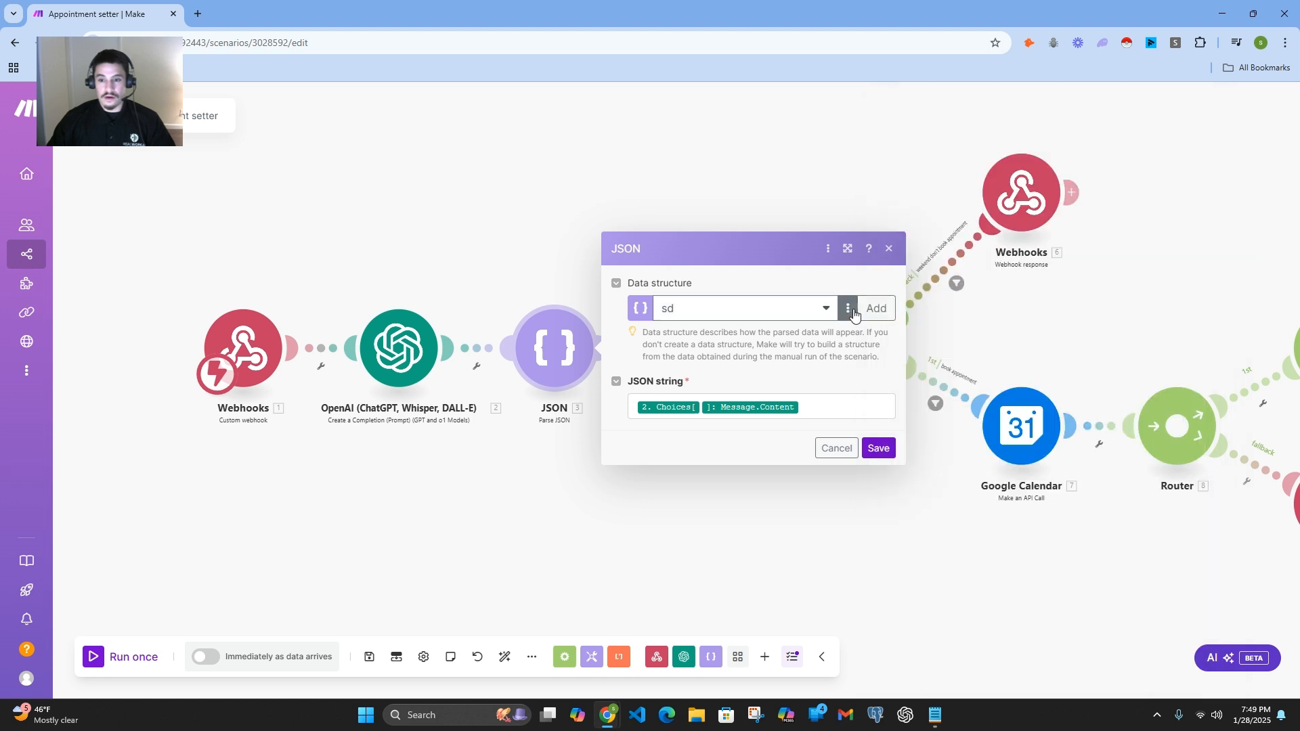
# Step: Open the sd data structure for editing, examine its starttime and endtime items, and close it without saving
pyautogui.click(850, 310)
pyautogui.click(821, 331)
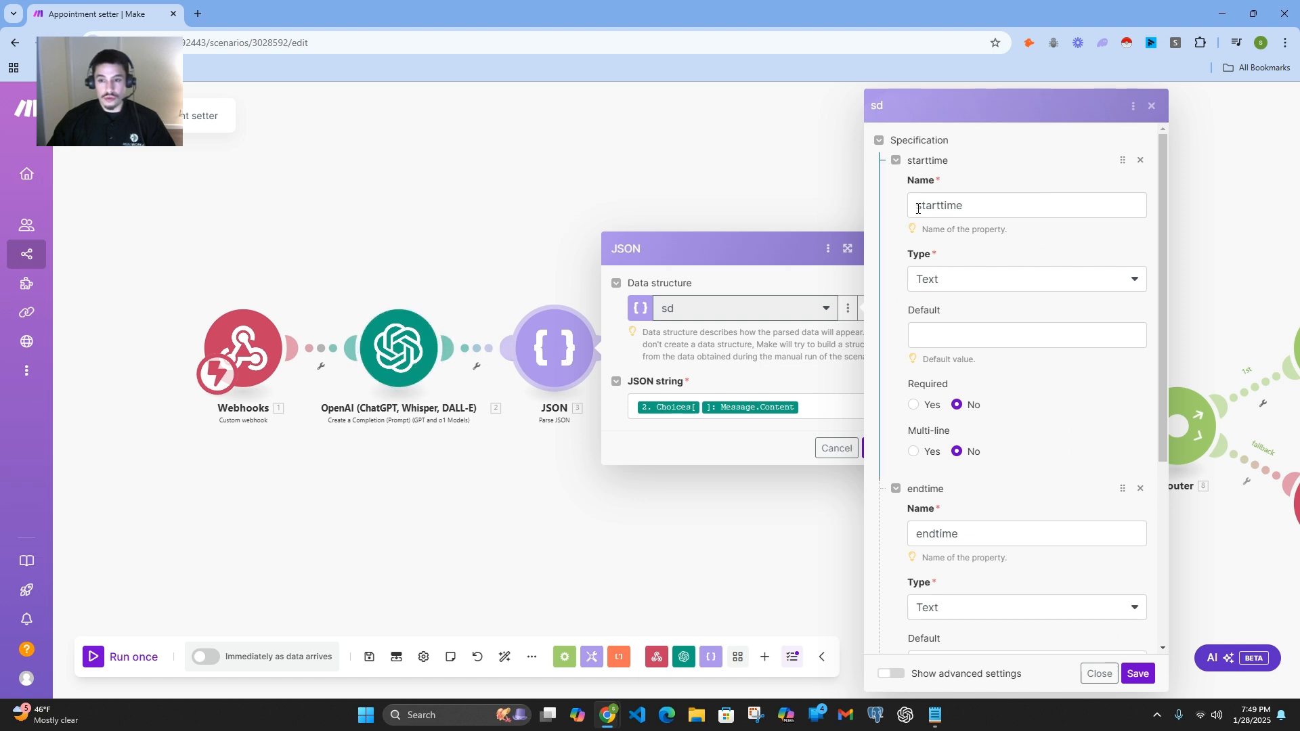
pyautogui.moveTo(918, 208); pyautogui.dragTo(973, 208)
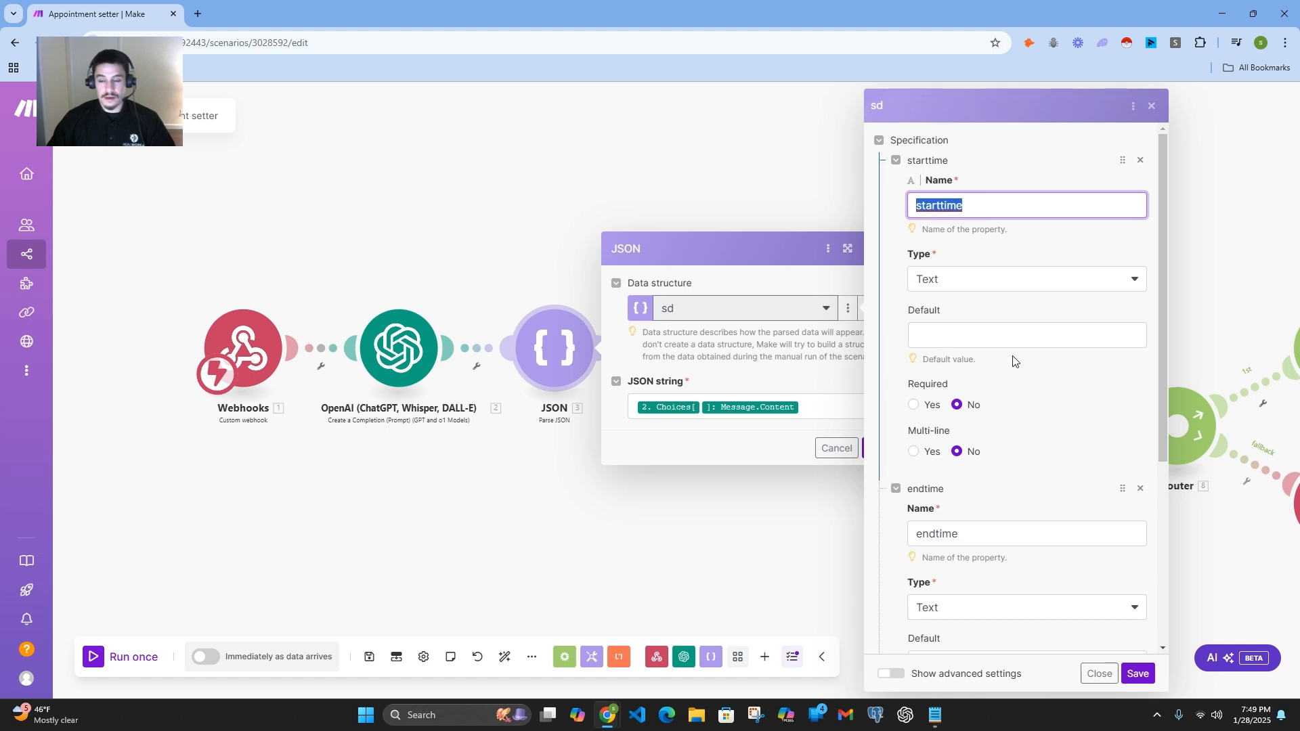
pyautogui.scroll(-2, 1013, 361)
pyautogui.moveTo(918, 399); pyautogui.dragTo(962, 399)
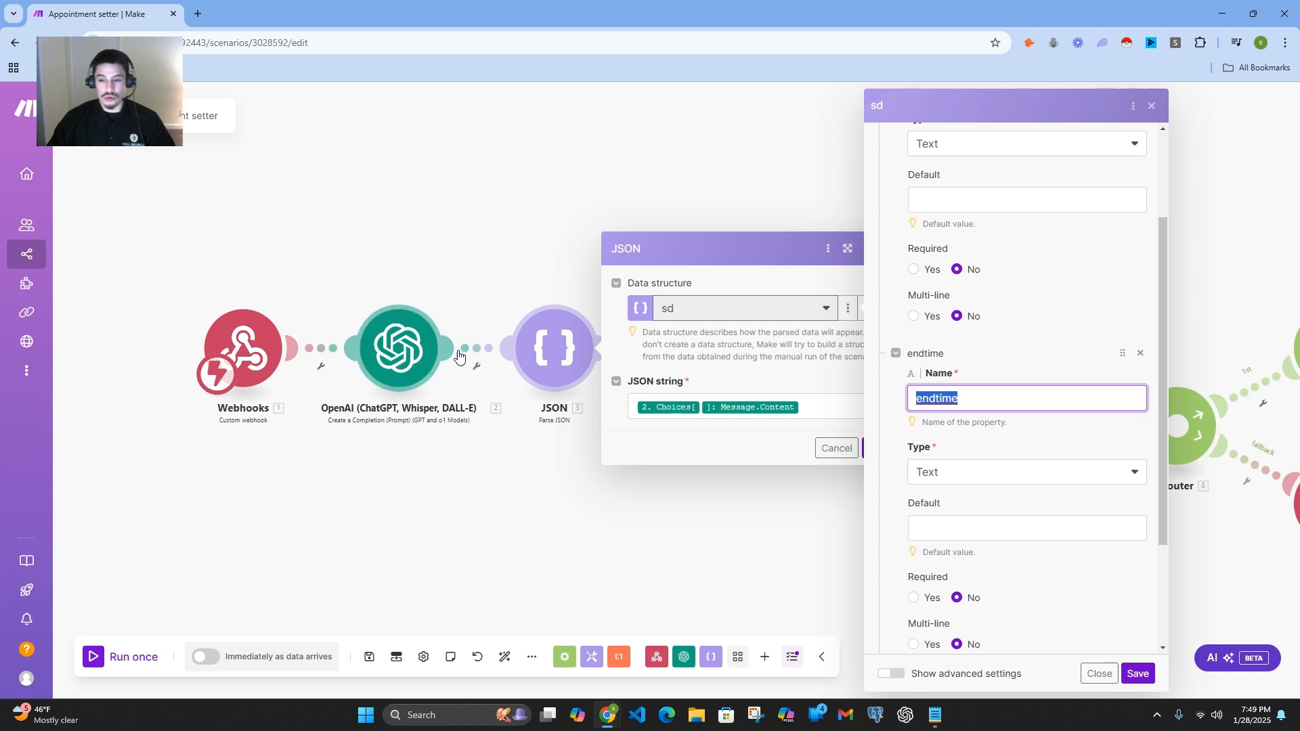
pyautogui.scroll(-2, 1039, 363)
pyautogui.scroll(4, 1039, 365)
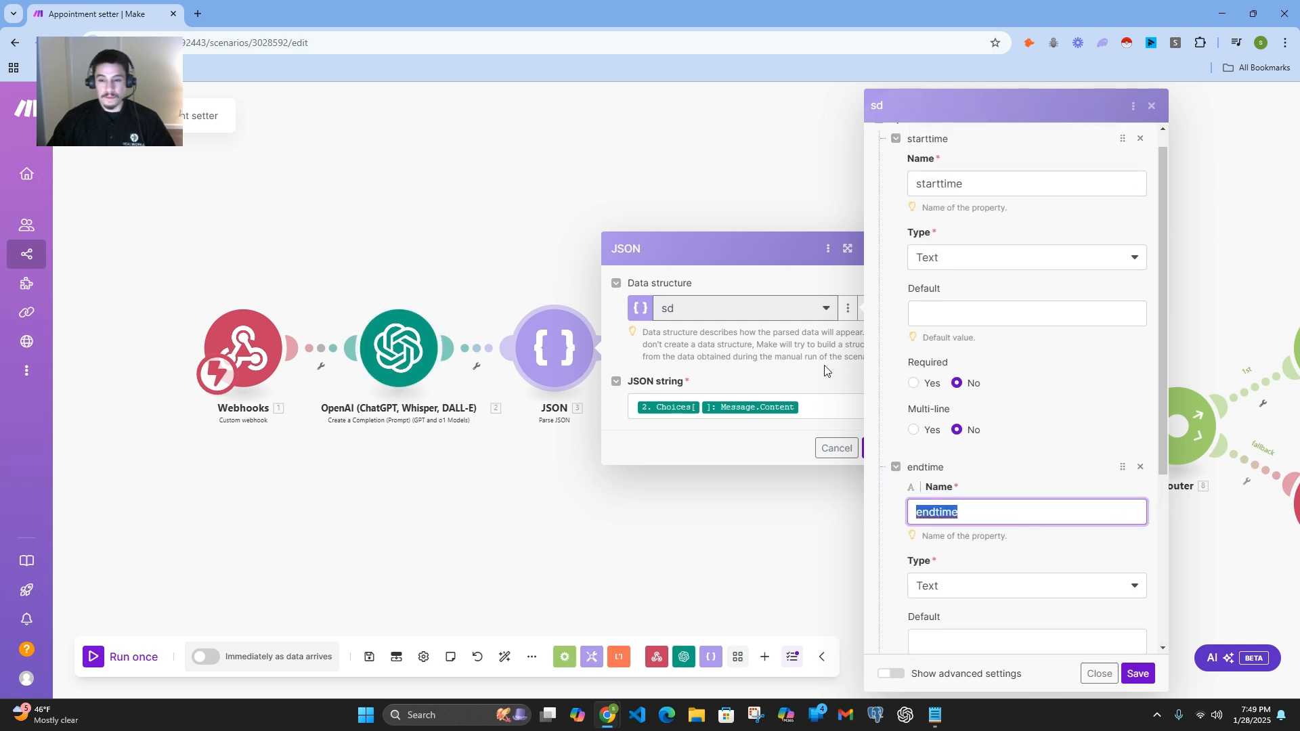
pyautogui.click(1104, 675)
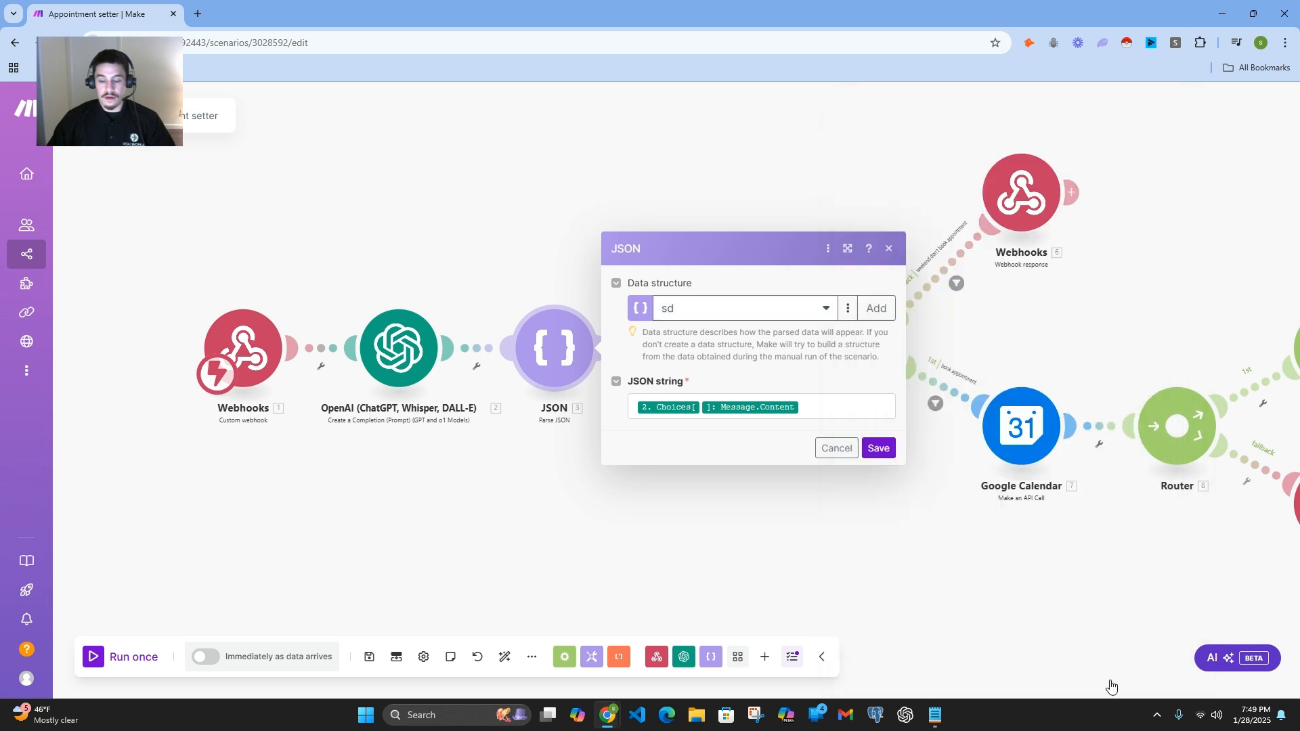
# Step: Trace the JSON string mapping through Choices[] and Message to Content in the OpenAI output, and cancel the JSON settings
pyautogui.click(722, 408)
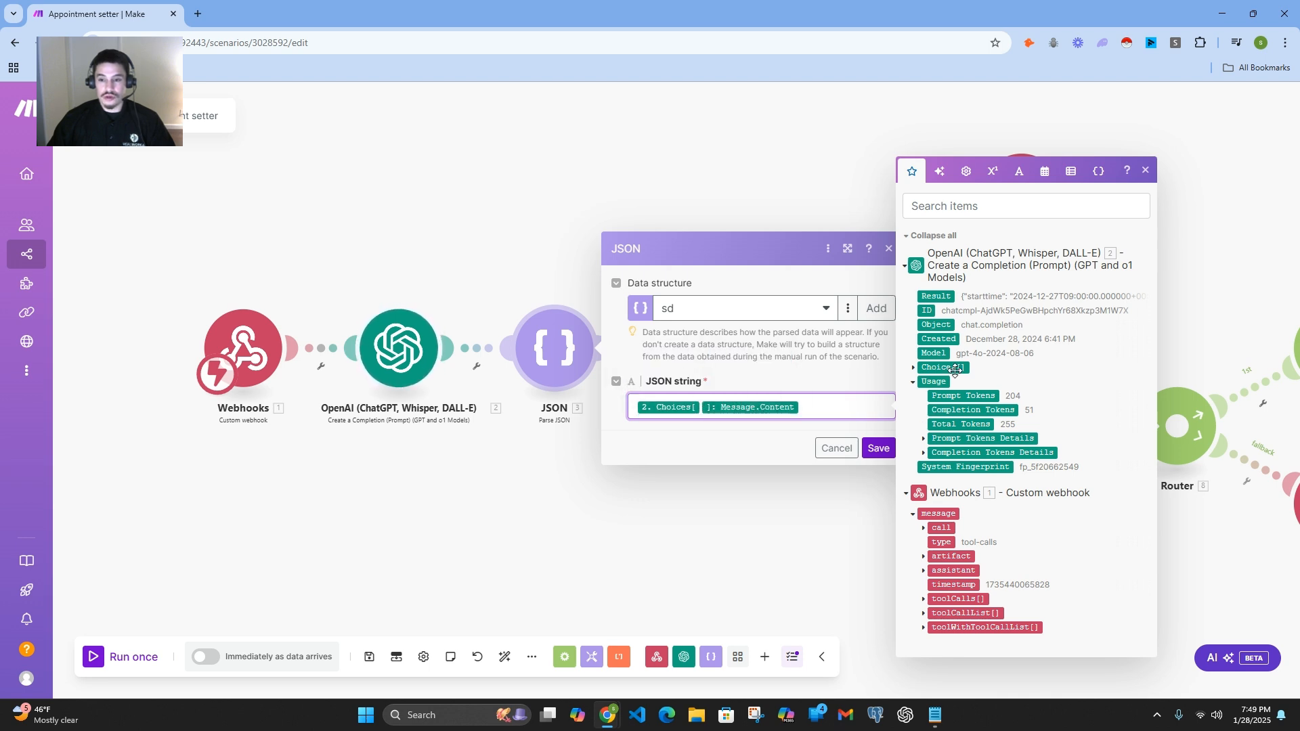
pyautogui.click(912, 370)
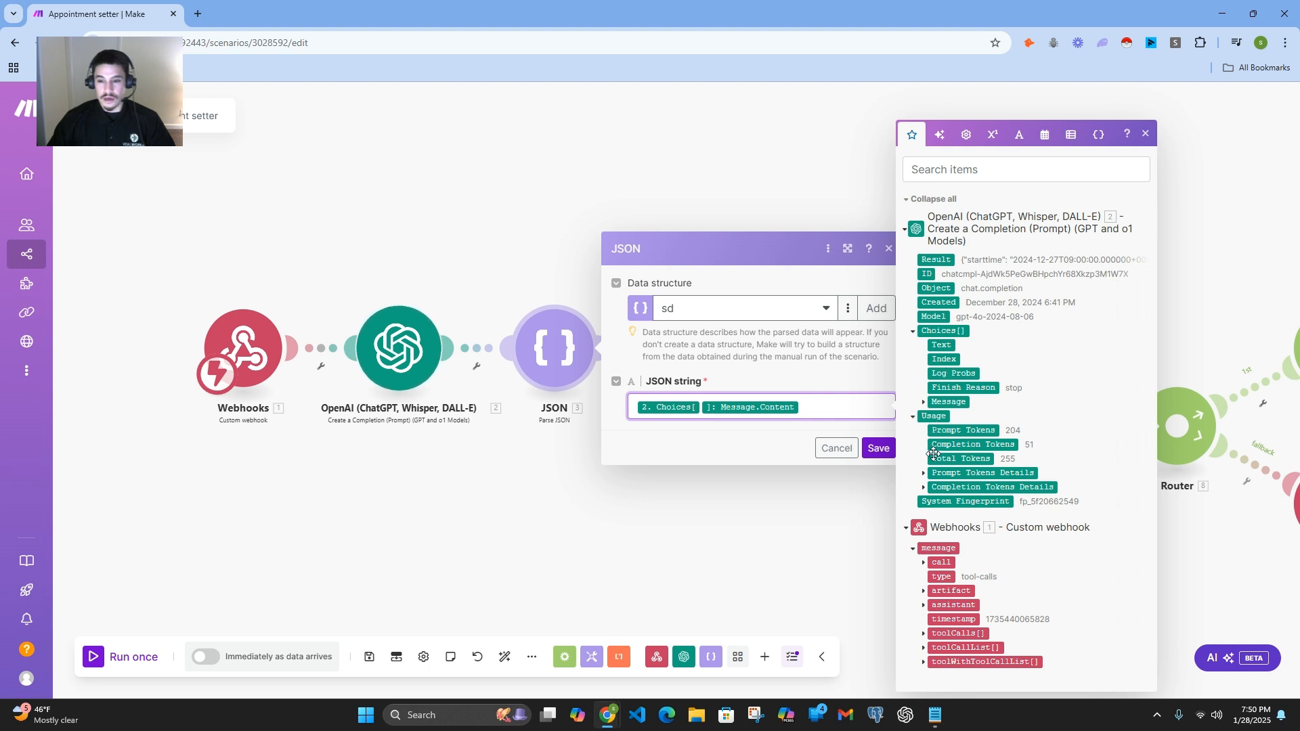
pyautogui.click(924, 402)
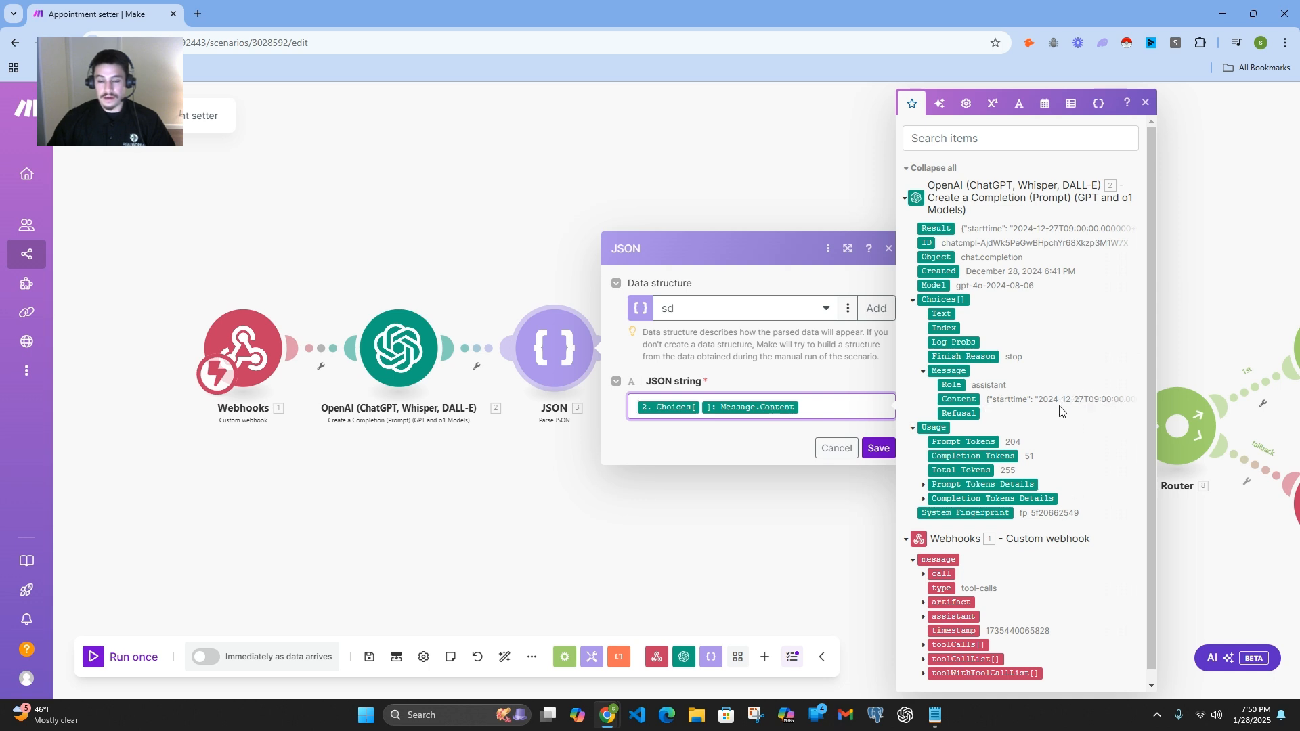
pyautogui.click(779, 374)
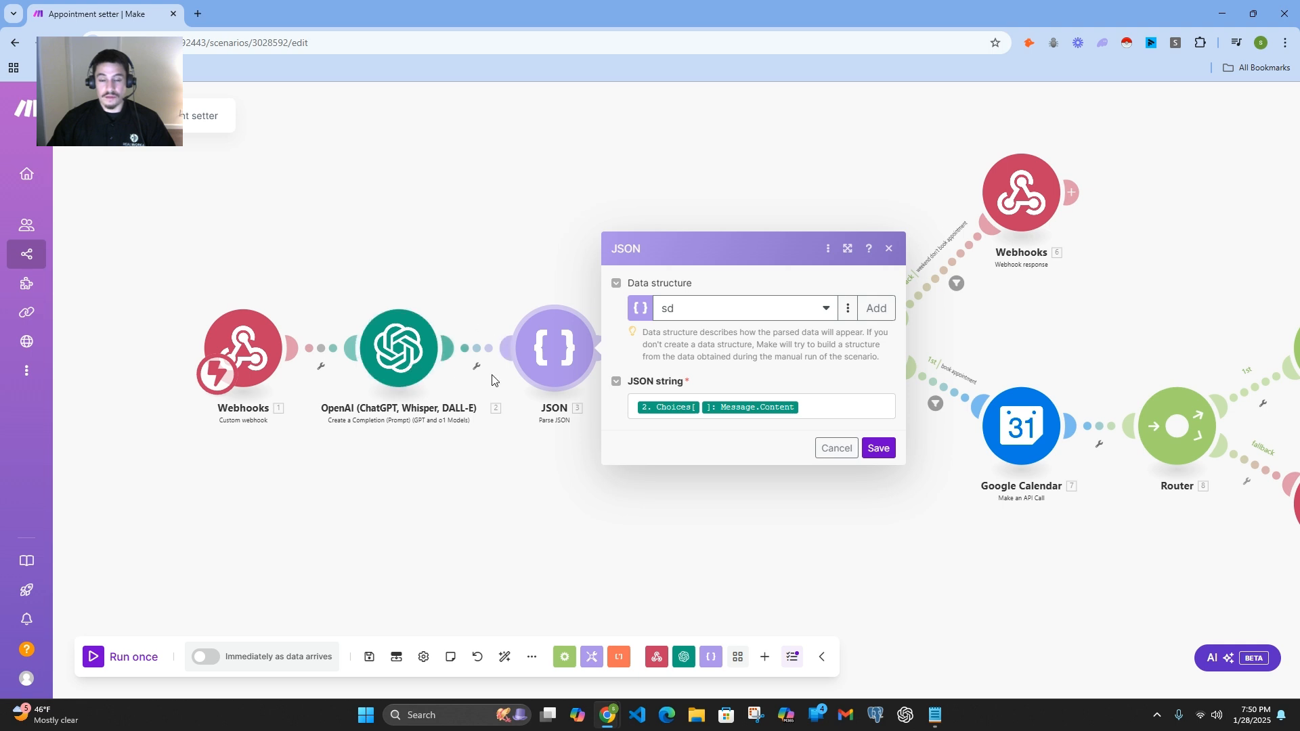
pyautogui.click(838, 448)
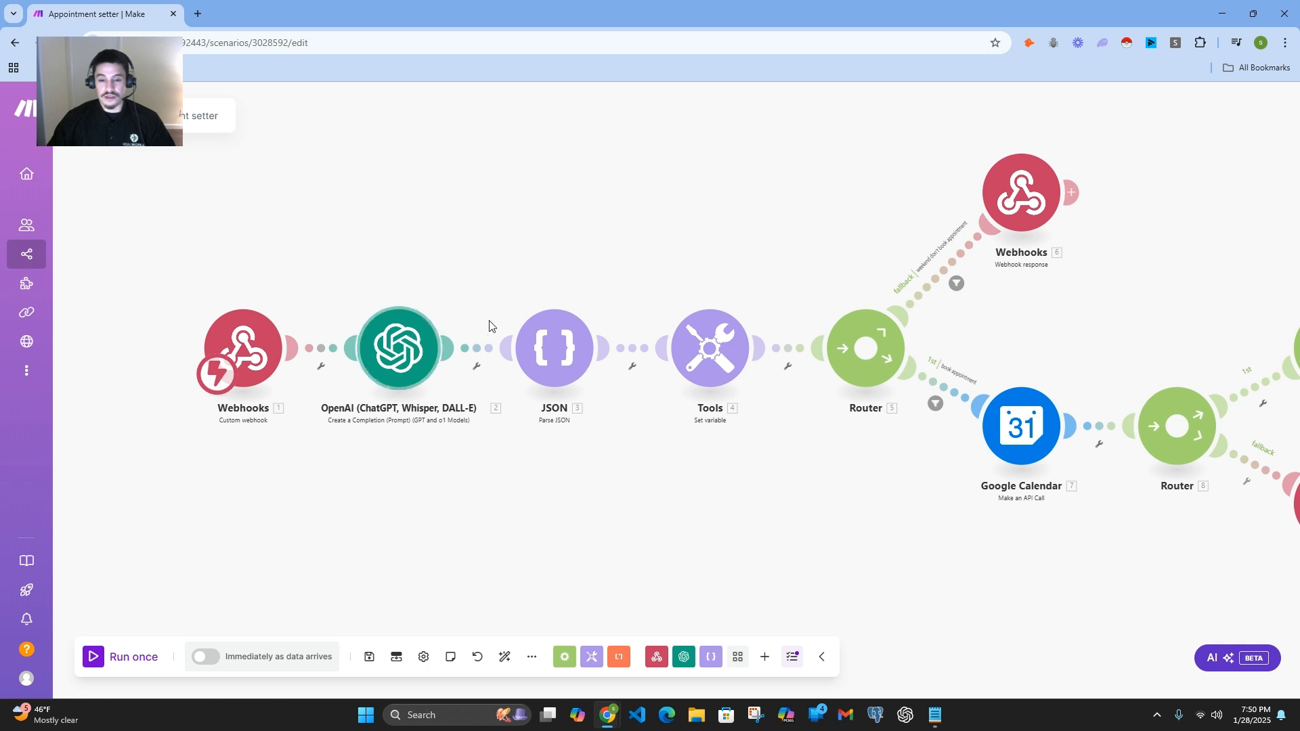
# Step: Open the Tools Set variable module and examine the day_of_week variable name and its formatDate value
pyautogui.click(727, 368)
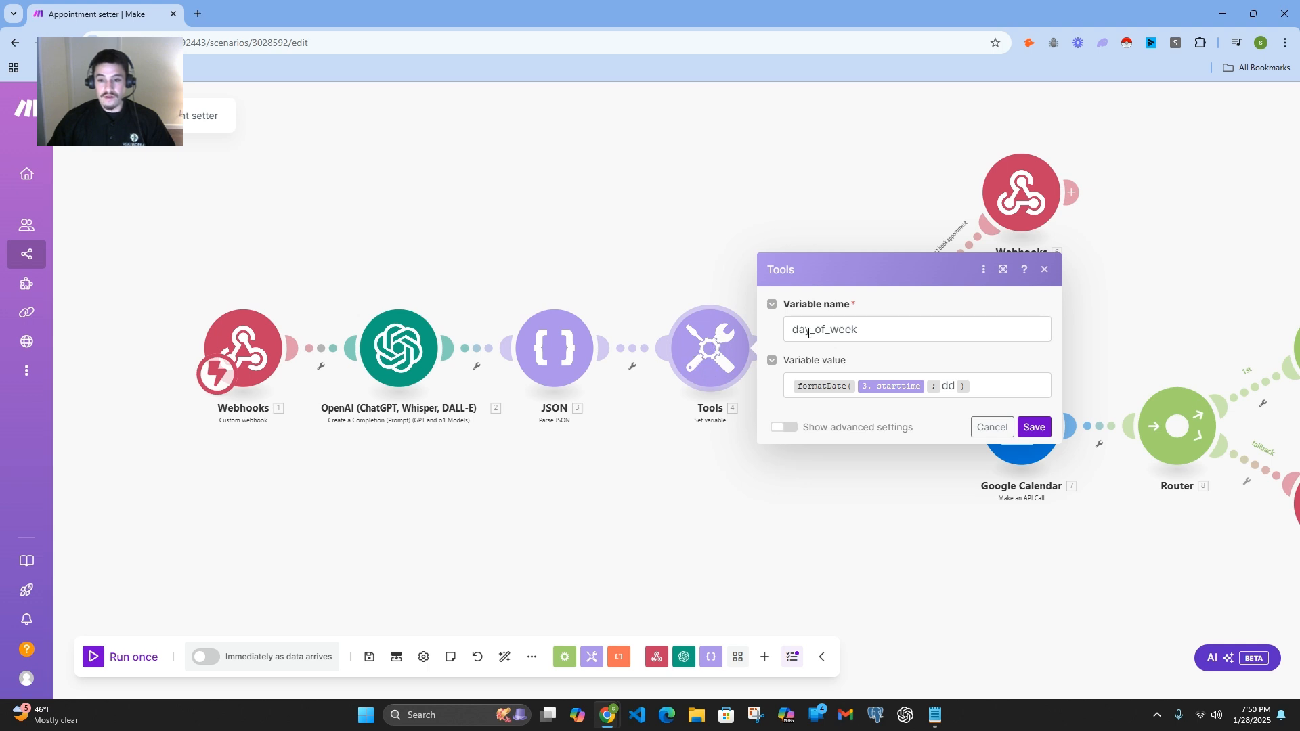
pyautogui.moveTo(789, 334); pyautogui.dragTo(859, 328)
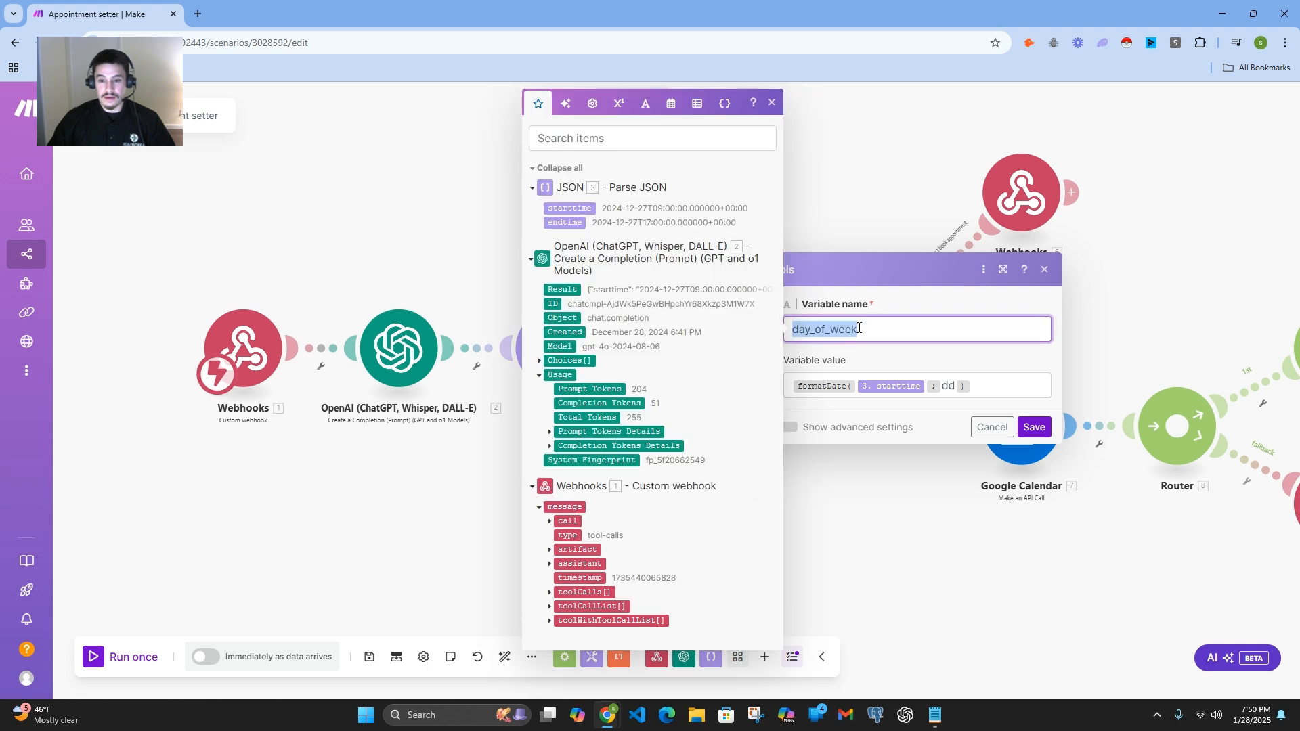
pyautogui.click(895, 356)
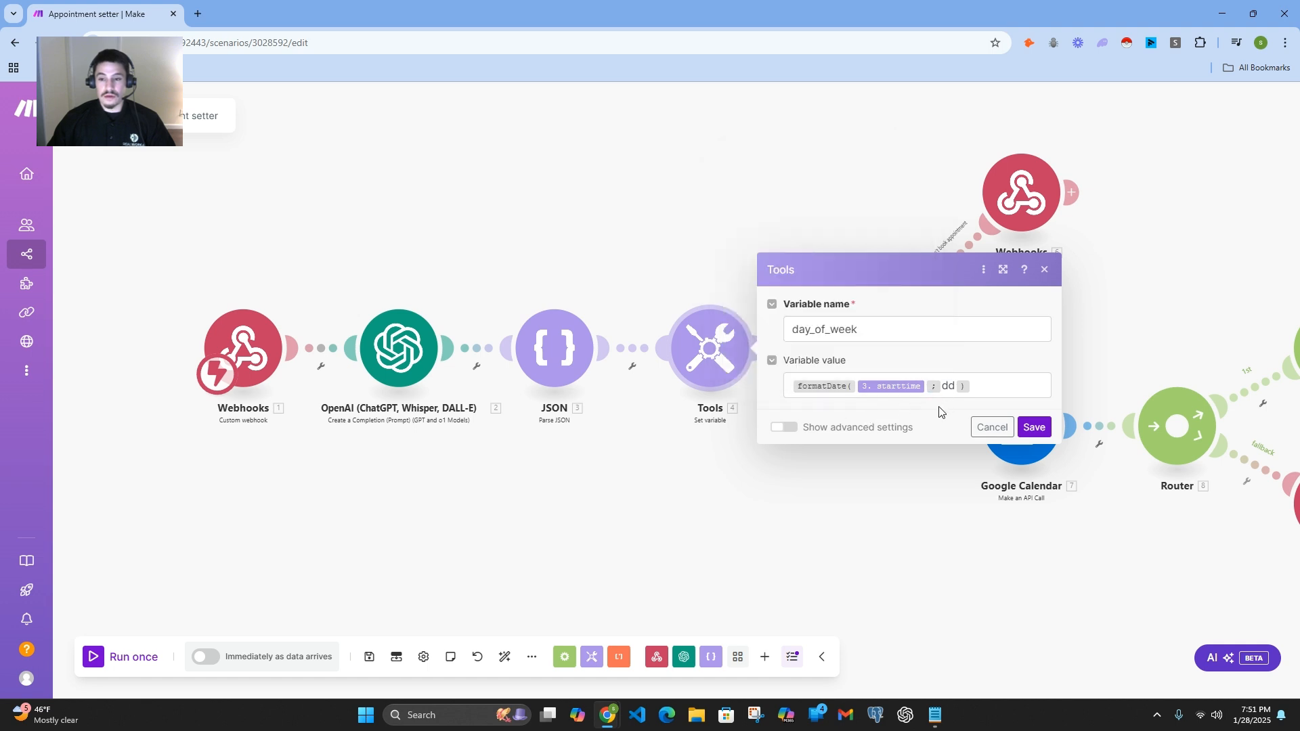
# Step: Close the Tools Set variable settings, reopen them to review the day_of_week name and formatDate value, and close them without saving
pyautogui.click(891, 508)
pyautogui.moveTo(823, 490); pyautogui.dragTo(575, 502)
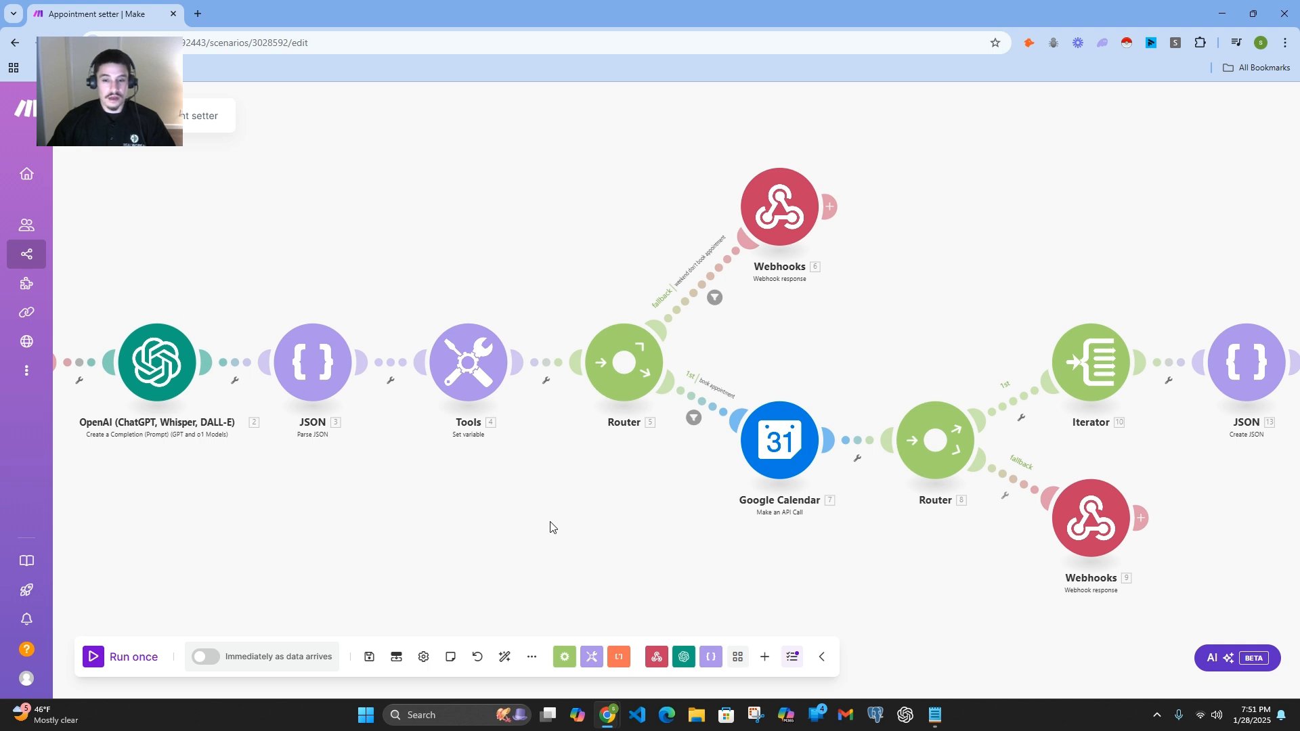
pyautogui.click(480, 383)
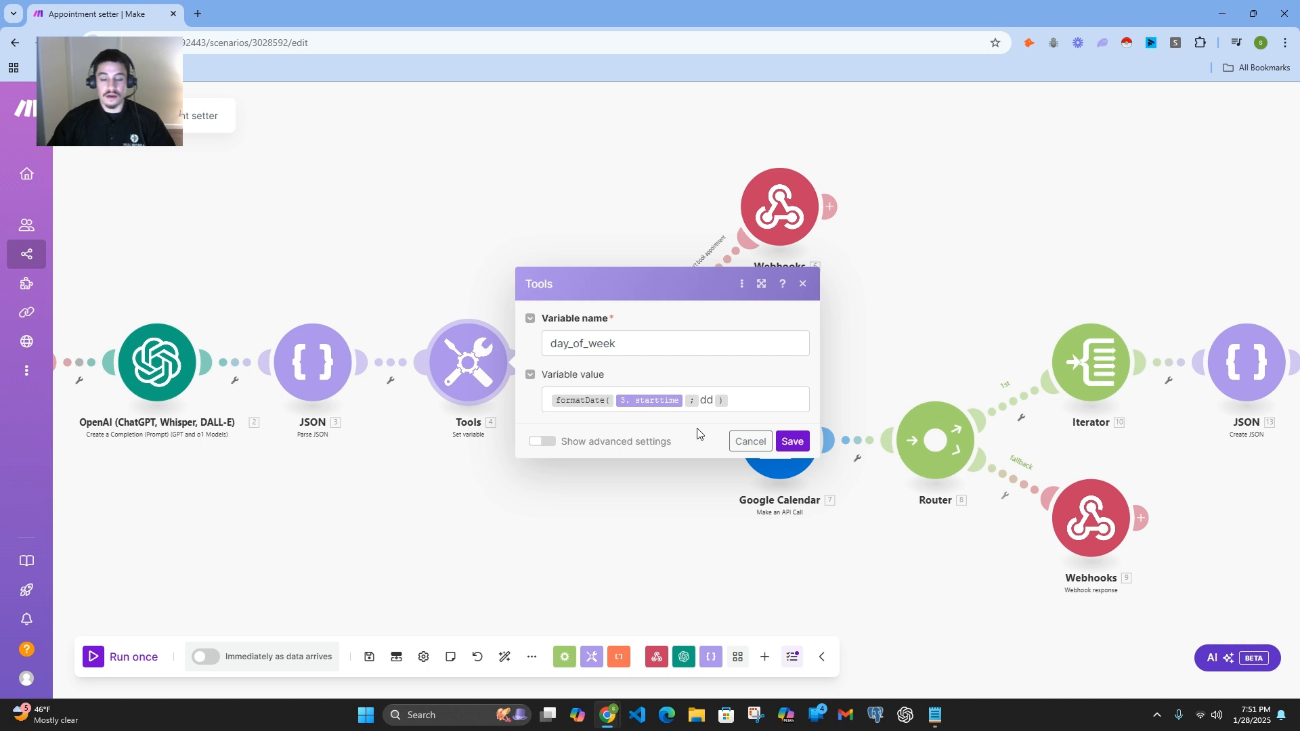
pyautogui.click(662, 523)
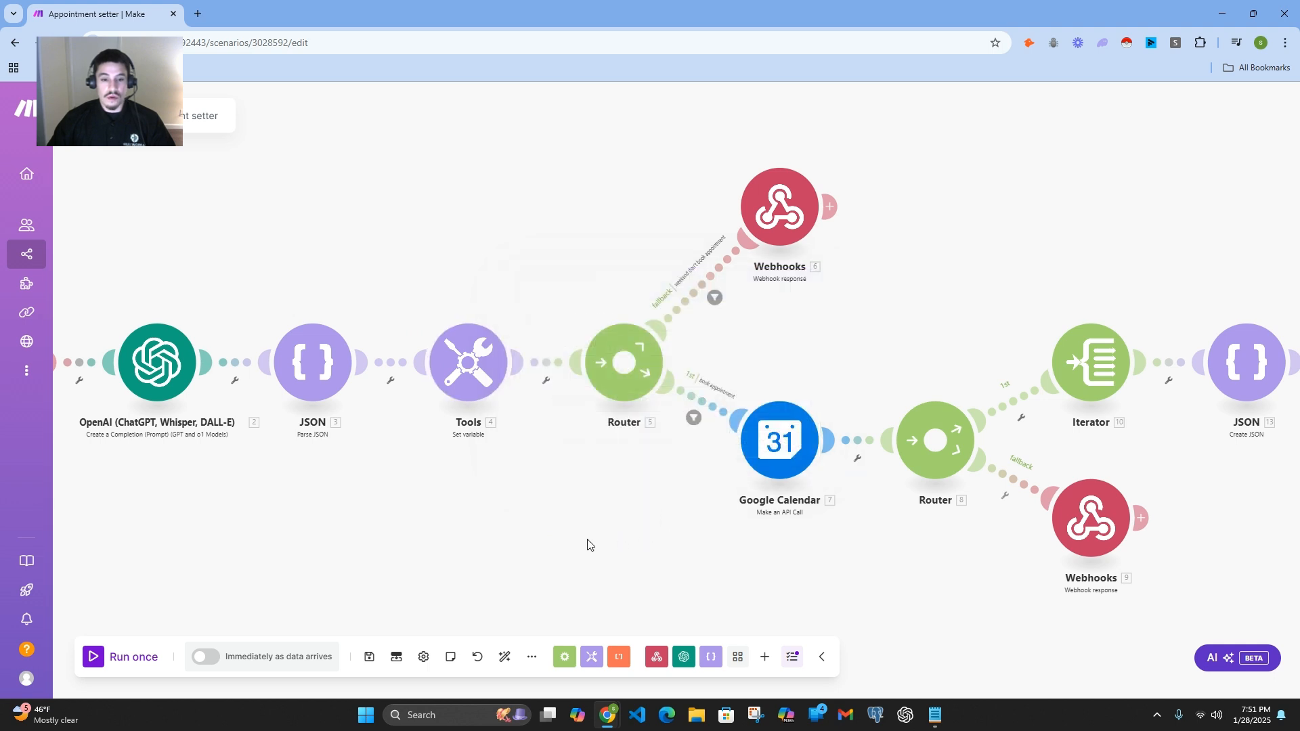
pyautogui.click(468, 366)
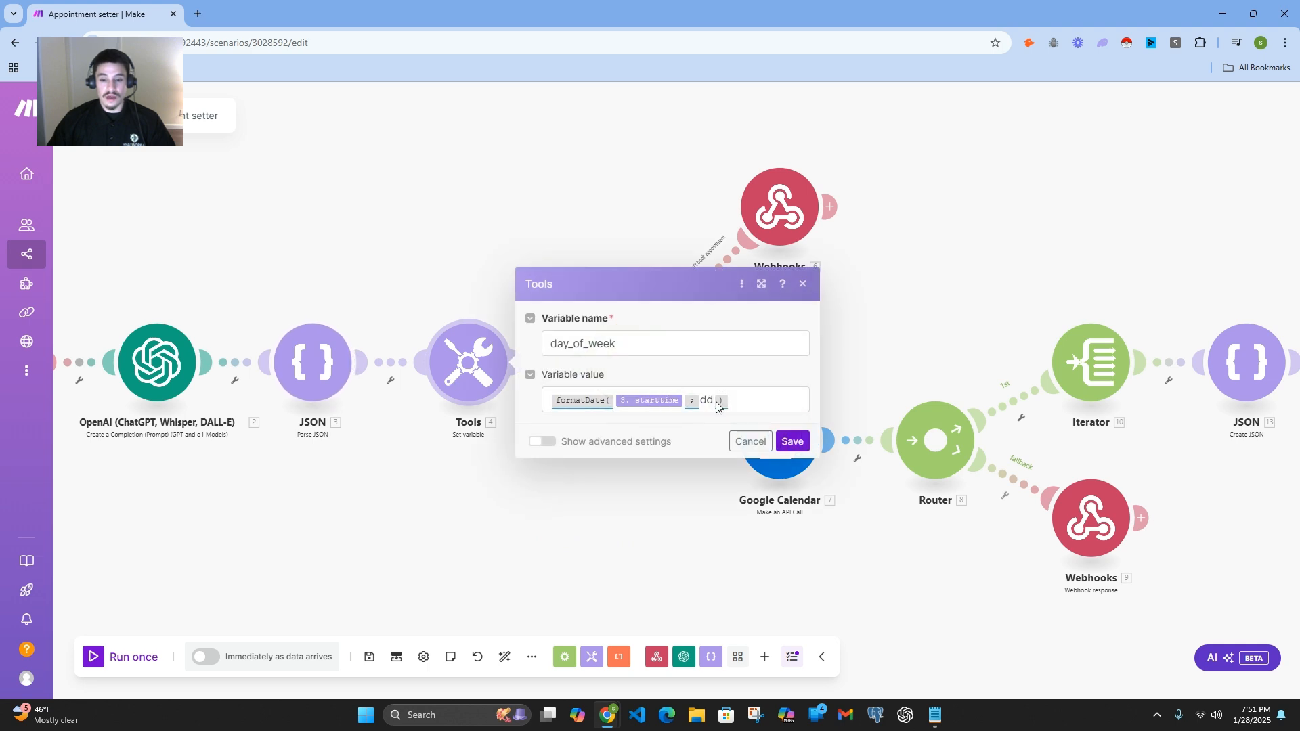
pyautogui.click(627, 494)
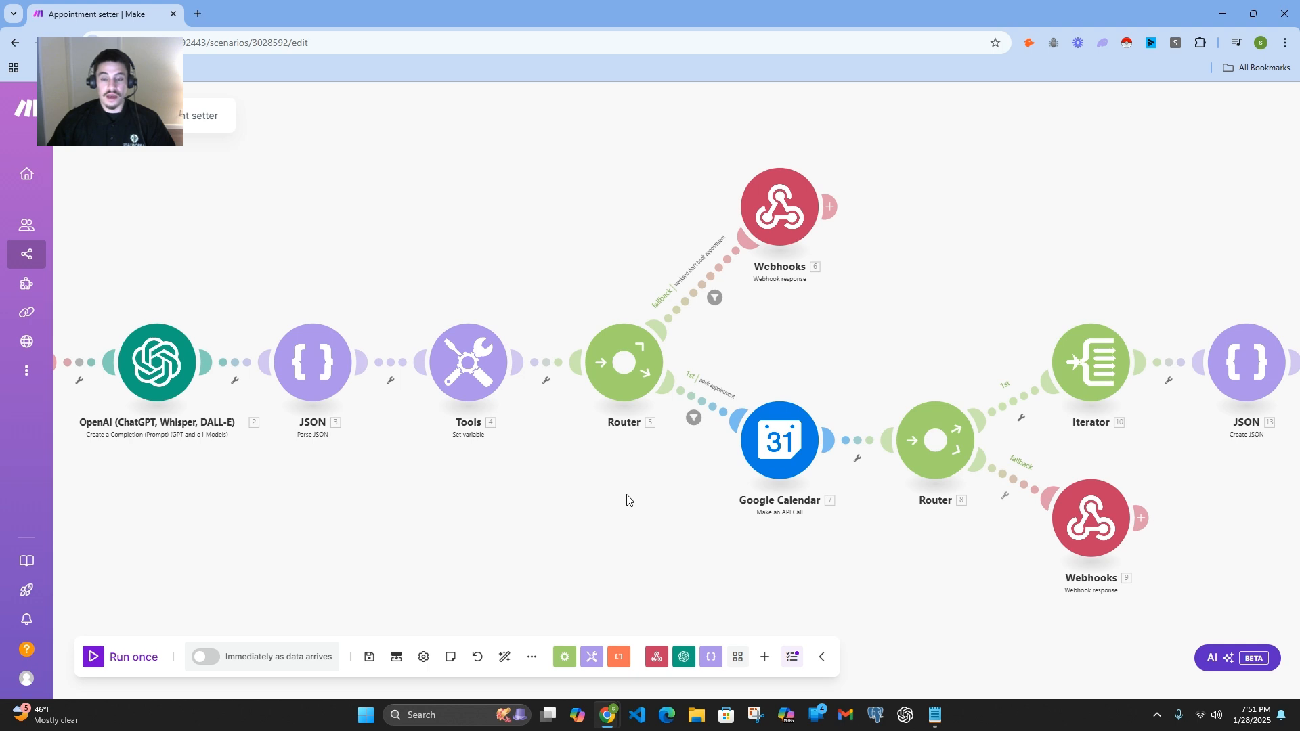
pyautogui.click(469, 366)
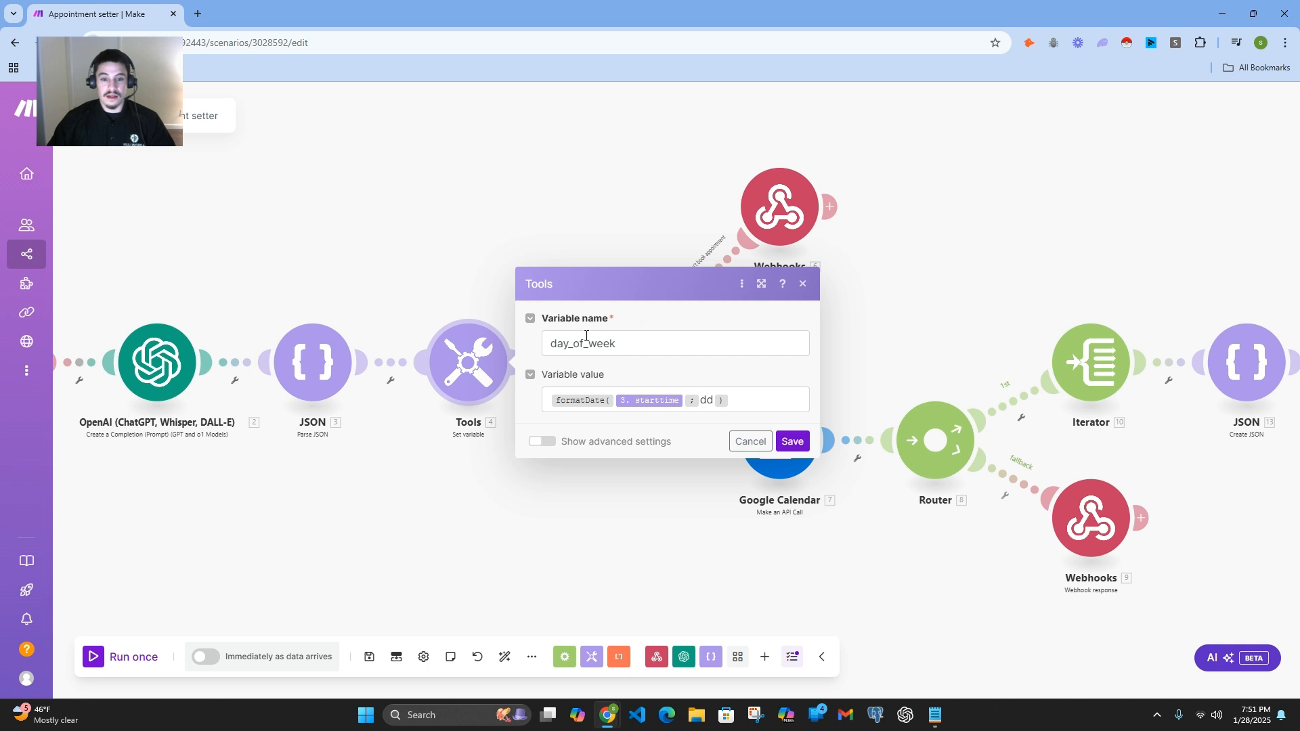
pyautogui.click(564, 527)
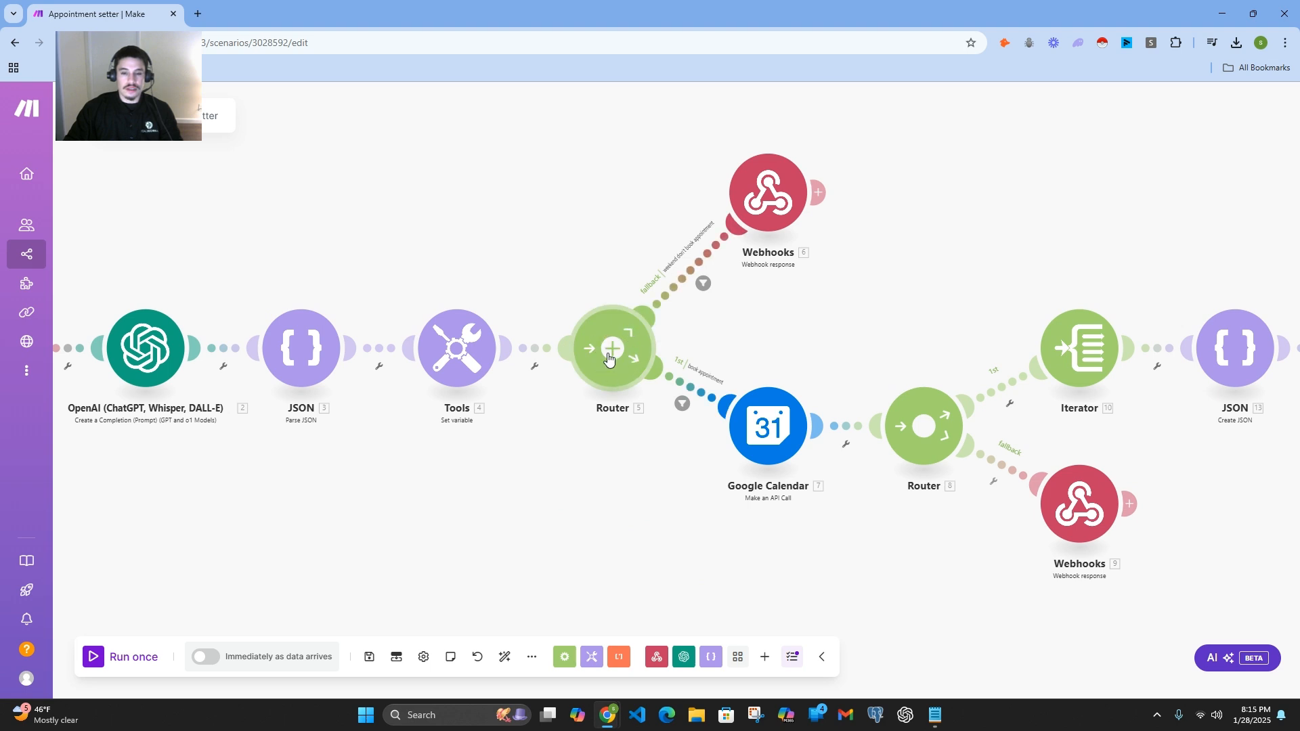
# Step: Add a new route to the router after the Tools module and place a Flow Control Router on it
pyautogui.doubleClick(508, 541)
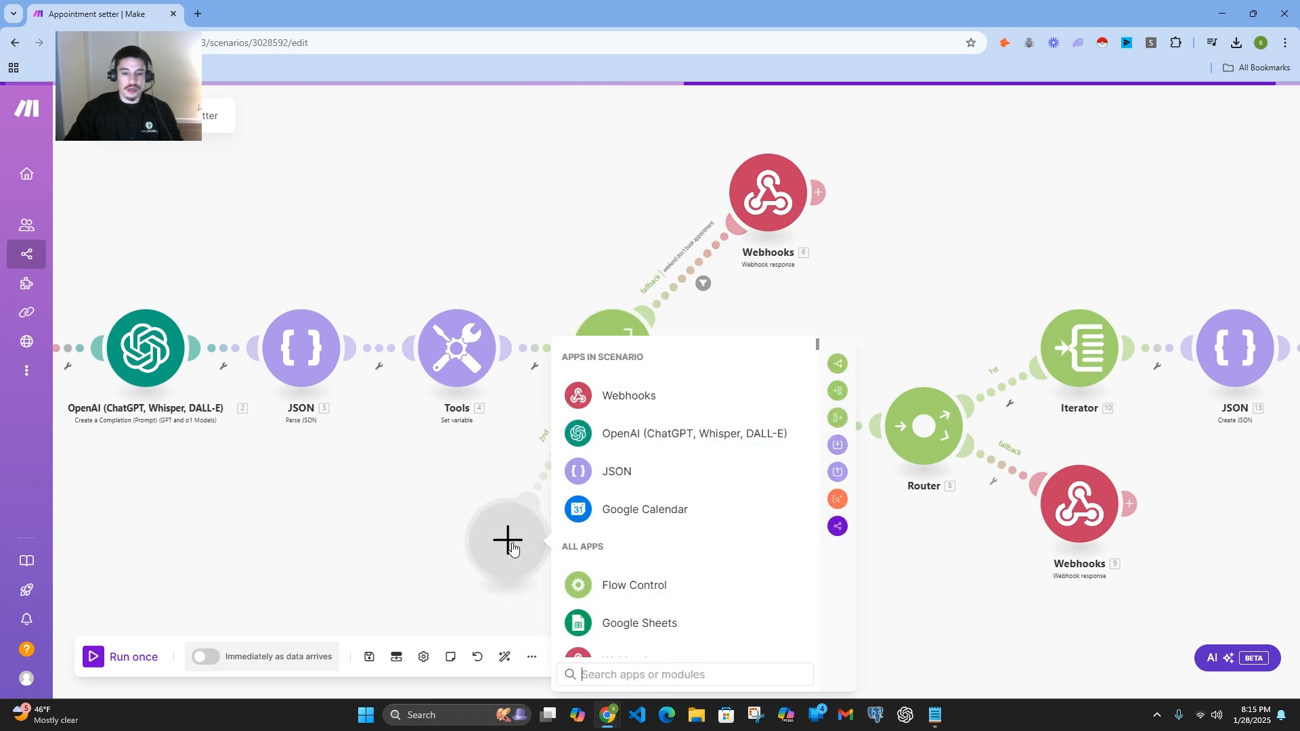
pyautogui.click(624, 583)
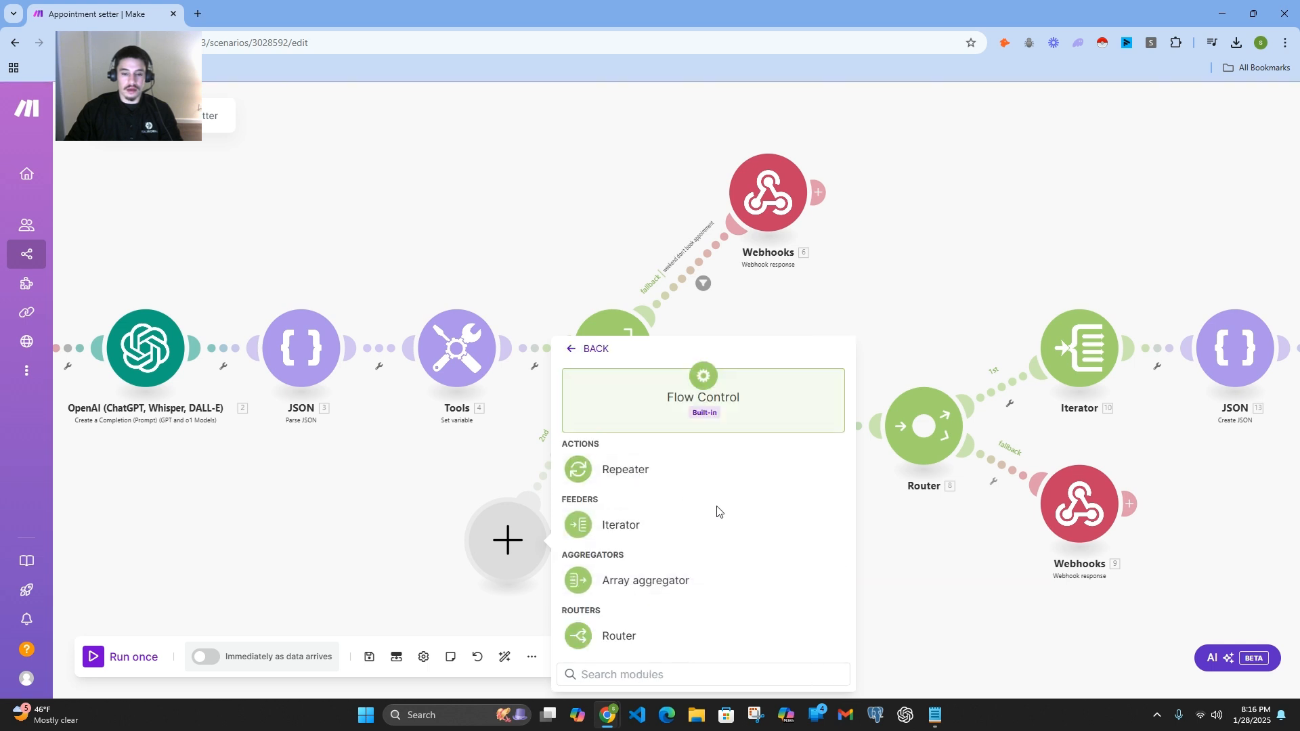
pyautogui.click(644, 631)
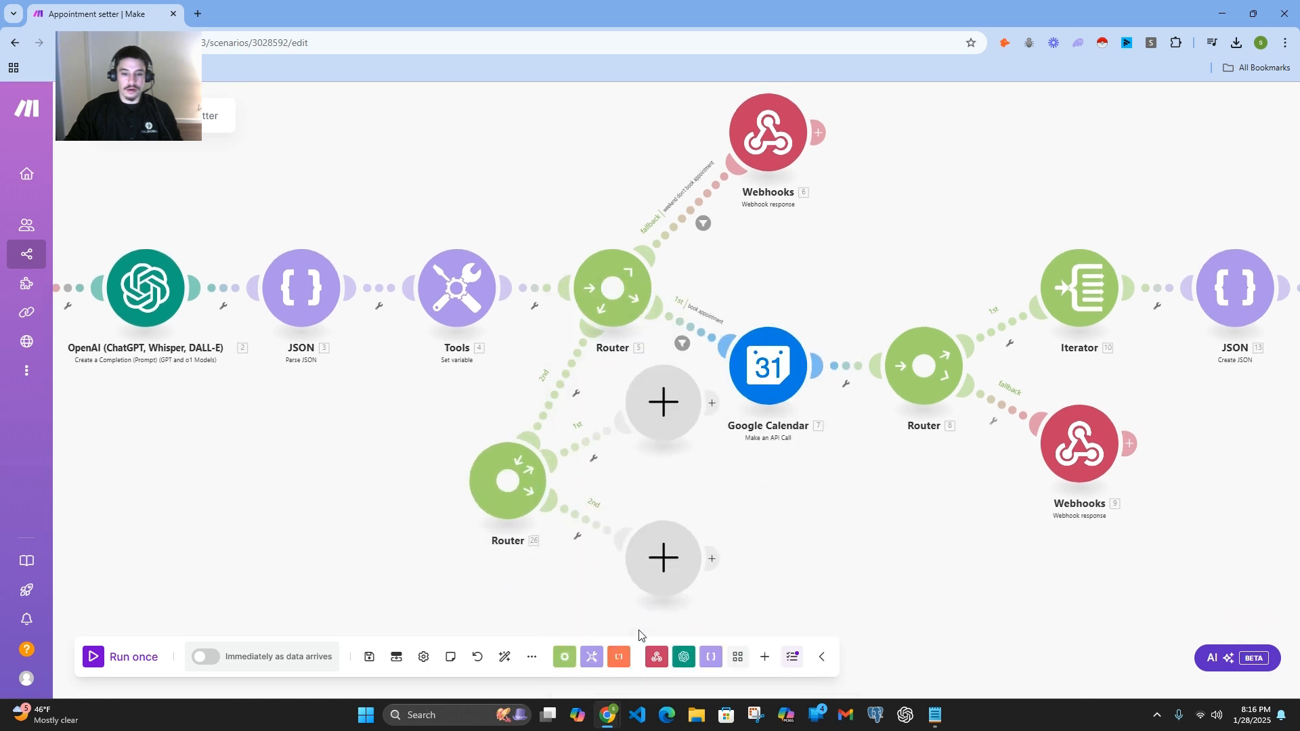
# Step: Delete the newly added Router and the two empty modules attached to it
pyautogui.click(517, 490)
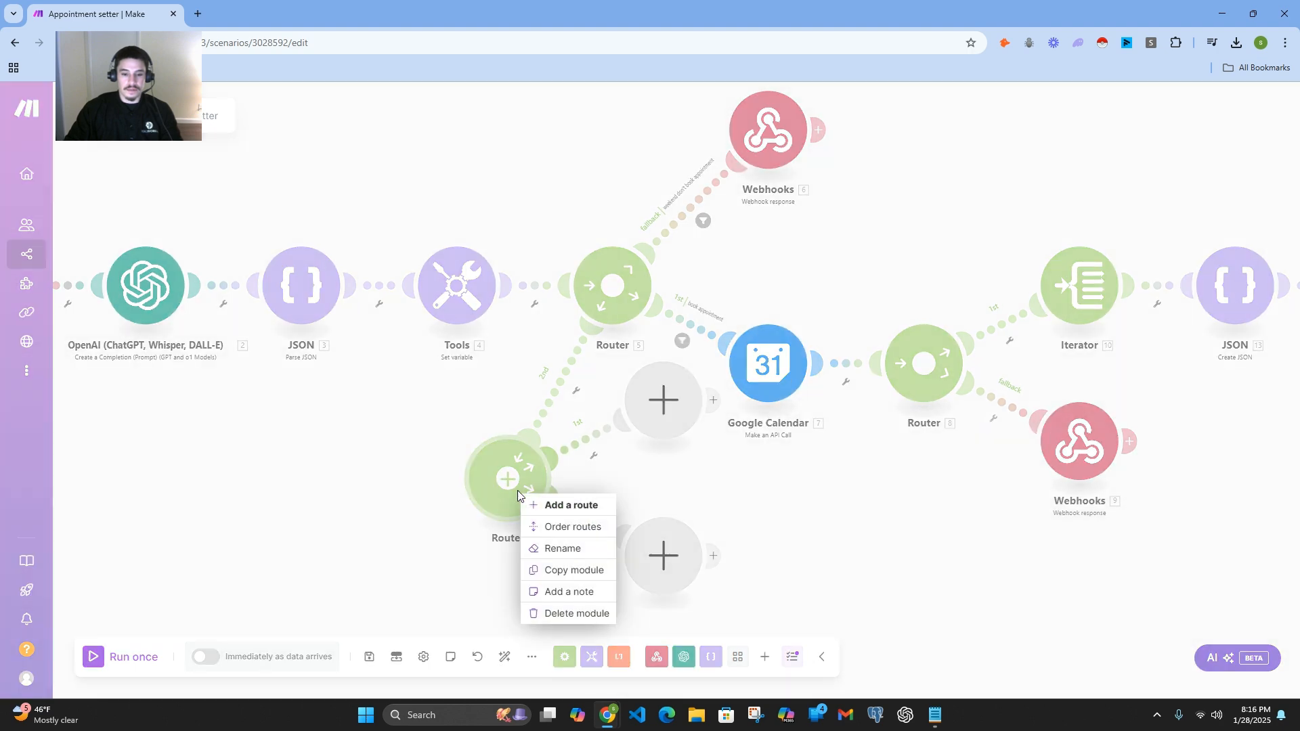
pyautogui.click(577, 614)
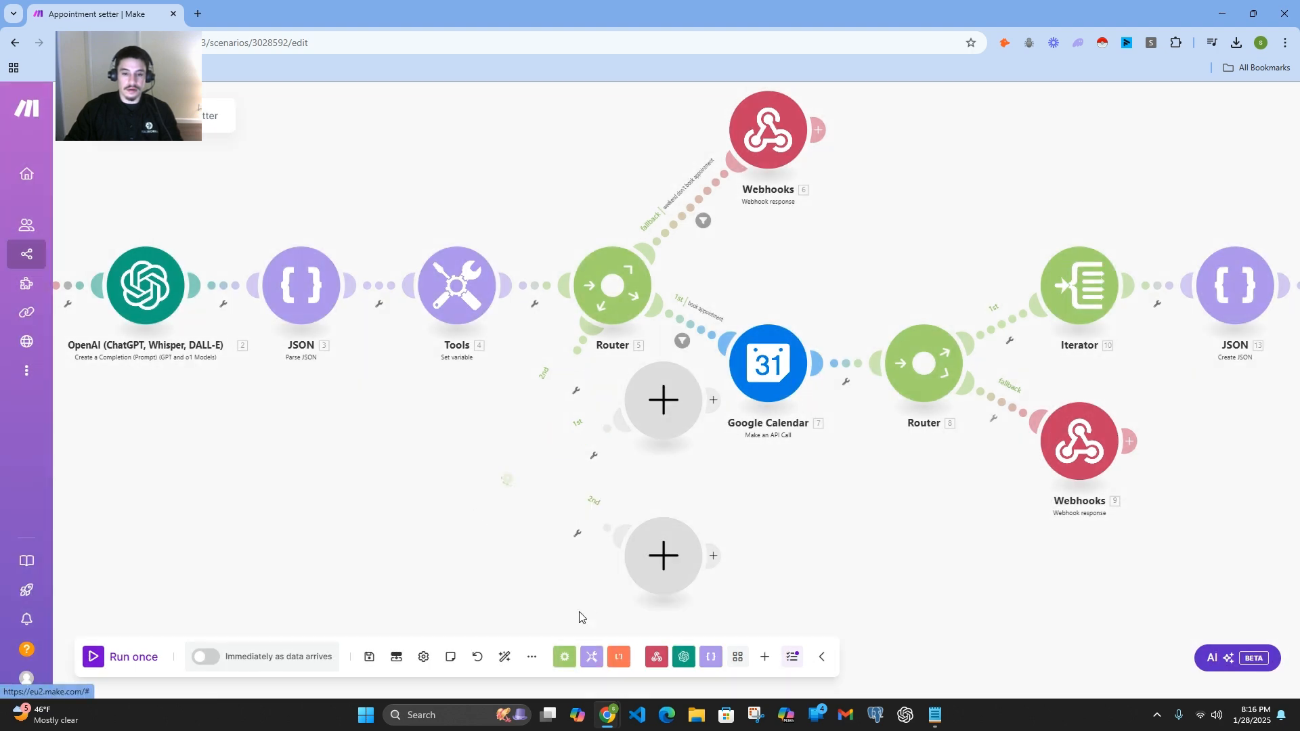
pyautogui.click(653, 425)
pyautogui.click(687, 456)
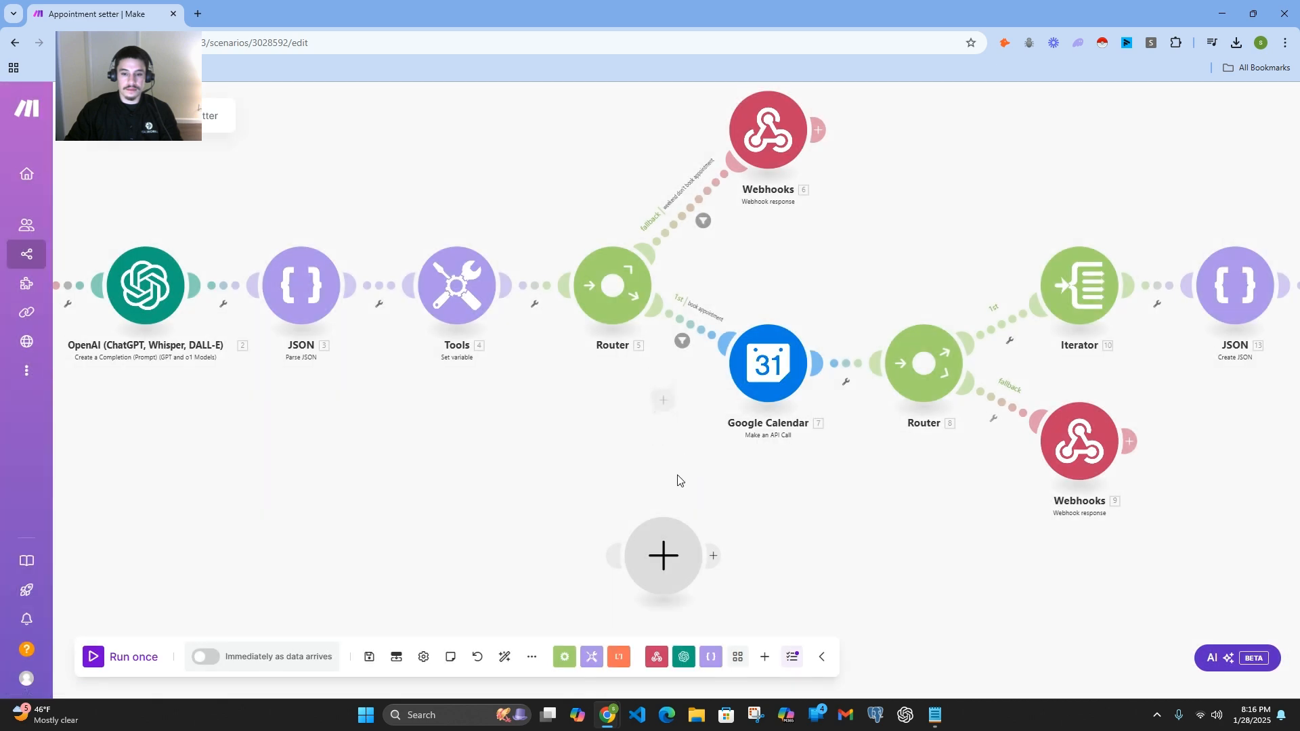
pyautogui.click(656, 552)
pyautogui.click(673, 588)
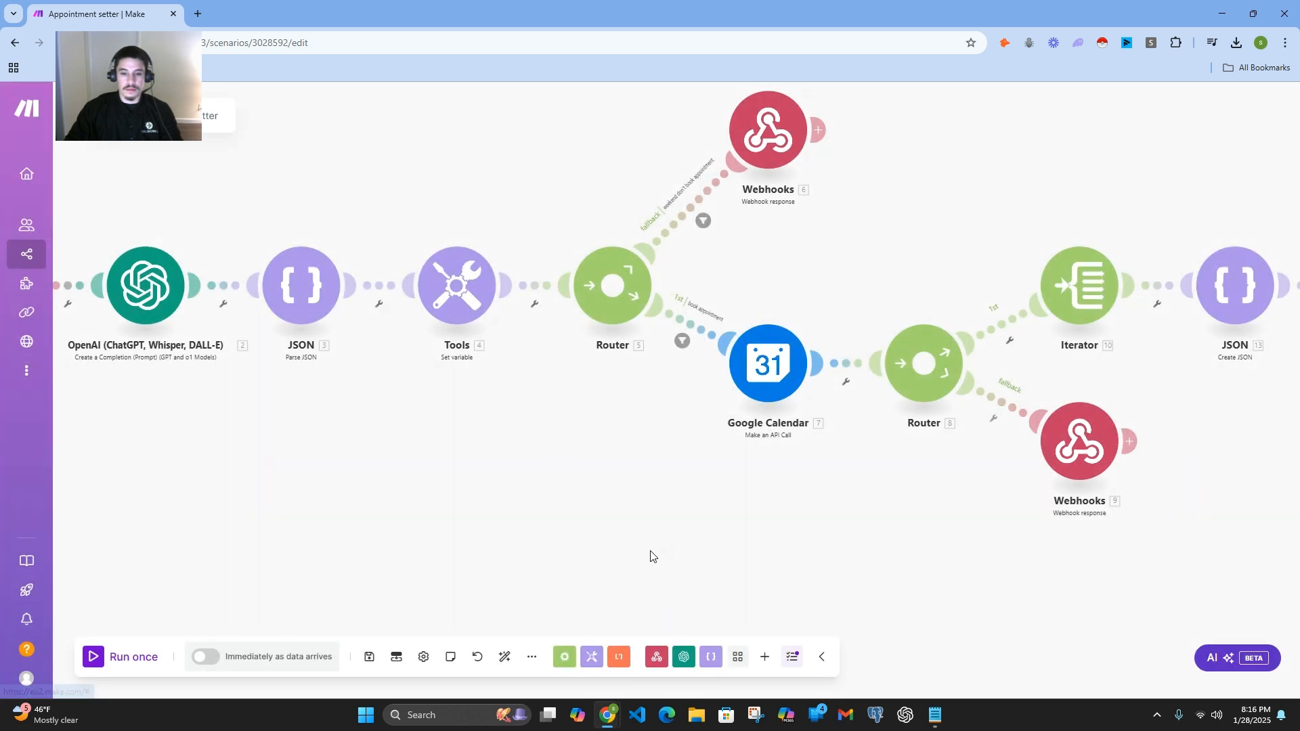
# Step: Open the "weekend don't book appointment" filter, examine its fallback setting and day_of_week conditions, and close it without saving
pyautogui.scroll(-2, 653, 549)
pyautogui.moveTo(632, 486); pyautogui.dragTo(540, 571)
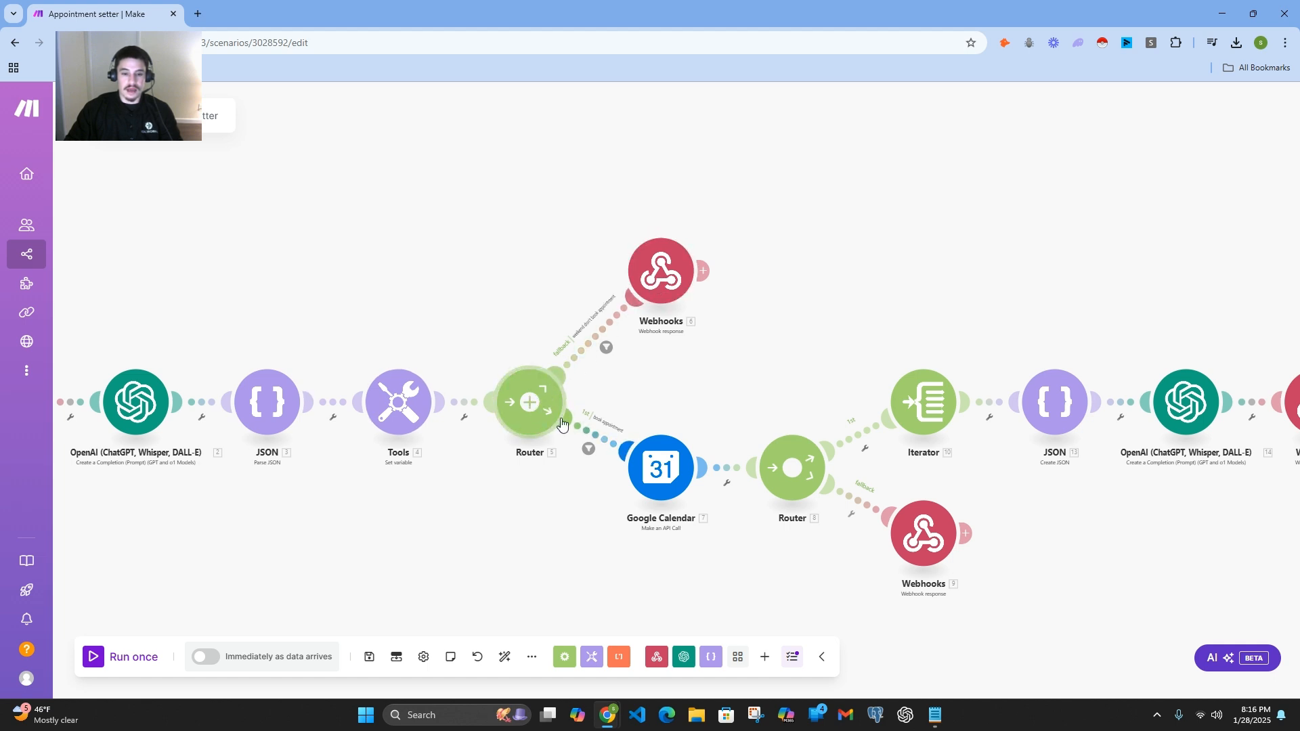
pyautogui.click(607, 352)
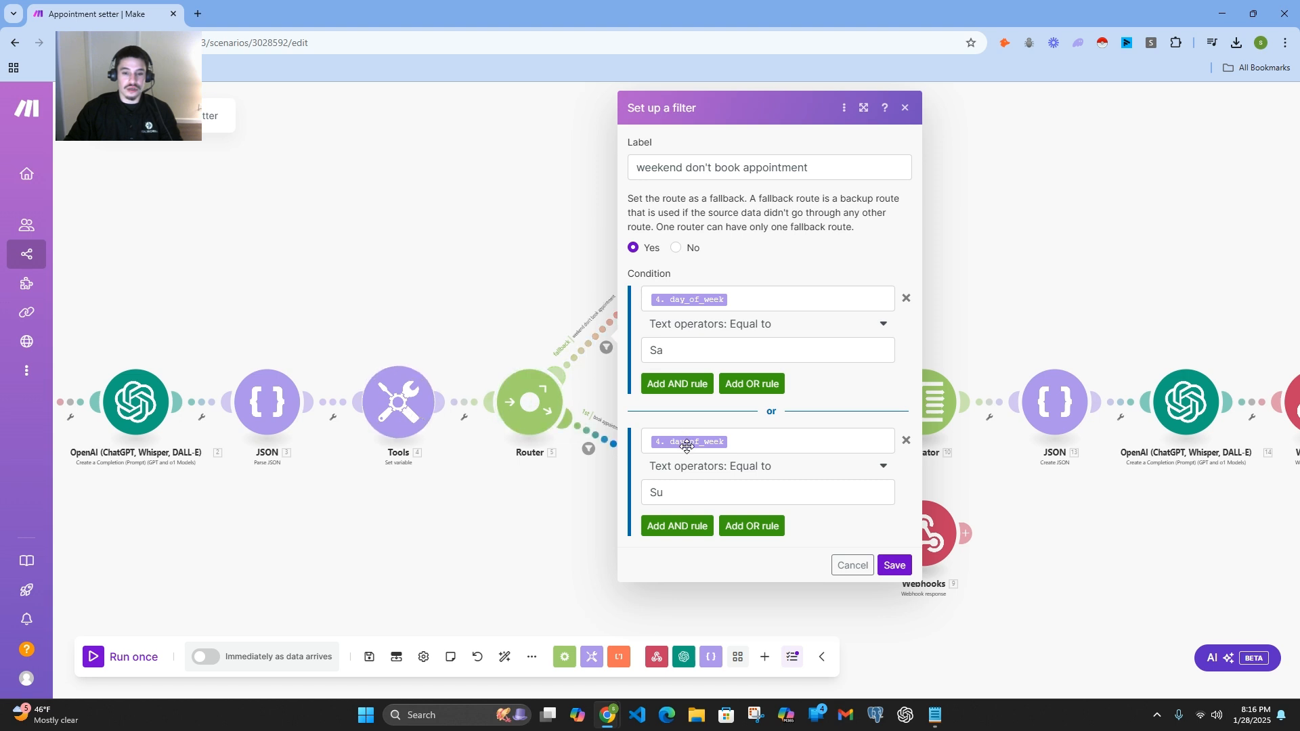
pyautogui.moveTo(686, 441)
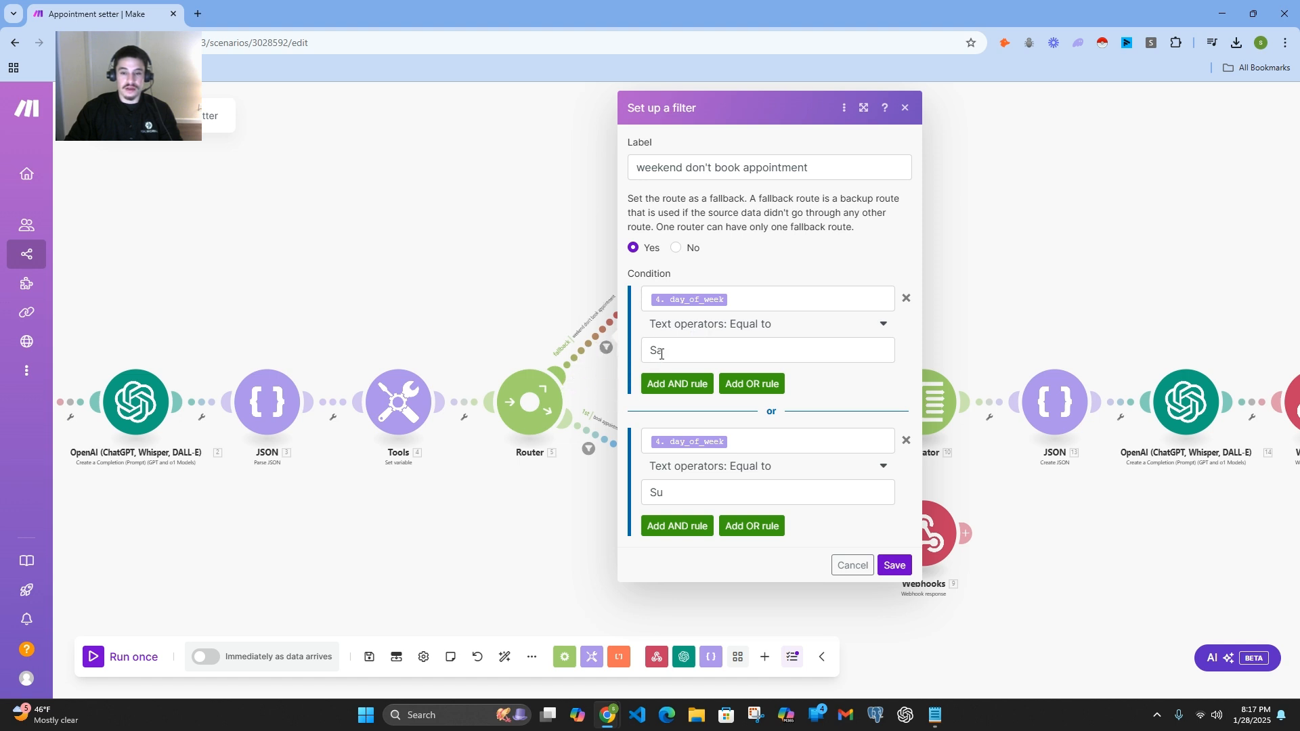
pyautogui.click(574, 504)
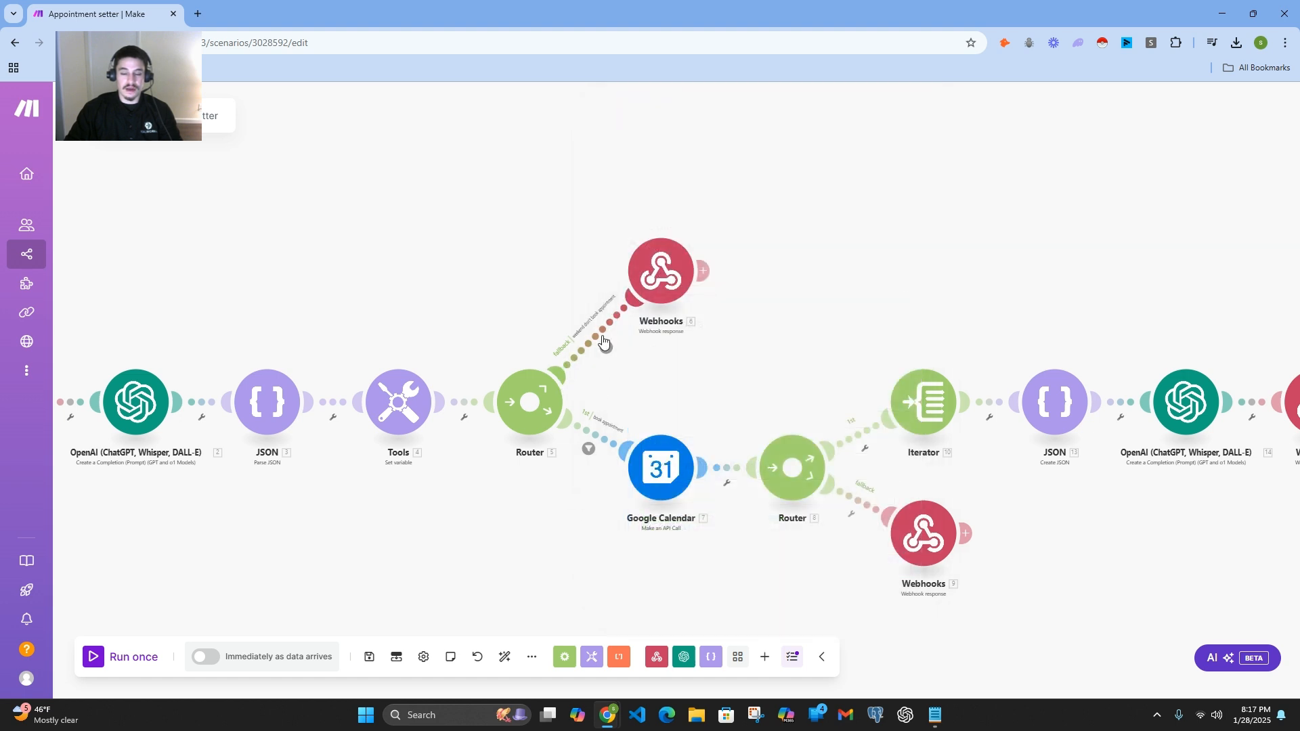
# Step: Open the webhook response on the weekend route, examine the toolCallId mapping and result text in its body, and close it without saving
pyautogui.click(659, 293)
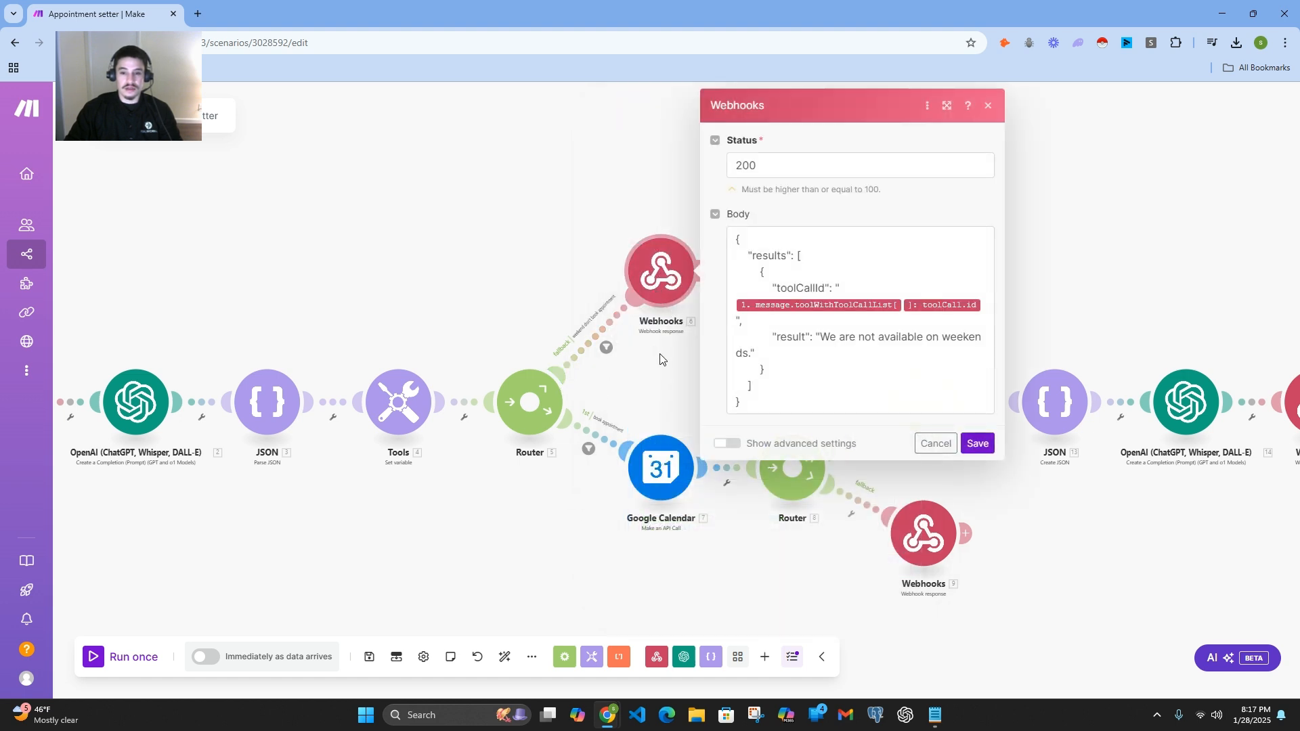
pyautogui.click(822, 308)
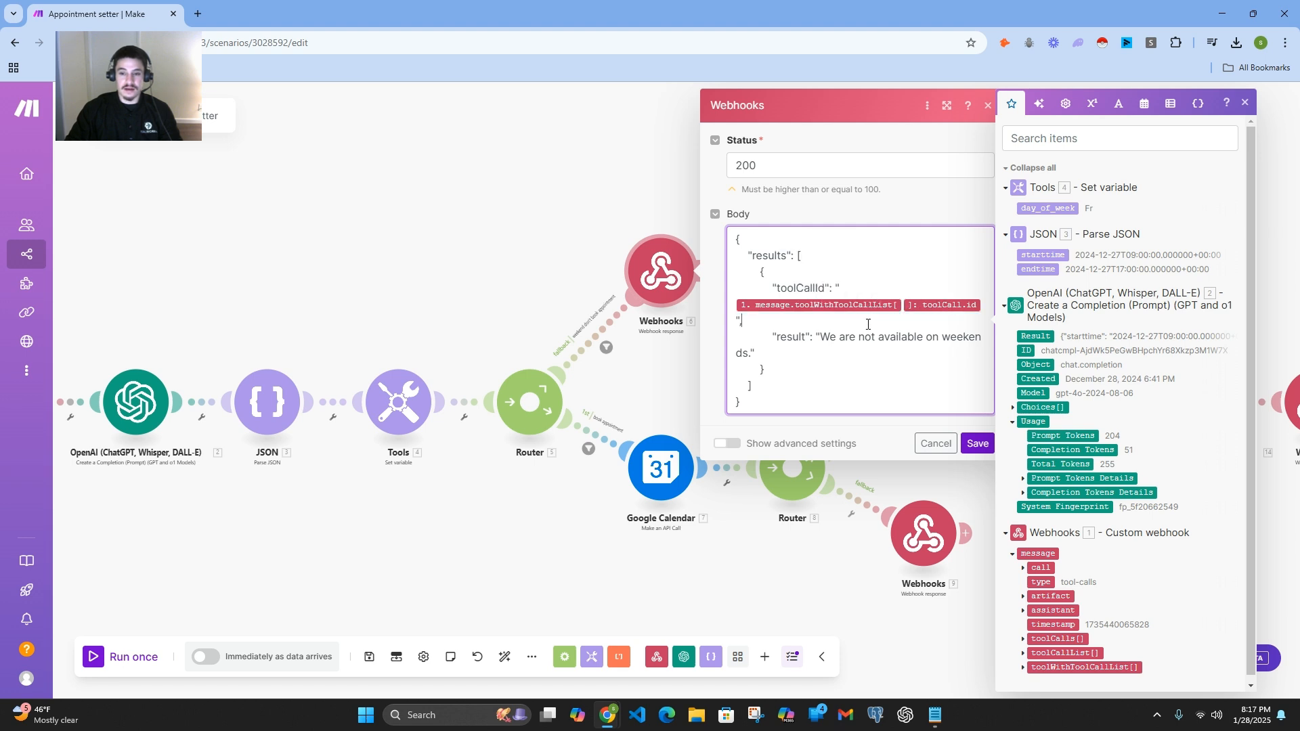
pyautogui.click(1245, 103)
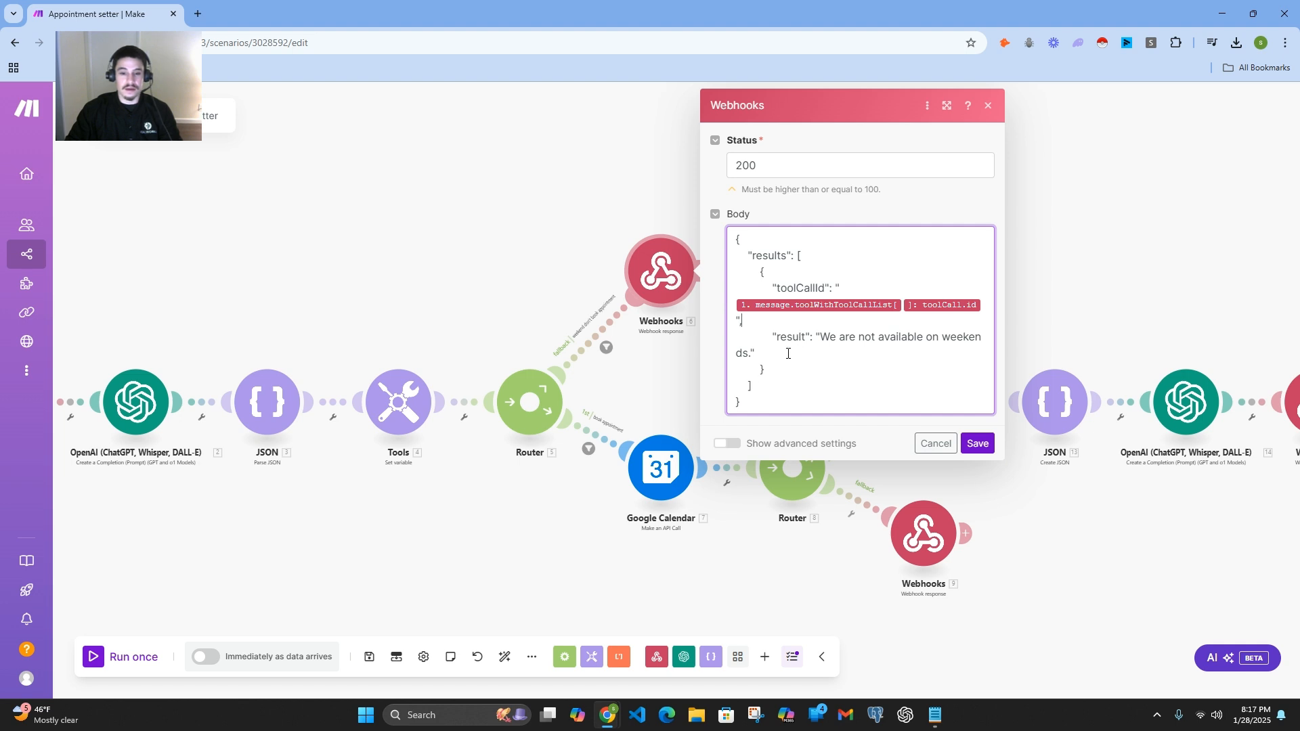
pyautogui.click(576, 529)
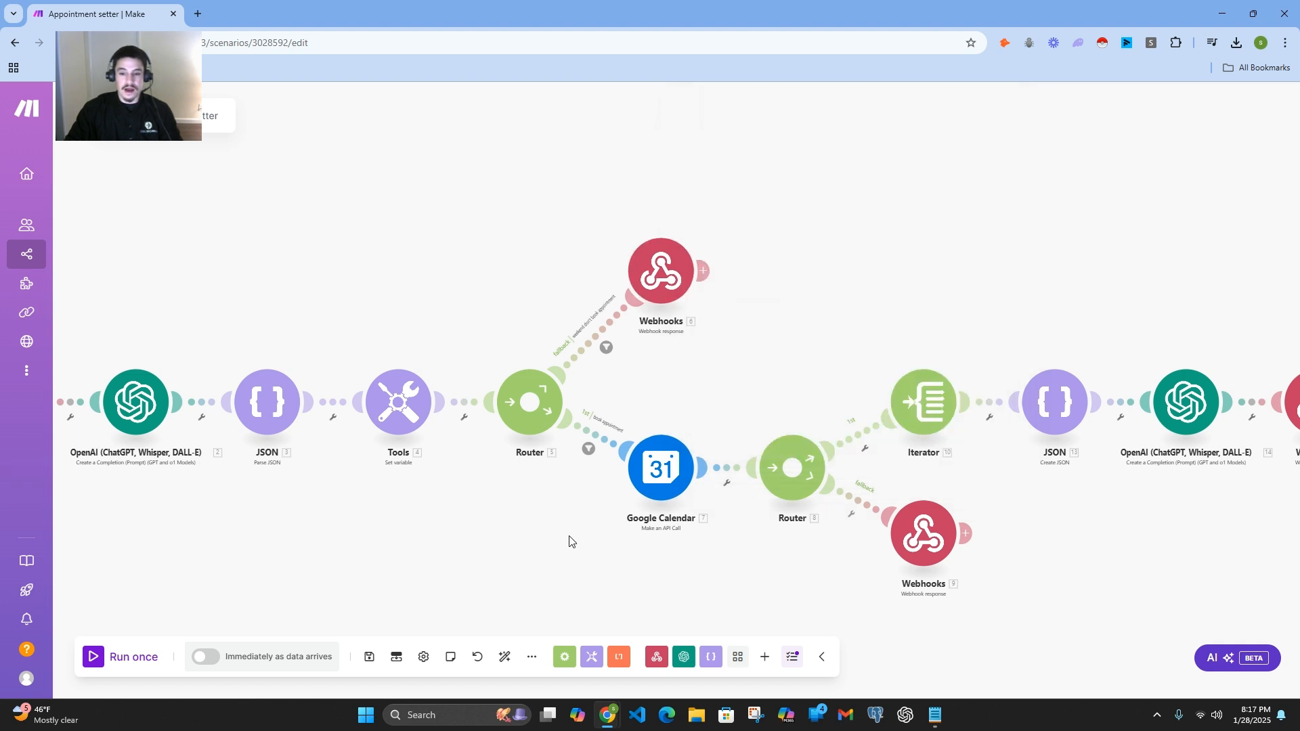
# Step: Open the "book appointment" filter, examine its two day_of_week conditions, and close it without saving
pyautogui.moveTo(569, 542); pyautogui.dragTo(575, 452)
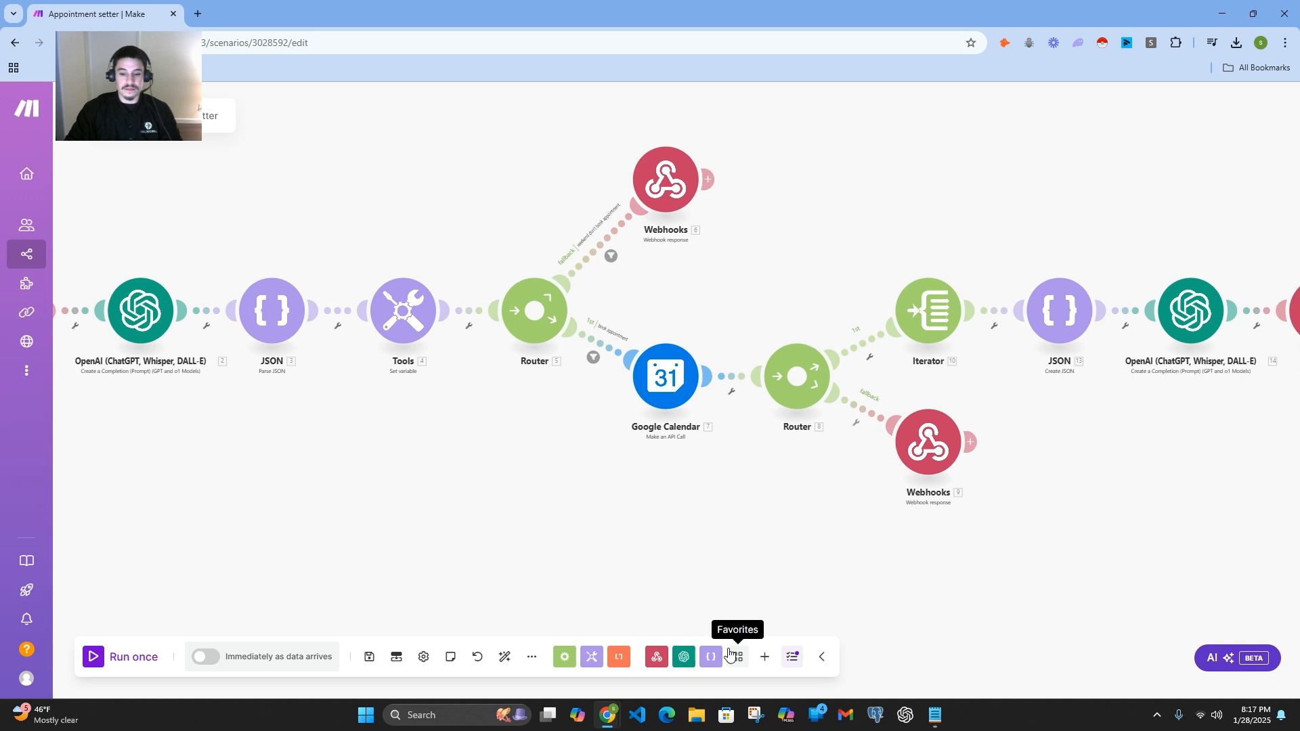
pyautogui.click(593, 358)
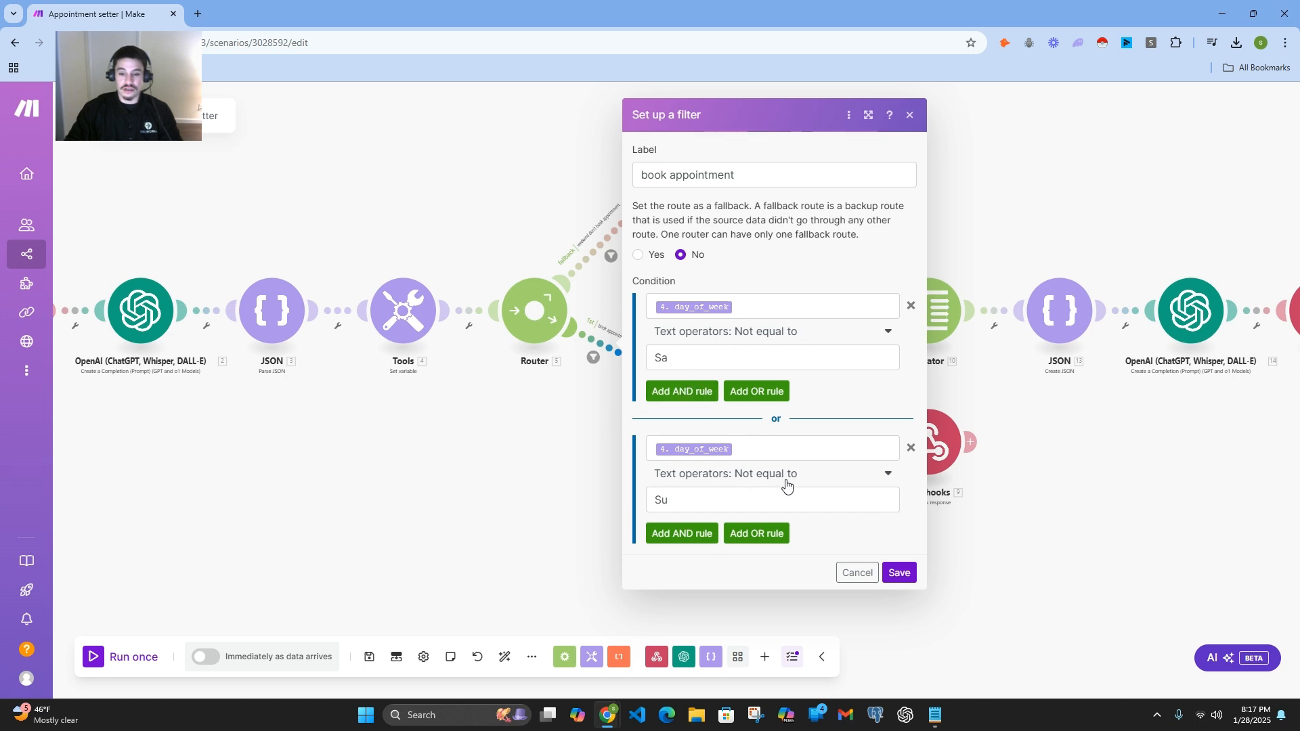
pyautogui.click(680, 500)
pyautogui.click(554, 485)
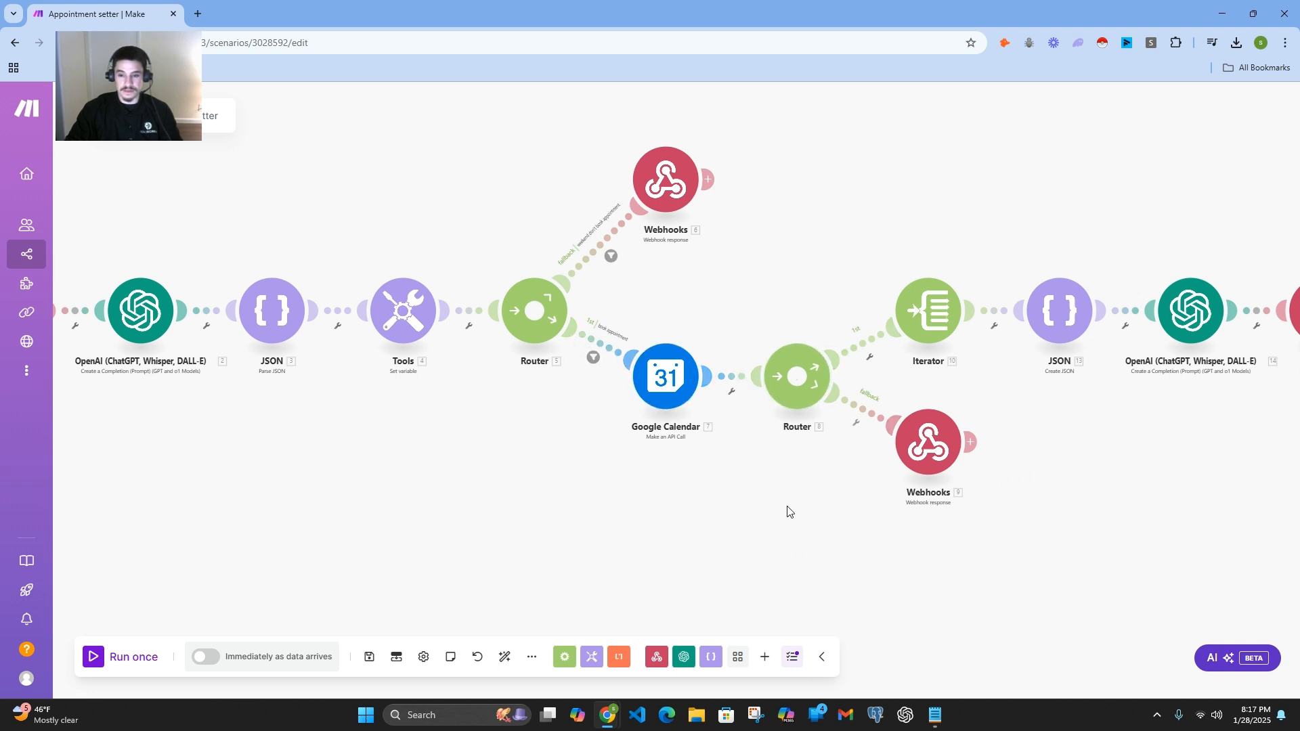
# Step: Open the Google Calendar Make an API Call module and examine its connection and URL path
pyautogui.moveTo(787, 512); pyautogui.dragTo(716, 501)
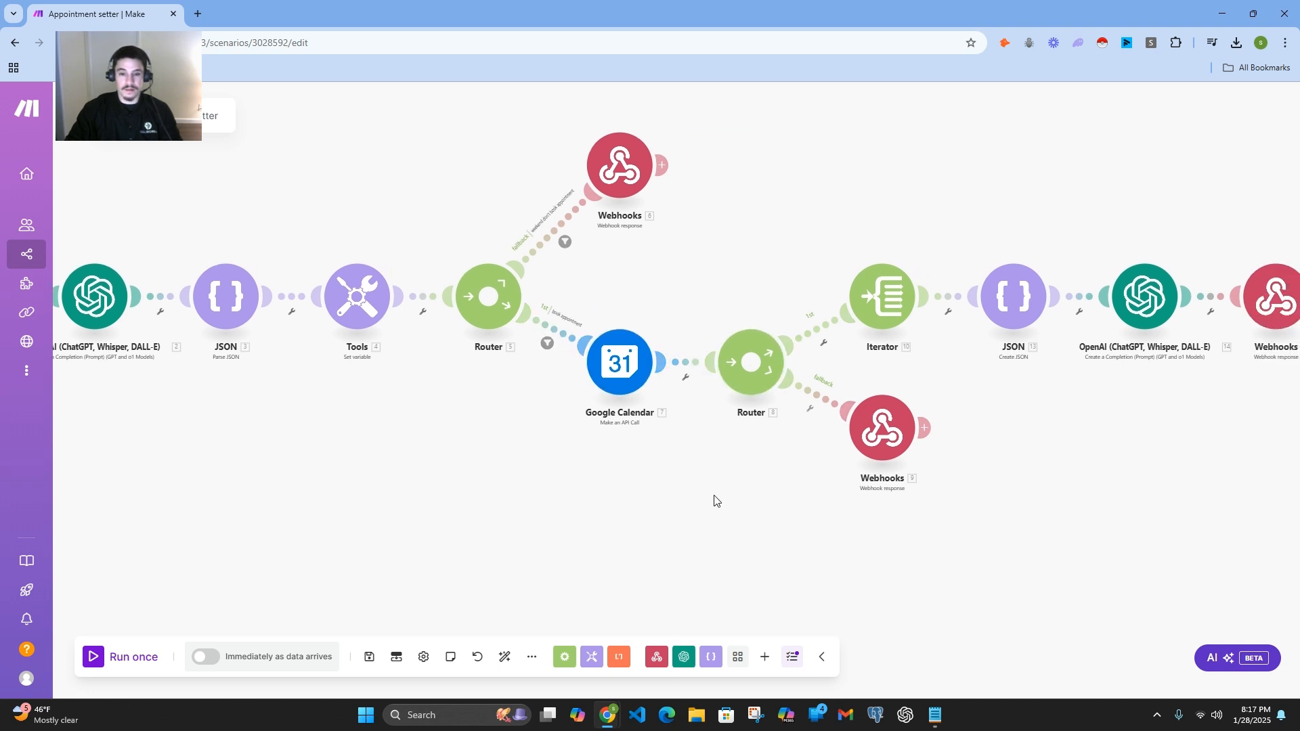
pyautogui.click(620, 365)
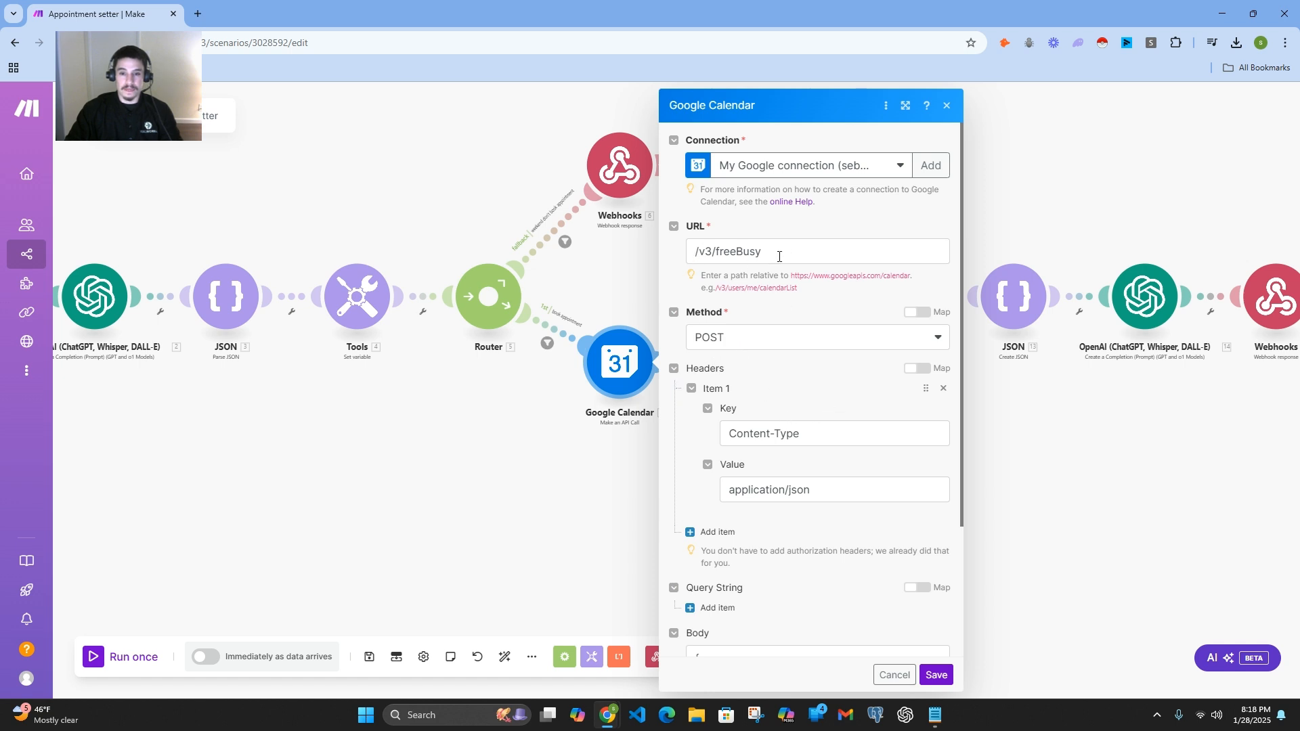
pyautogui.moveTo(780, 257); pyautogui.dragTo(688, 252)
pyautogui.click(667, 252)
# Step: Examine the API call's method, Content-Type header and JSON body with the time range, time zone and calendar ID, comparing them with the URL
pyautogui.scroll(-1, 842, 345)
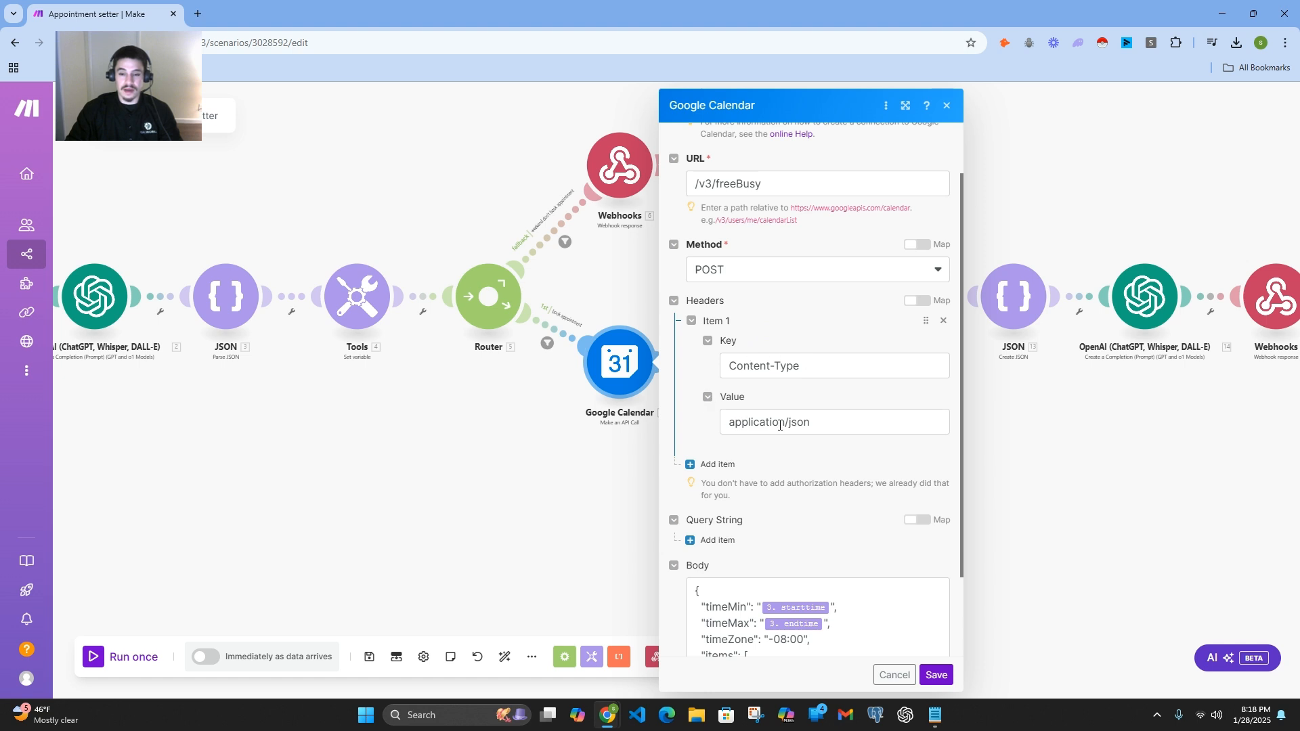
pyautogui.scroll(-2, 817, 455)
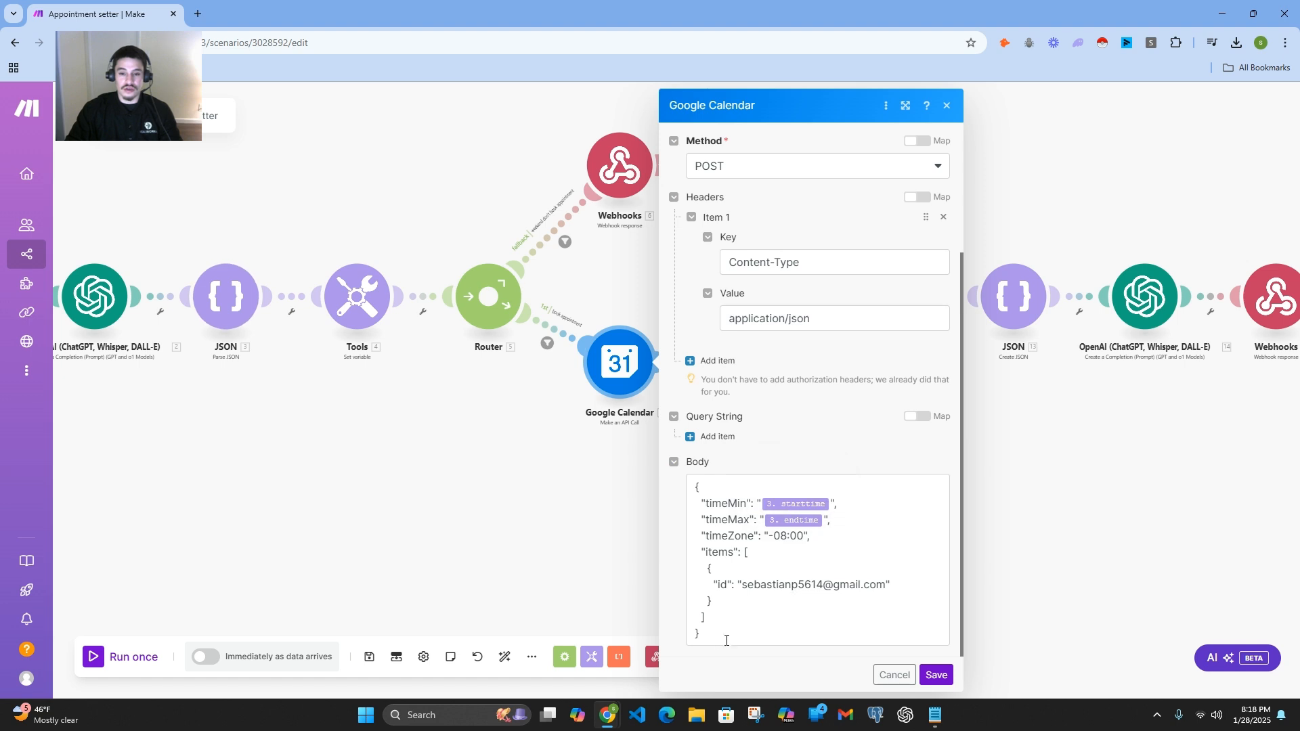
pyautogui.scroll(3, 847, 291)
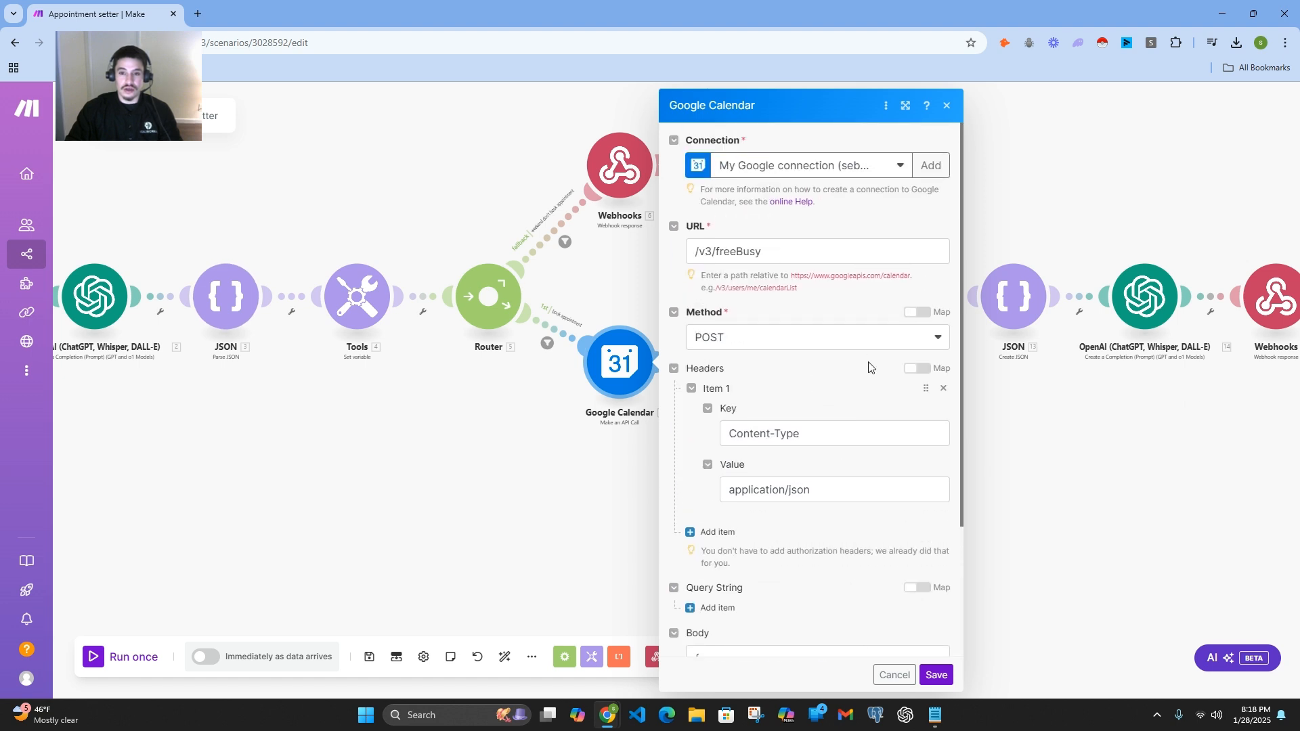
pyautogui.scroll(-3, 779, 412)
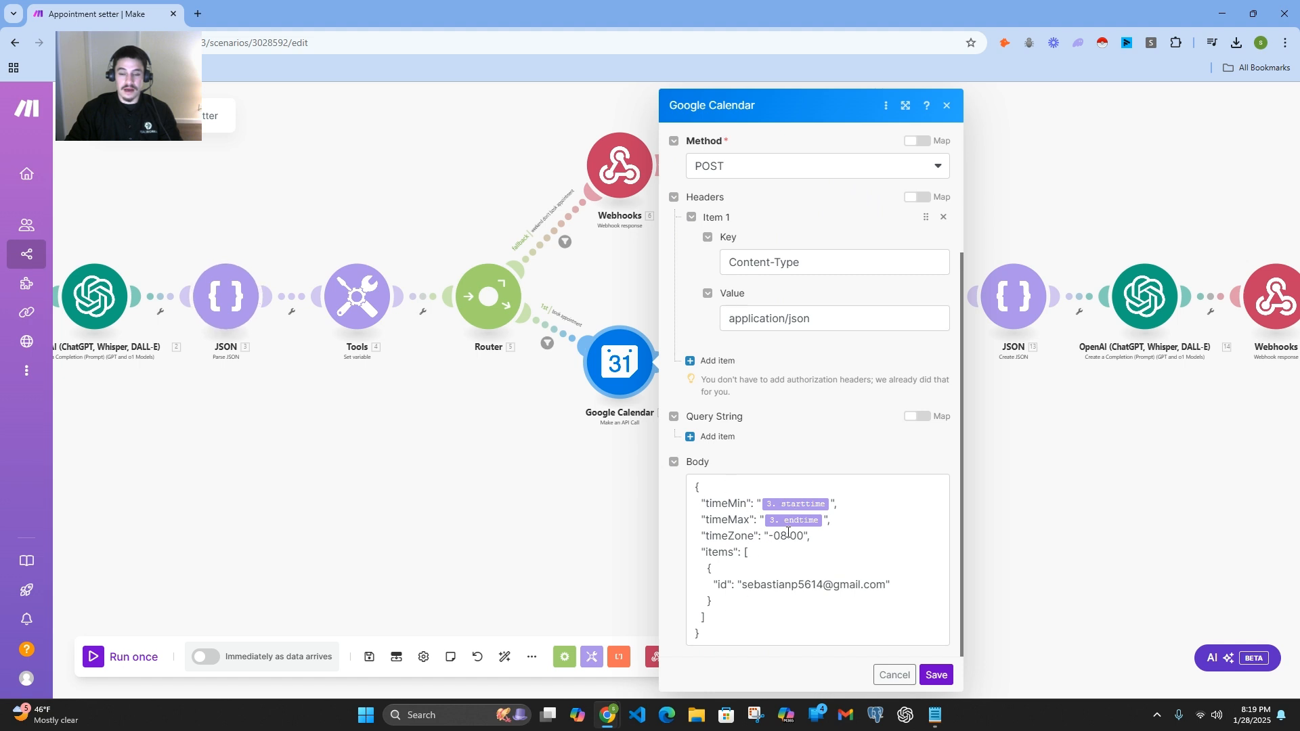
pyautogui.scroll(3, 787, 533)
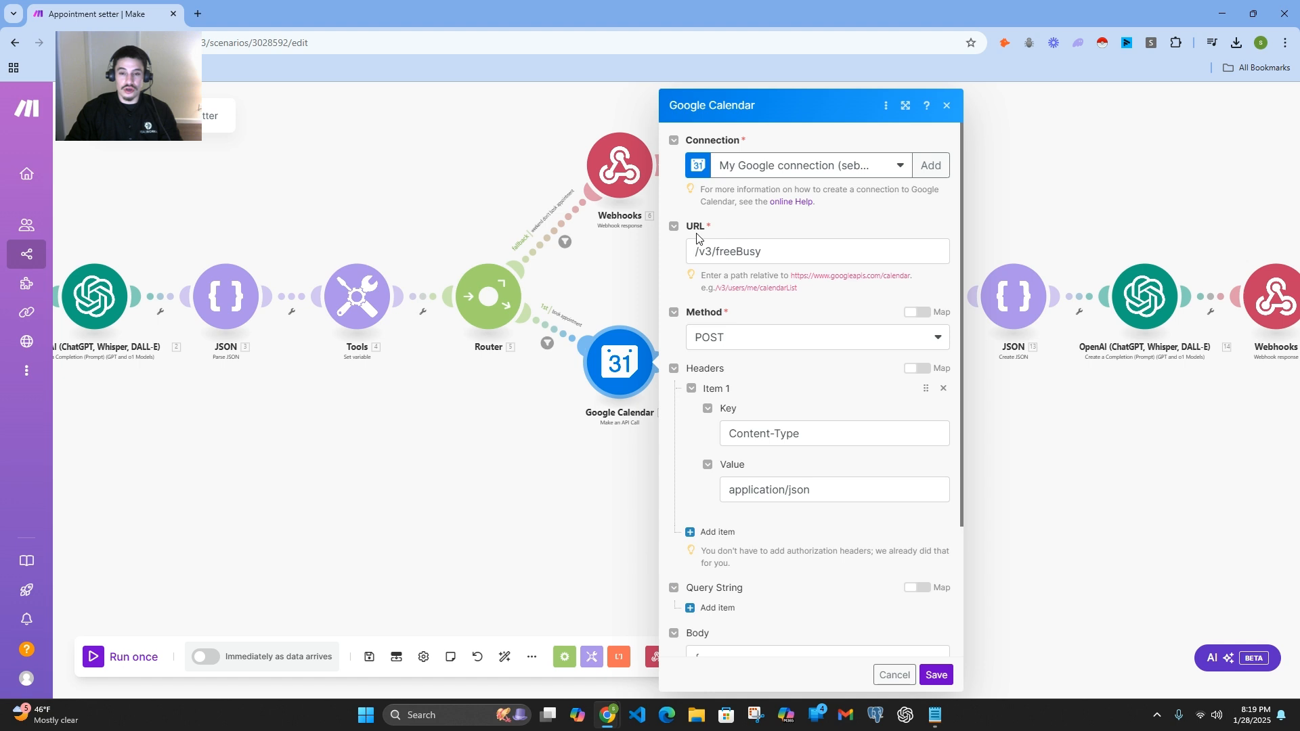
pyautogui.scroll(-3, 853, 333)
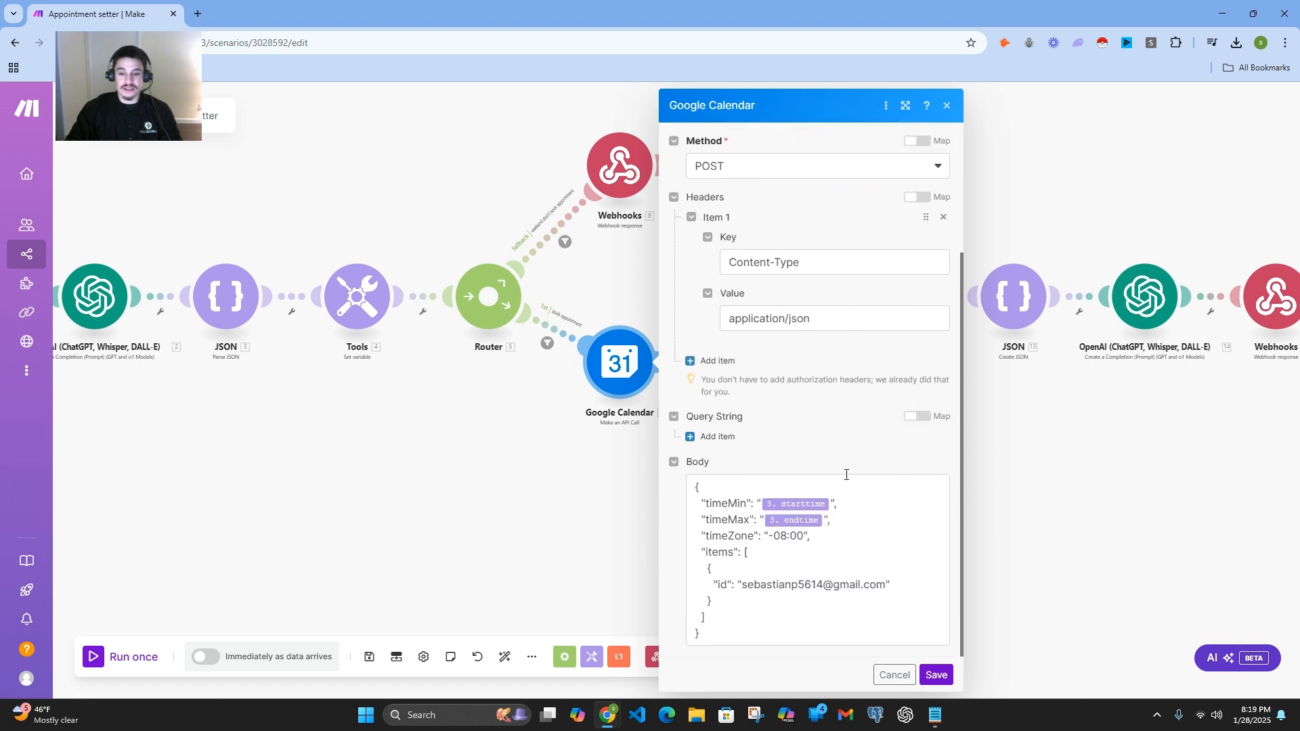
pyautogui.scroll(3, 857, 488)
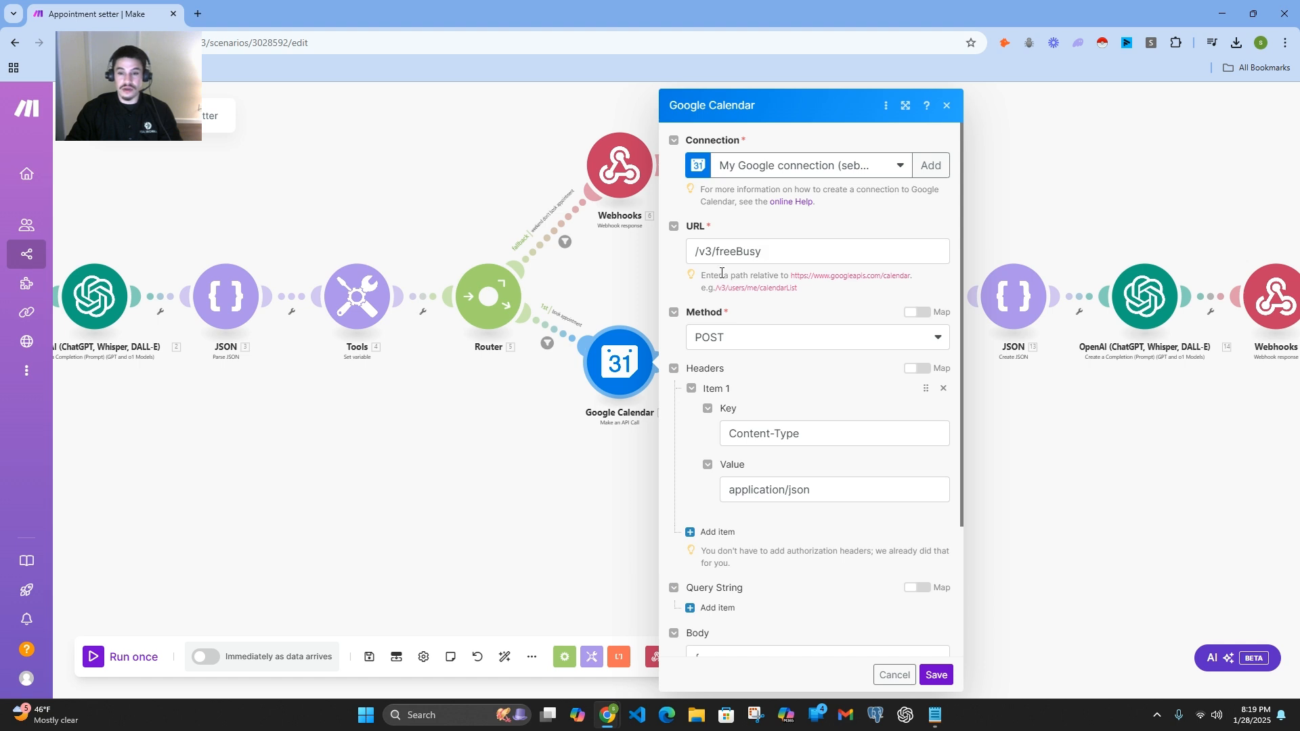
pyautogui.scroll(-2, 825, 489)
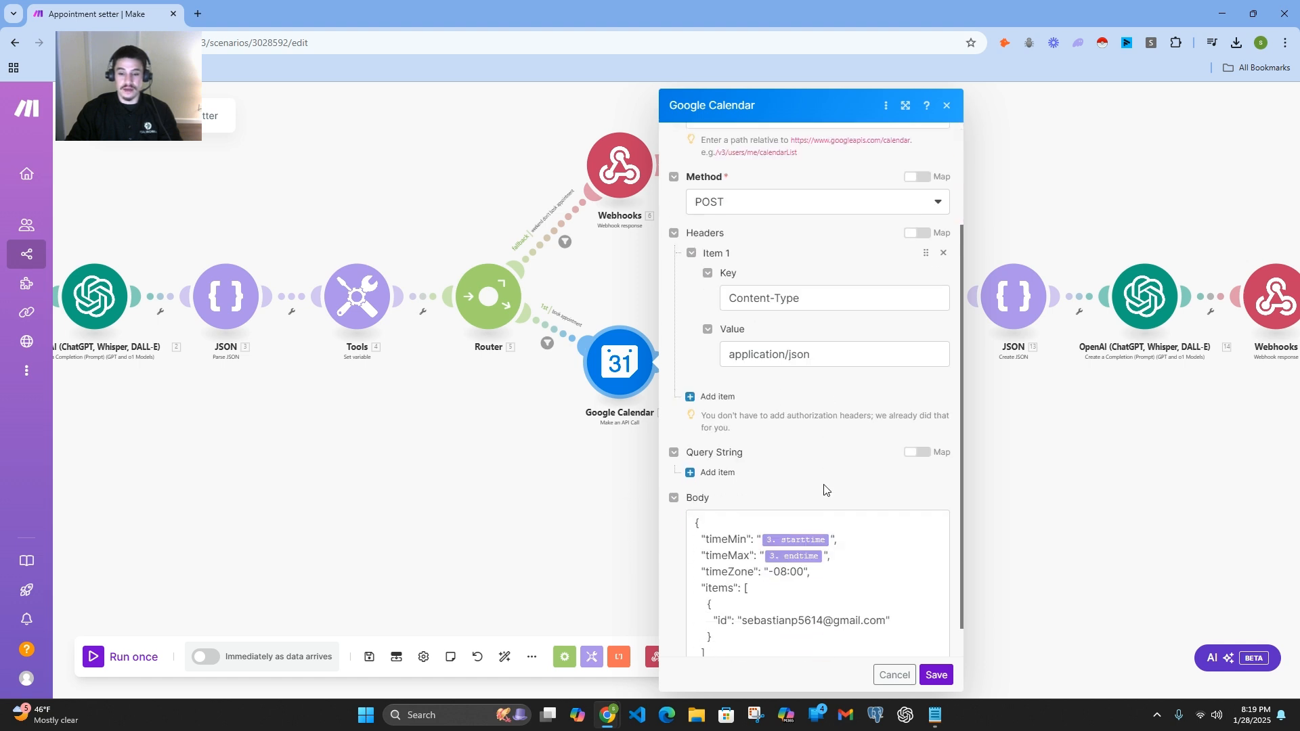
# Step: Review the rest of the Google Calendar API call's JSON body and close the module without saving
pyautogui.scroll(-1, 847, 474)
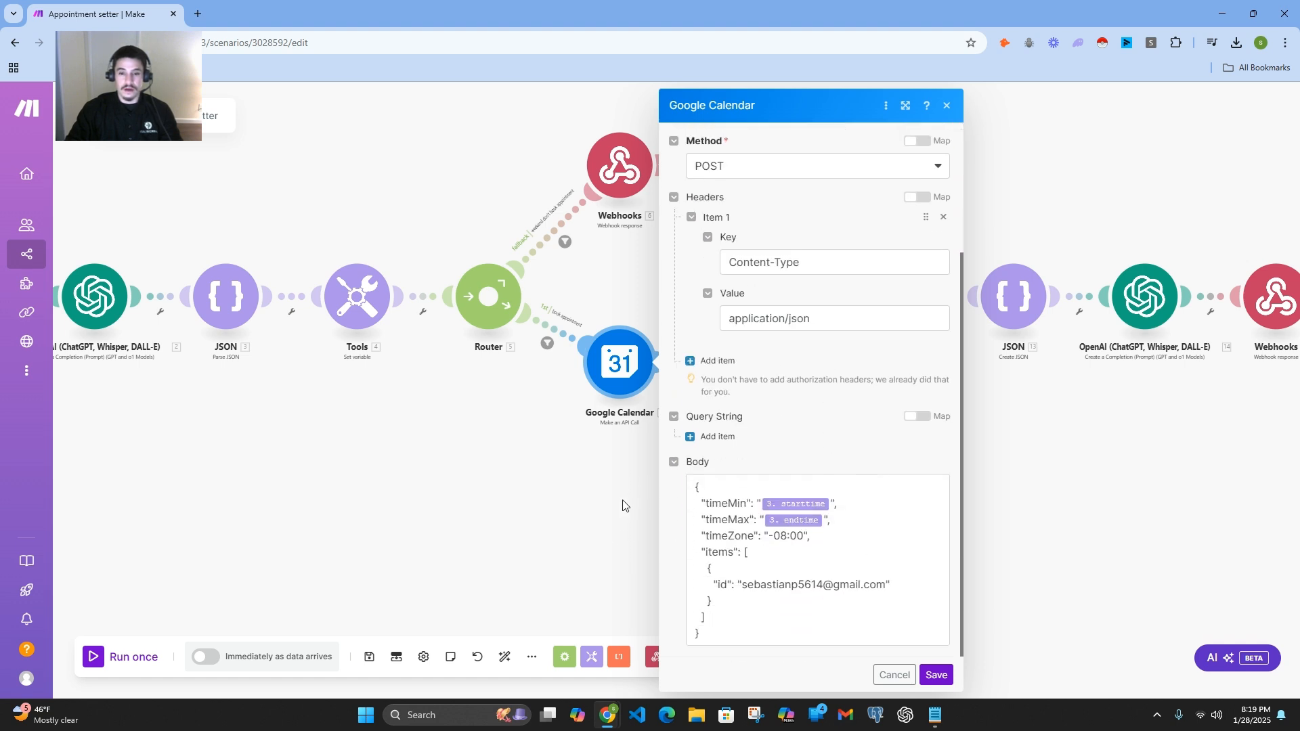
pyautogui.click(949, 106)
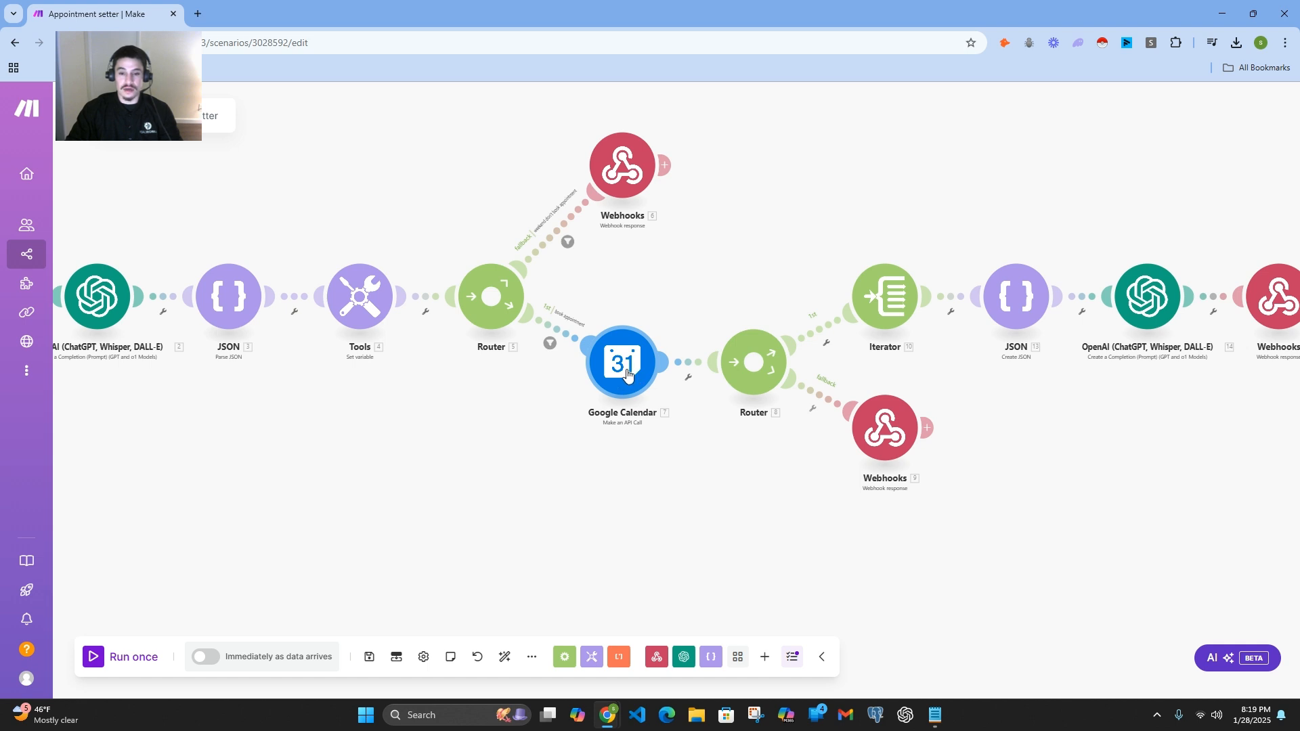
# Step: Open the filter on the second router's fallback route, examine its fallback setting and condition, and close it without saving
pyautogui.moveTo(715, 453); pyautogui.dragTo(594, 454)
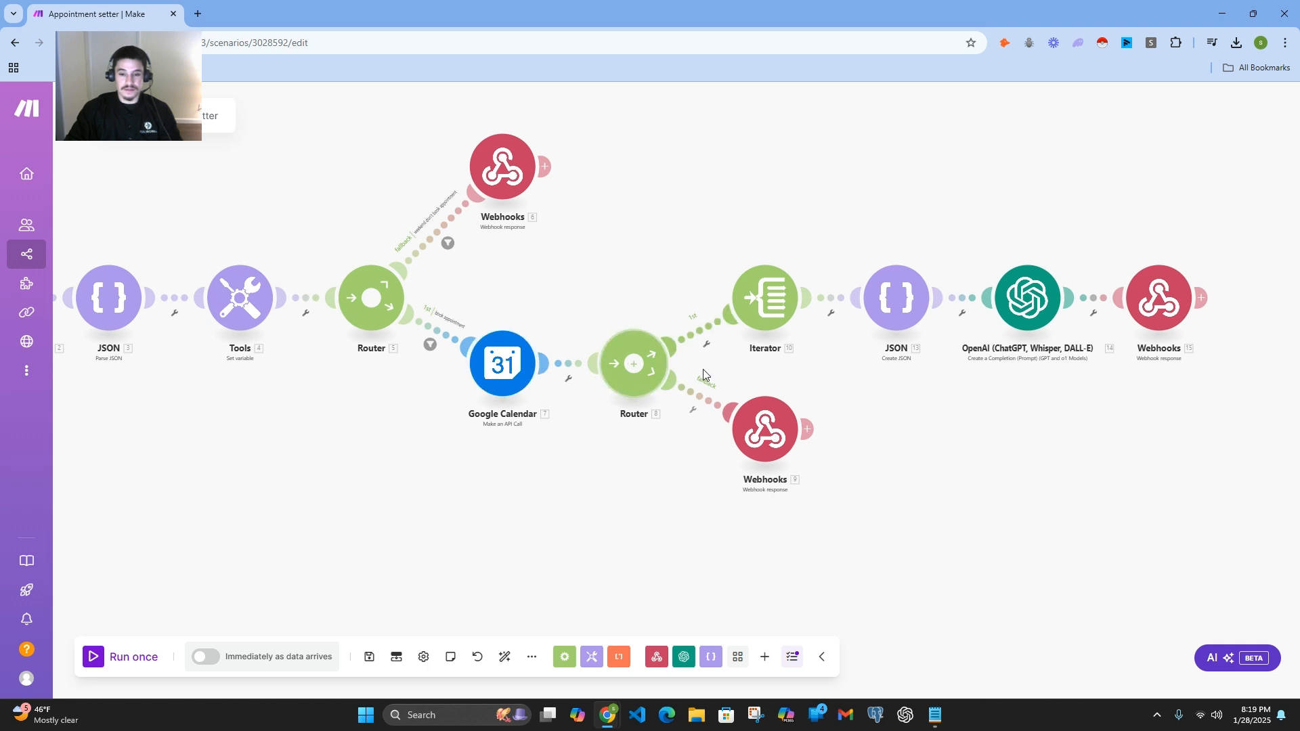
pyautogui.click(690, 415)
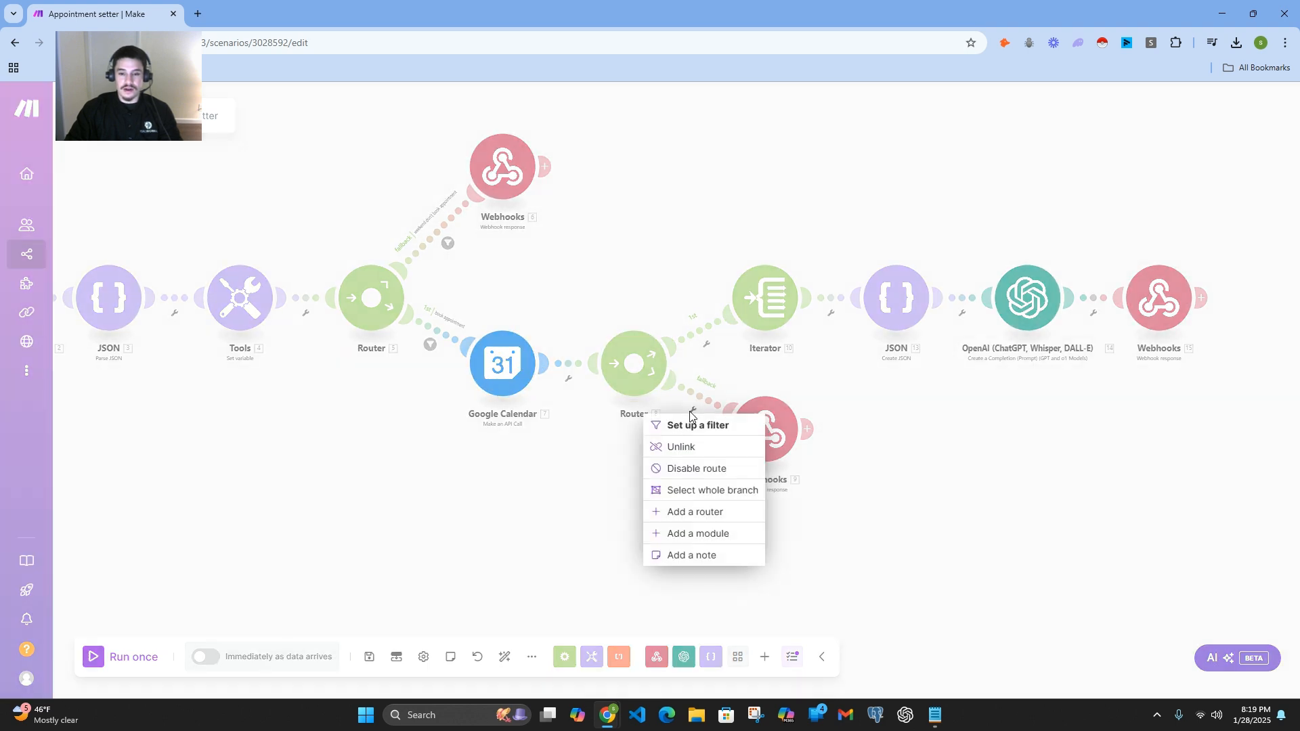
pyautogui.click(699, 409)
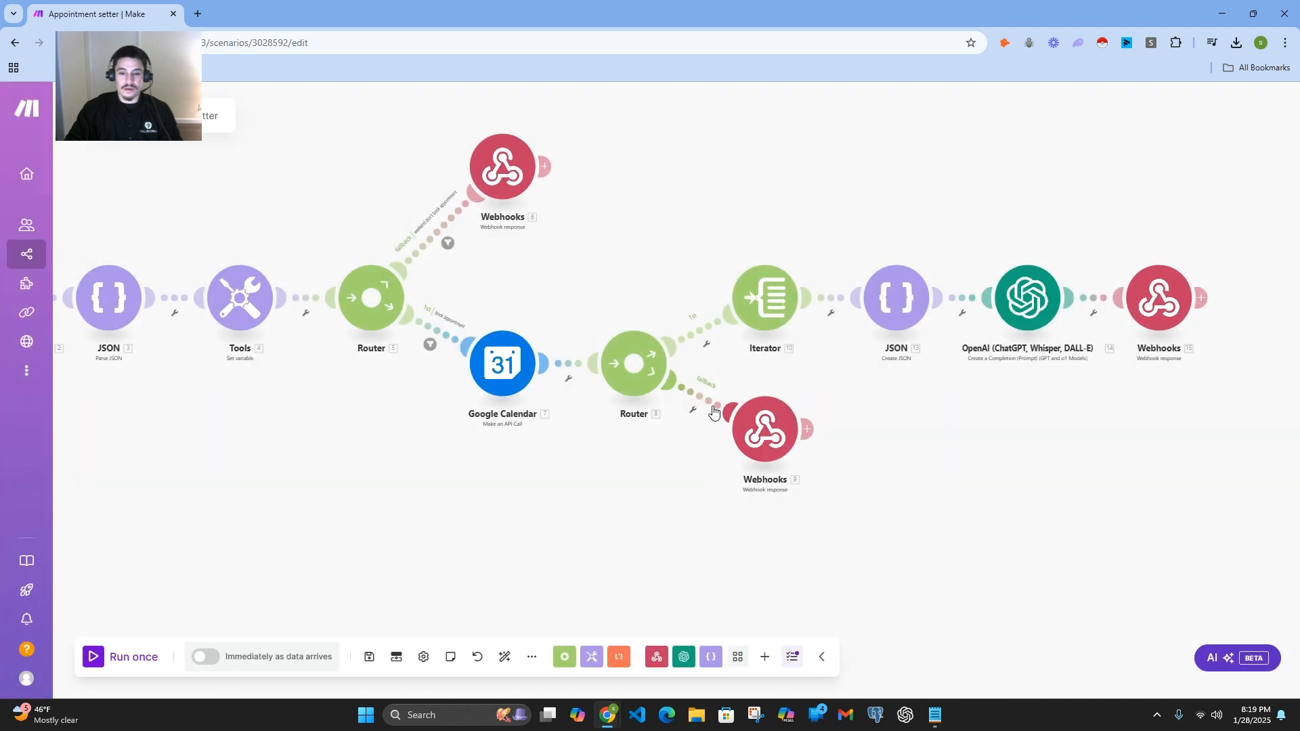
pyautogui.click(742, 416)
pyautogui.click(701, 405)
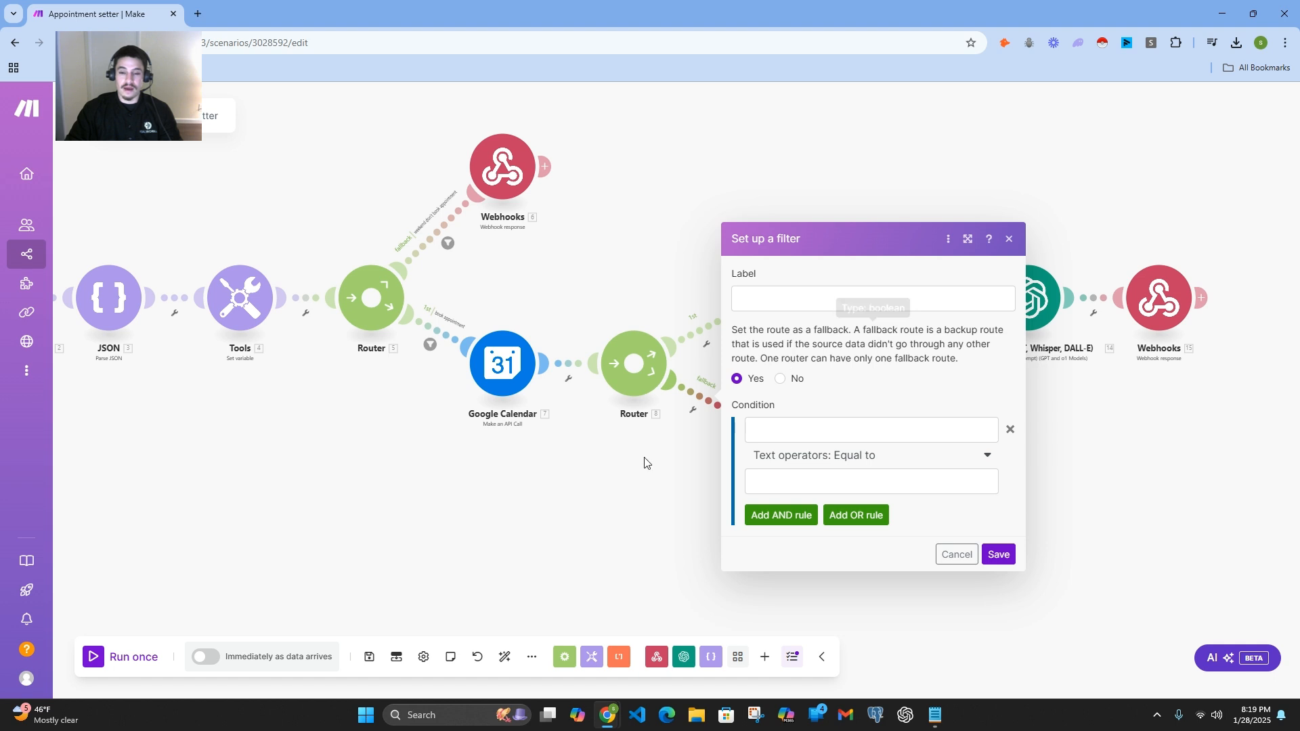
pyautogui.click(668, 472)
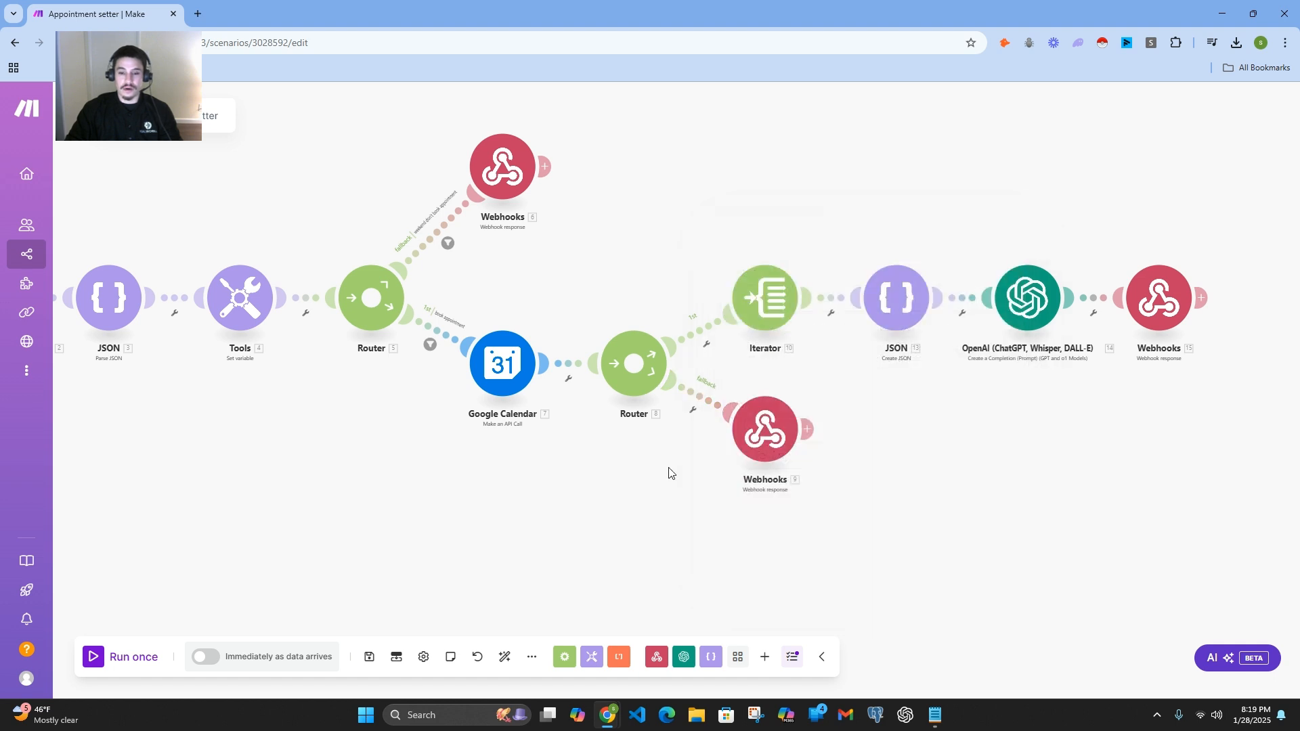
# Step: Examine the status, toolCallId mapping and result text in the second router's fallback webhook response, and close it without saving
pyautogui.click(757, 438)
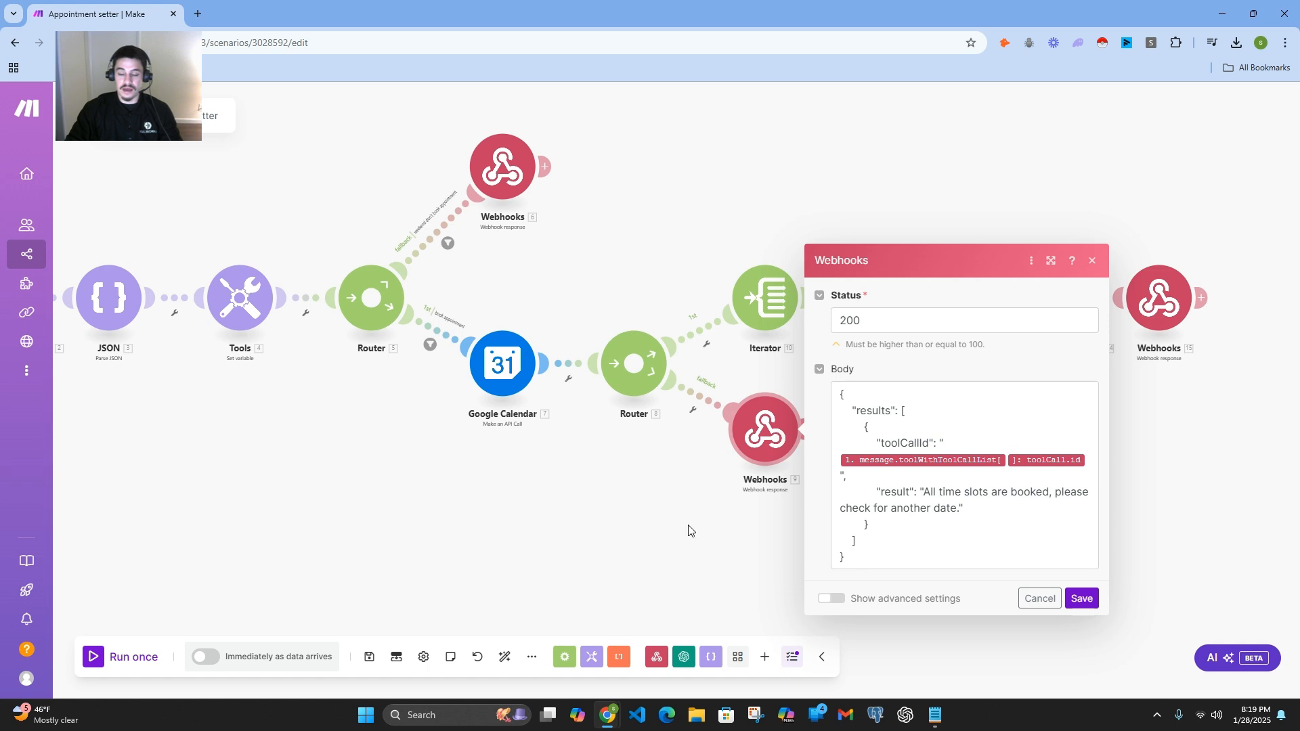
pyautogui.click(1092, 261)
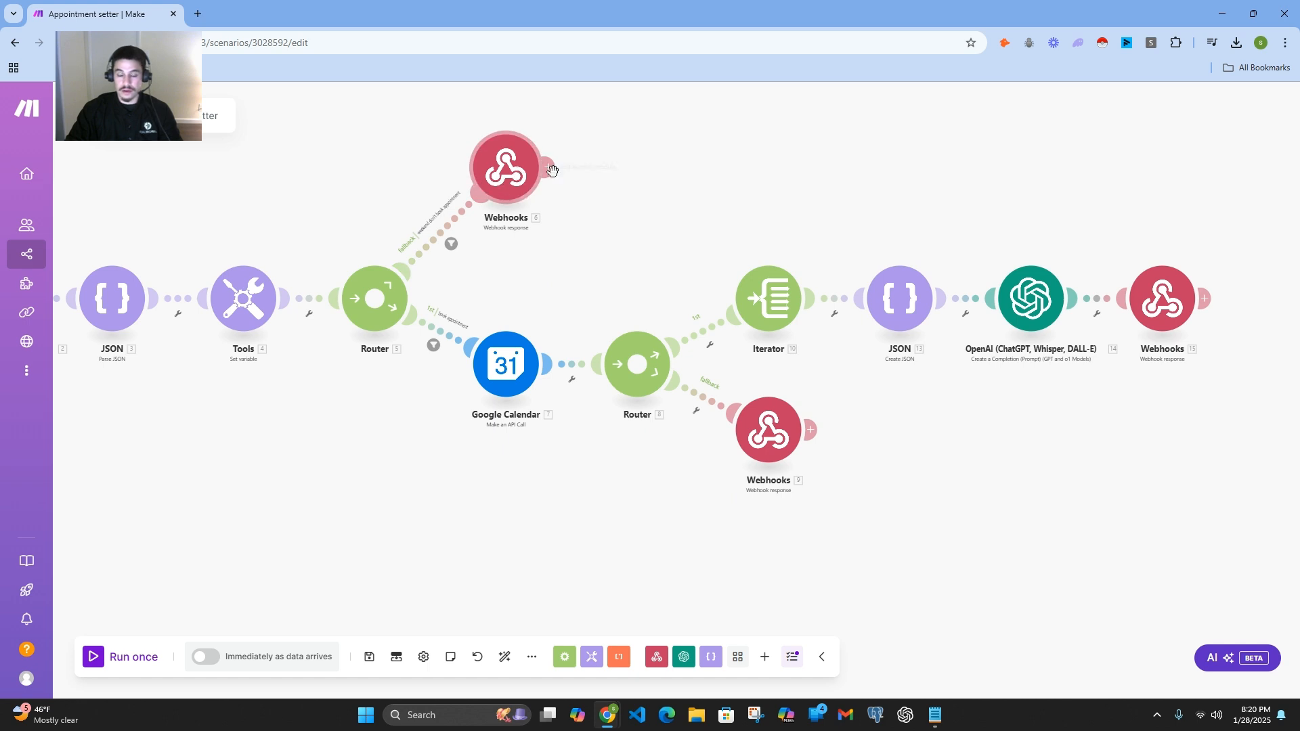
pyautogui.click(779, 445)
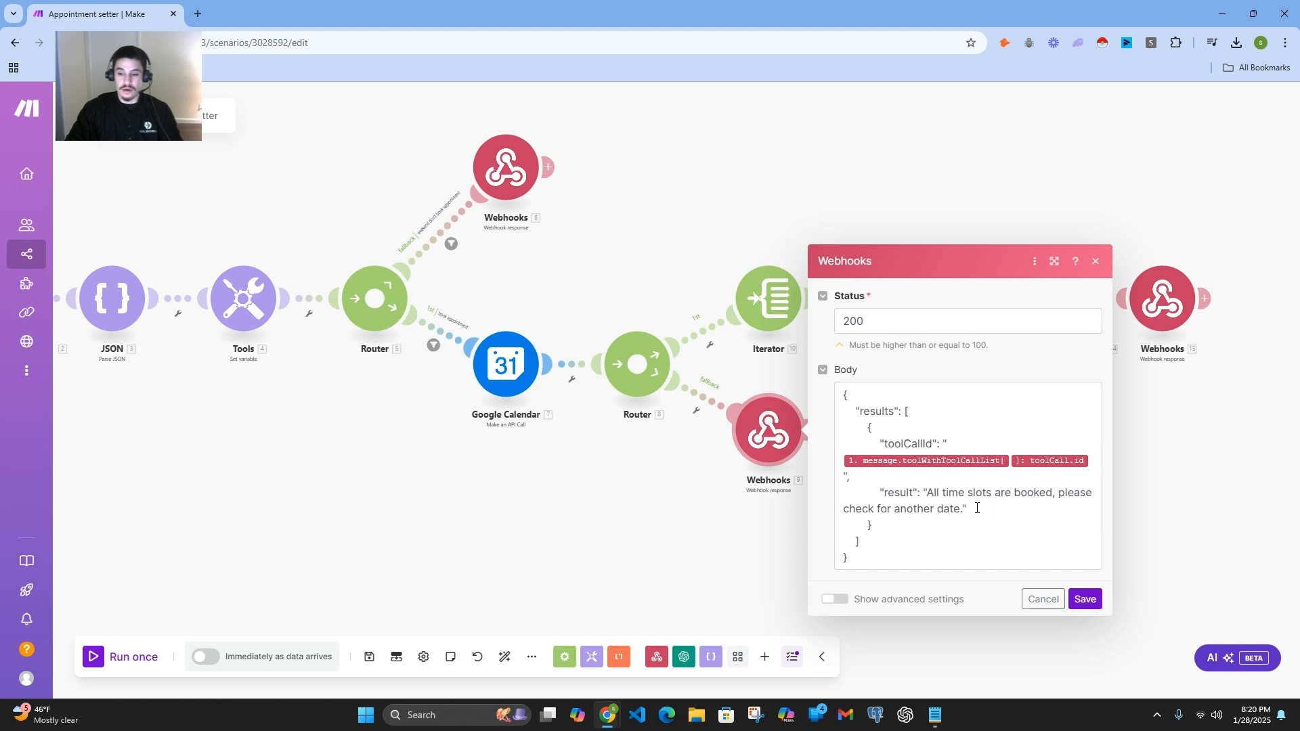
pyautogui.click(729, 524)
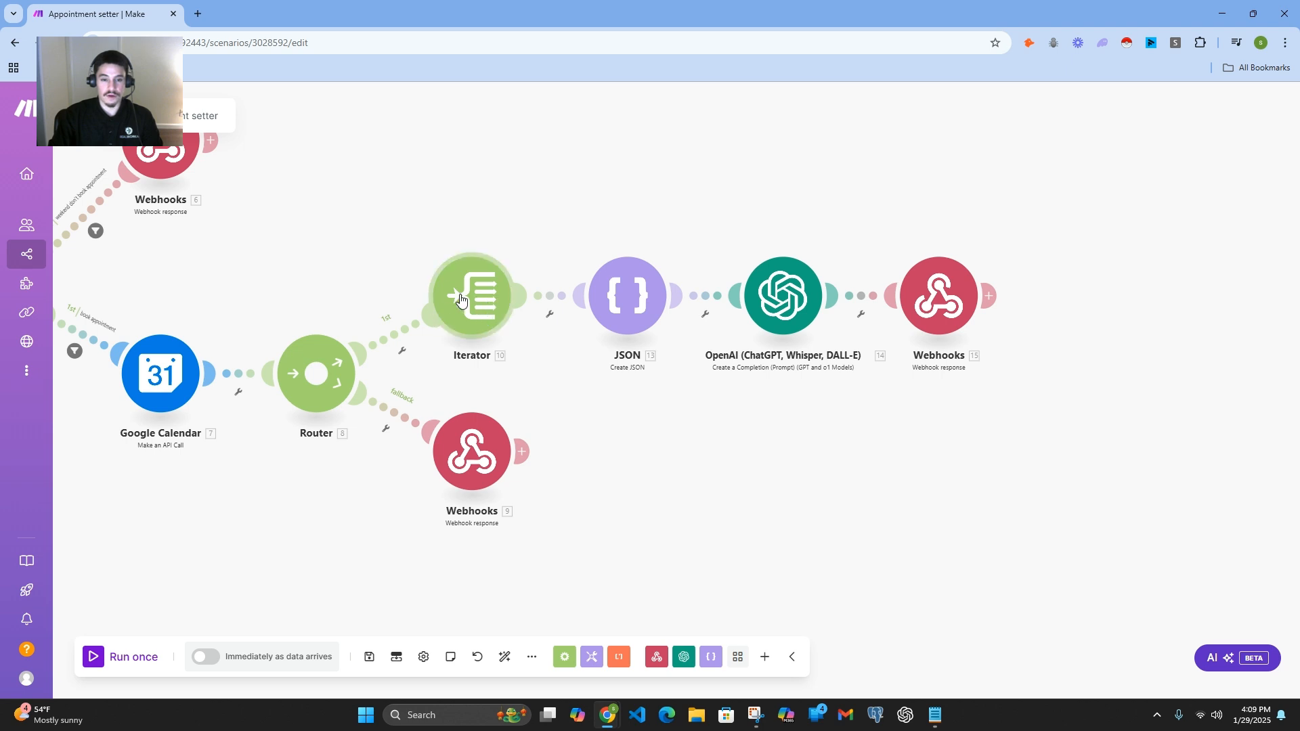
# Step: Open the Create JSON module's ds2 data structure and examine the name and type of its value array
pyautogui.click(635, 309)
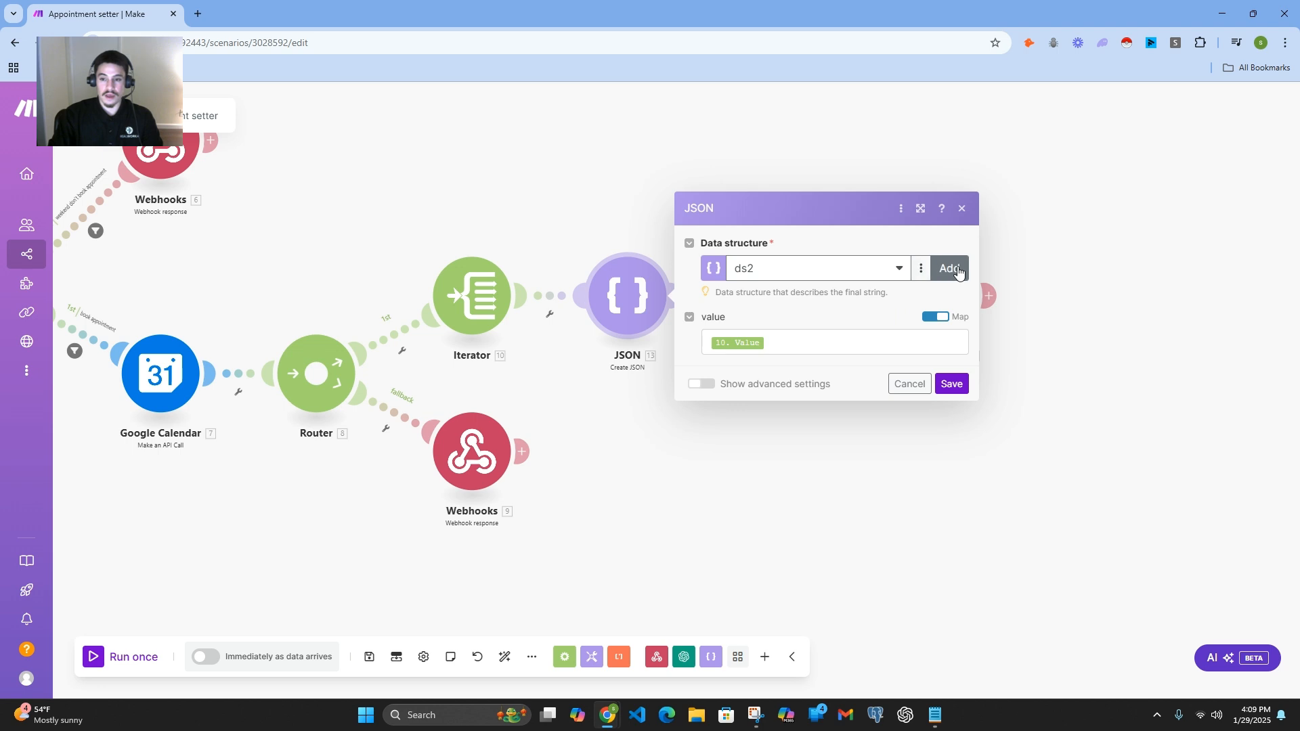
pyautogui.click(923, 270)
pyautogui.click(903, 296)
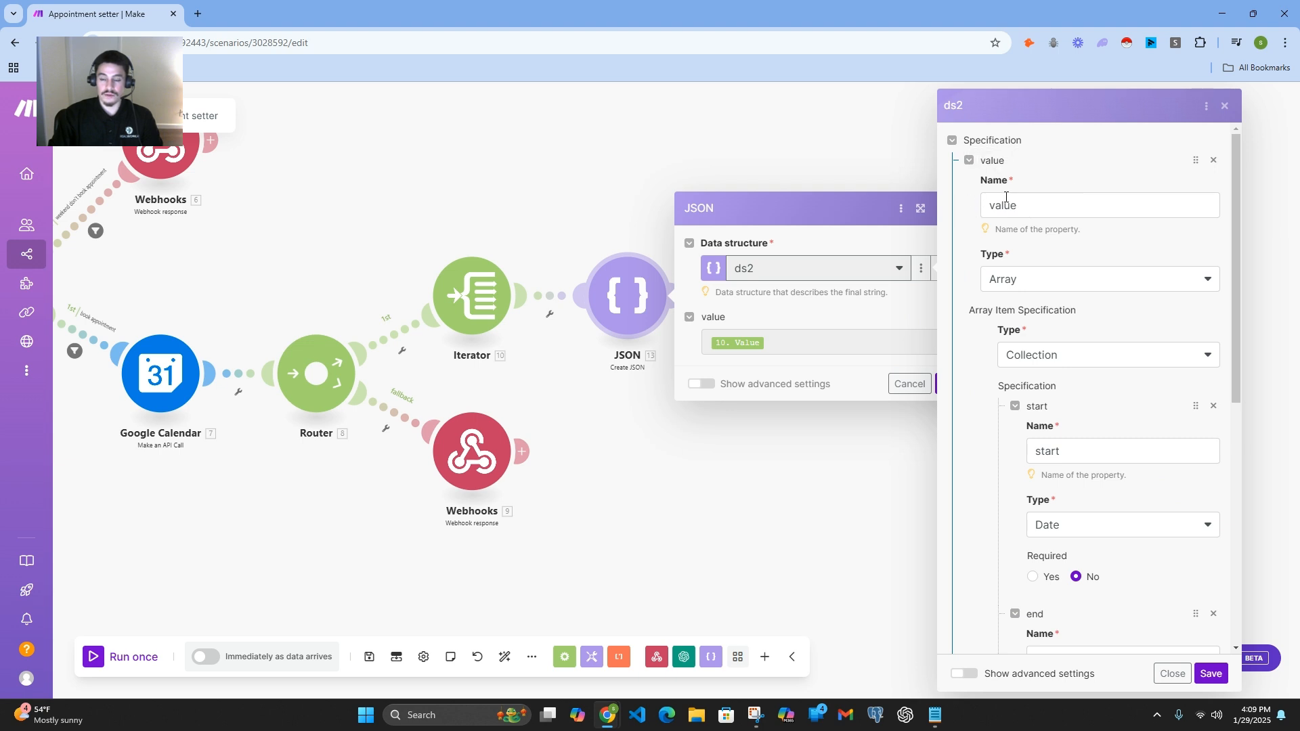
pyautogui.scroll(-1, 1030, 232)
pyautogui.scroll(1, 1035, 231)
pyautogui.scroll(-1, 1066, 283)
pyautogui.scroll(-1, 1092, 265)
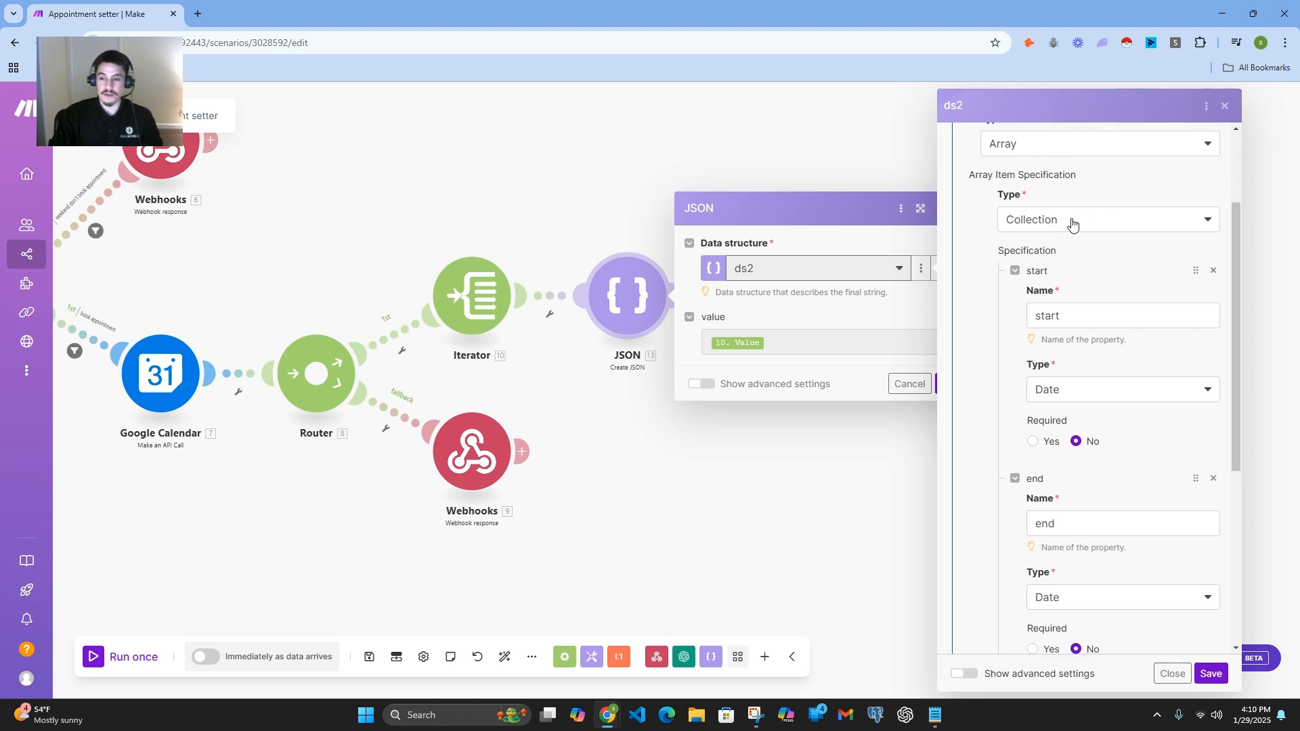
# Step: Examine the collection item type and the start and end date properties in ds2, and close the Create JSON module without saving
pyautogui.click(1072, 221)
pyautogui.click(1072, 220)
pyautogui.scroll(-1, 1071, 221)
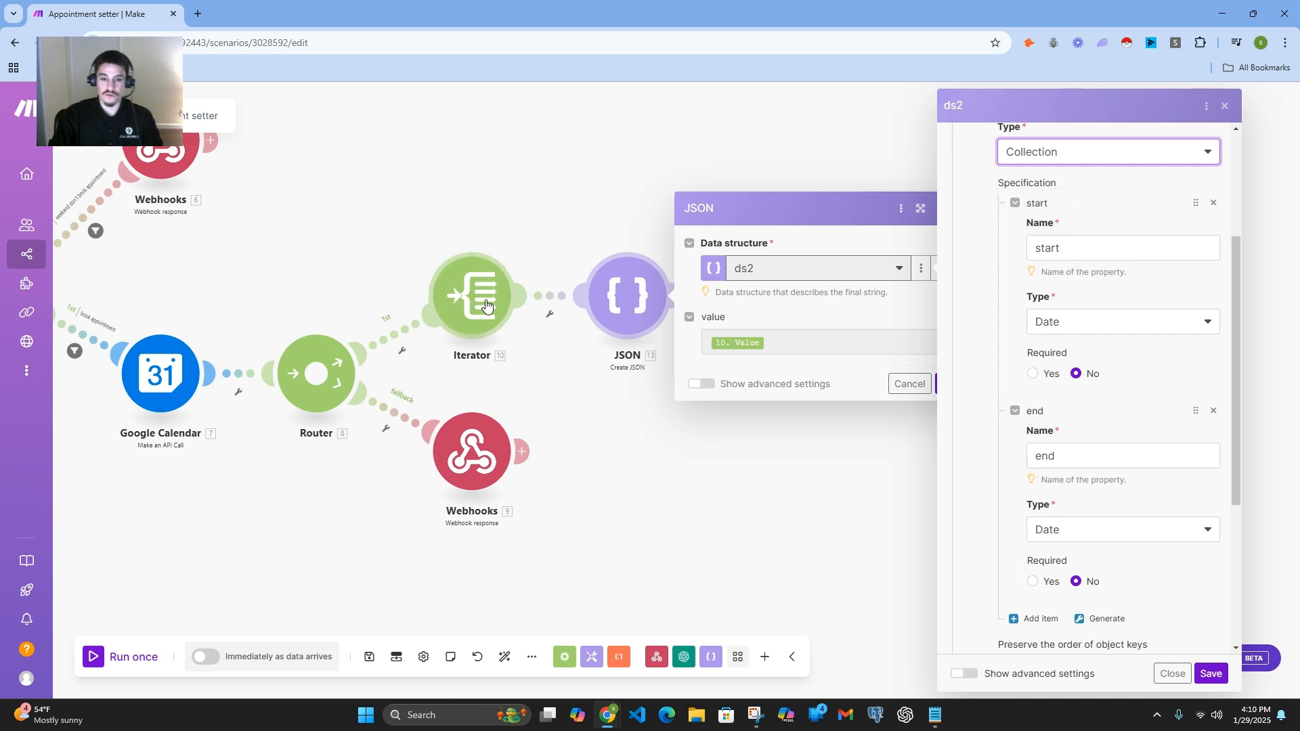
pyautogui.scroll(1, 1066, 322)
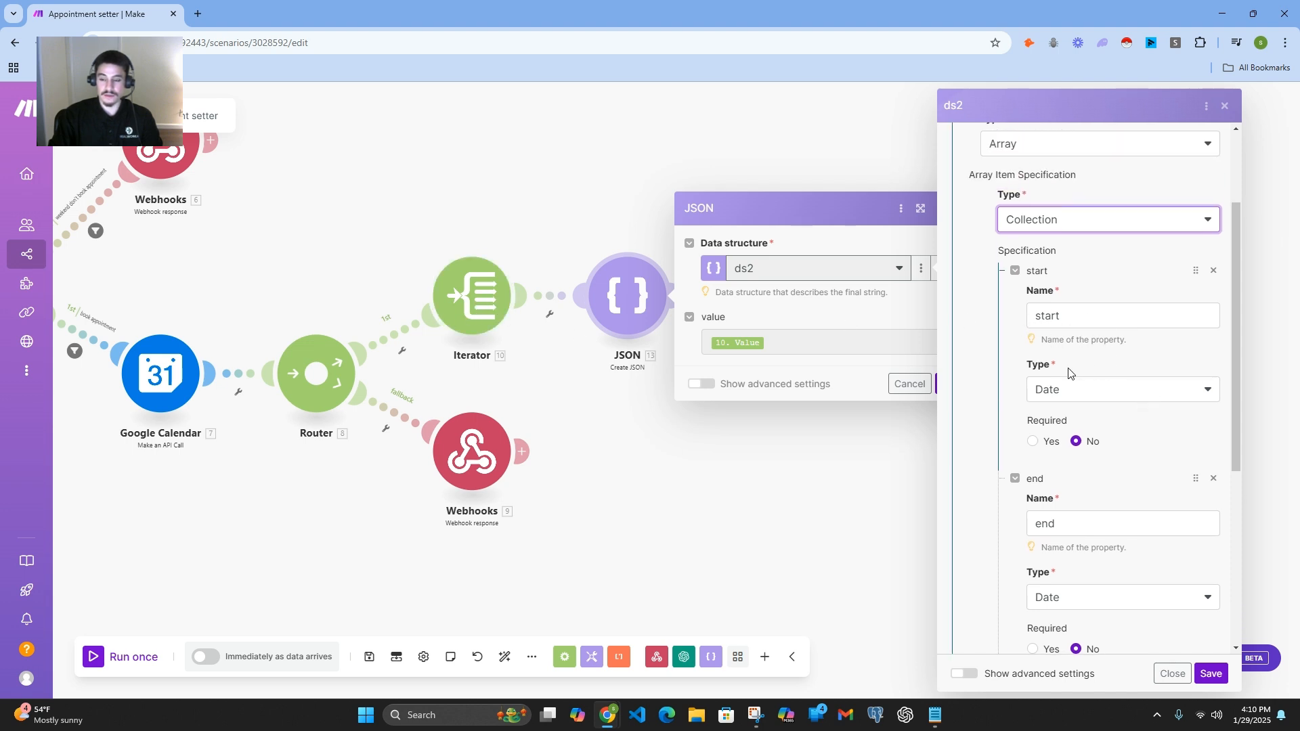
pyautogui.scroll(-1, 1077, 368)
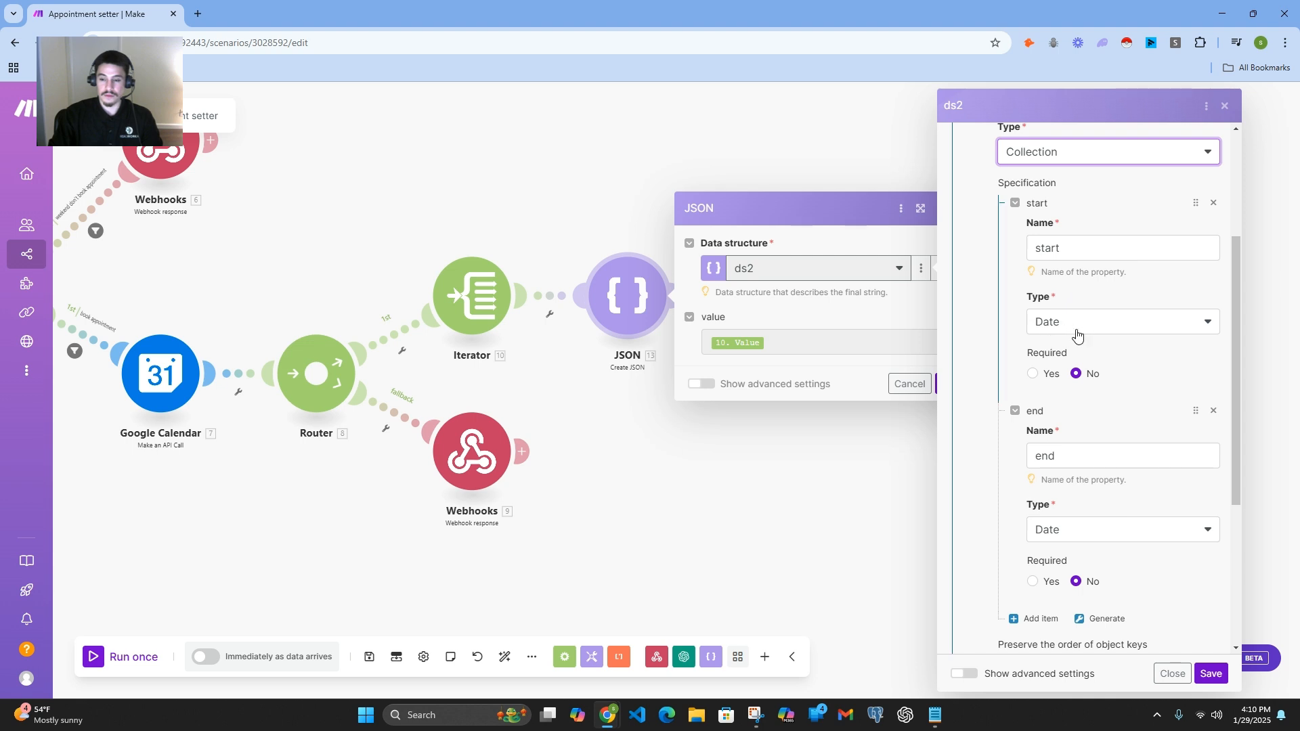
pyautogui.scroll(-1, 1056, 352)
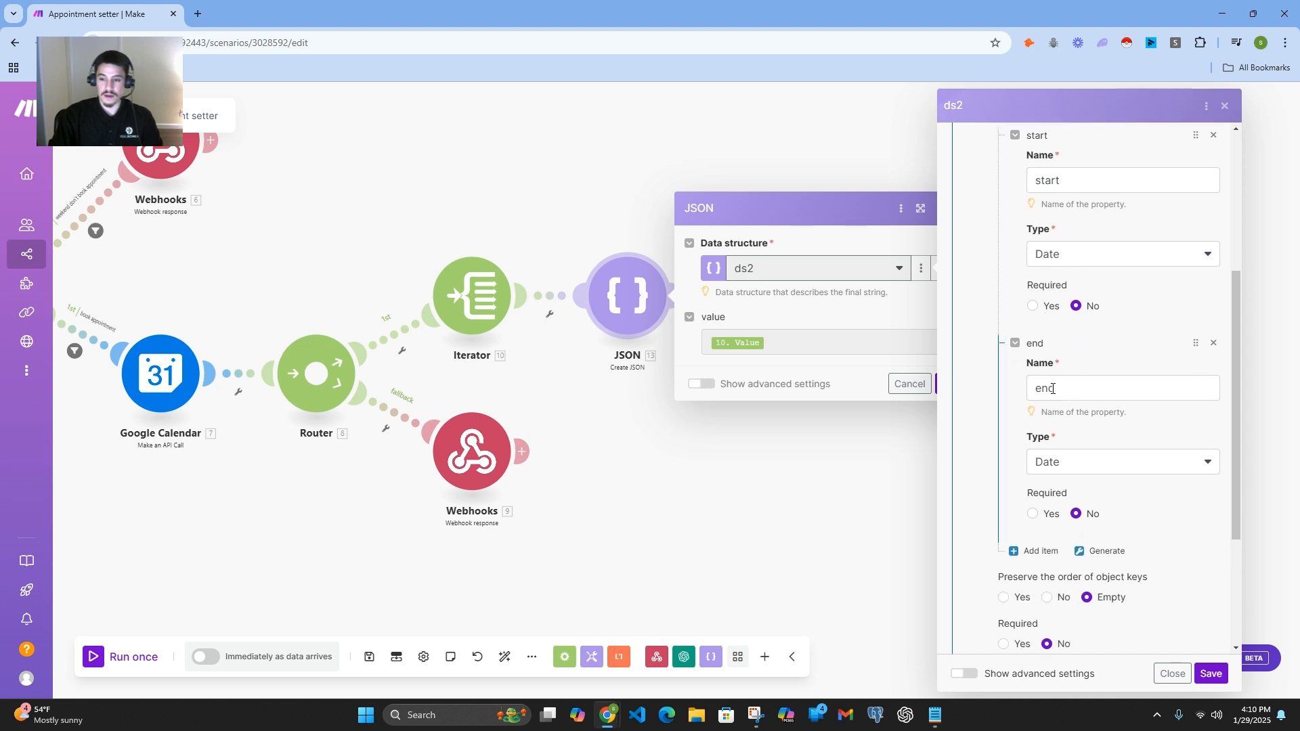
pyautogui.scroll(-1, 1070, 385)
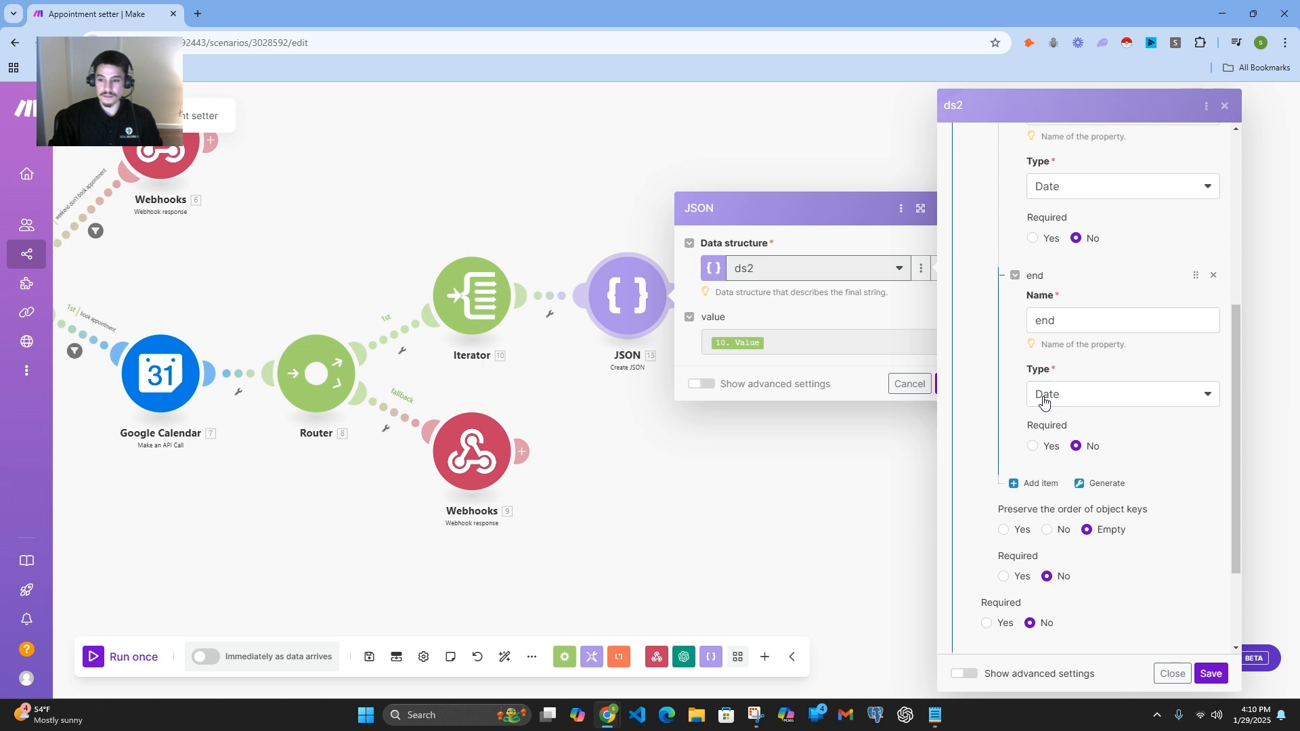
pyautogui.click(911, 389)
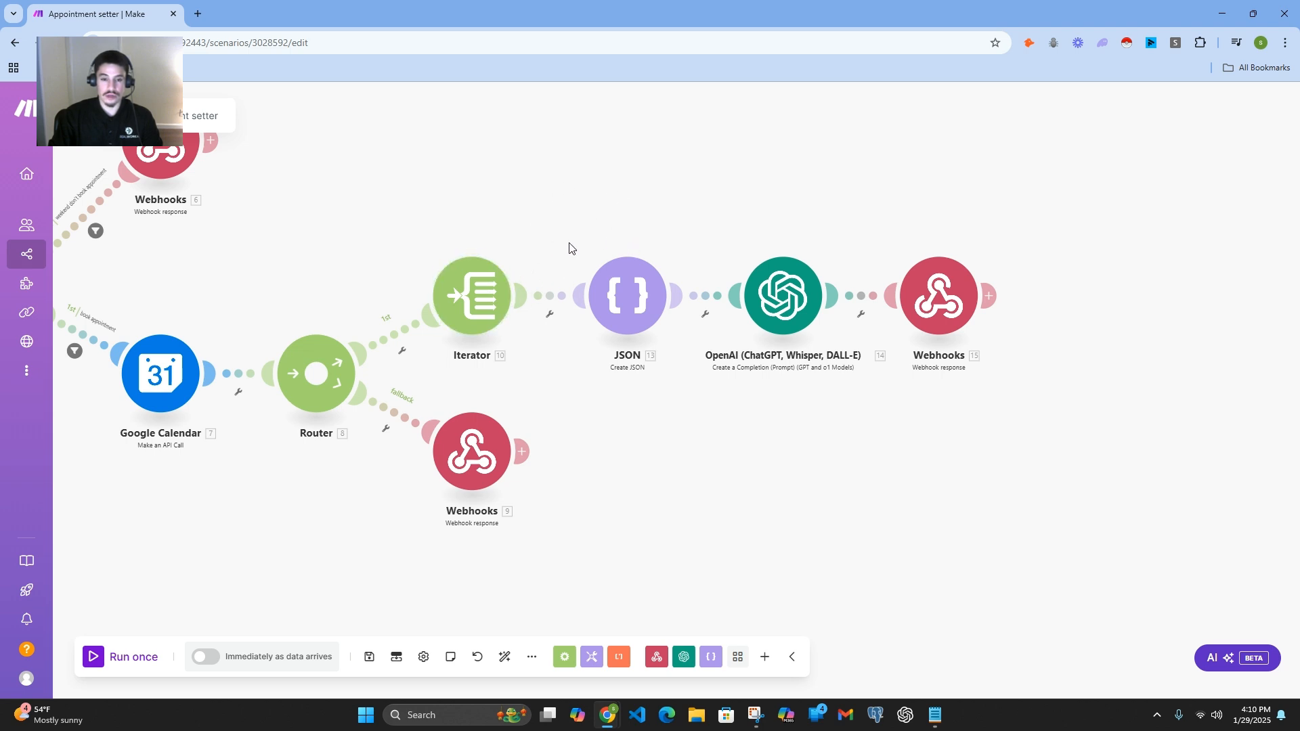
# Step: Open the OpenAI completion module after Create JSON and compare it with the first OpenAI module at the scenario's start
pyautogui.click(790, 308)
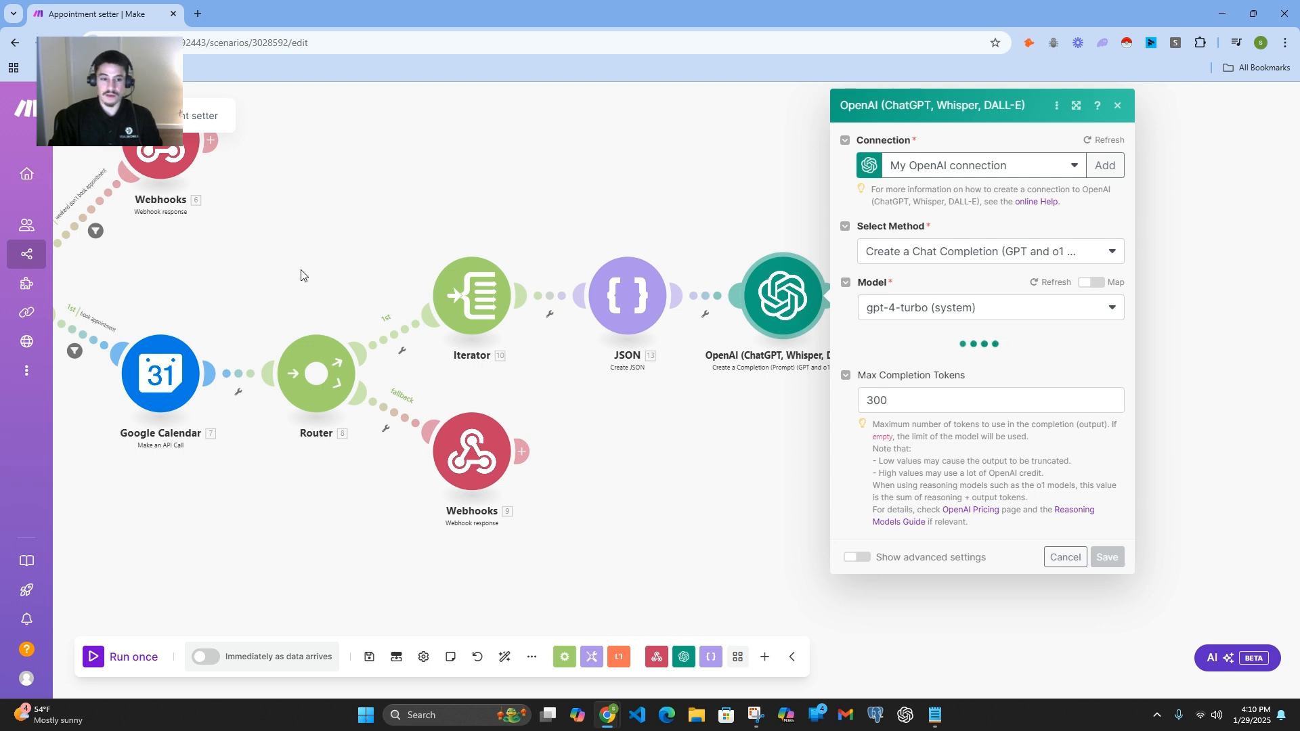
pyautogui.moveTo(300, 277); pyautogui.dragTo(639, 262)
pyautogui.moveTo(488, 282); pyautogui.dragTo(676, 270)
pyautogui.moveTo(354, 369); pyautogui.dragTo(492, 360)
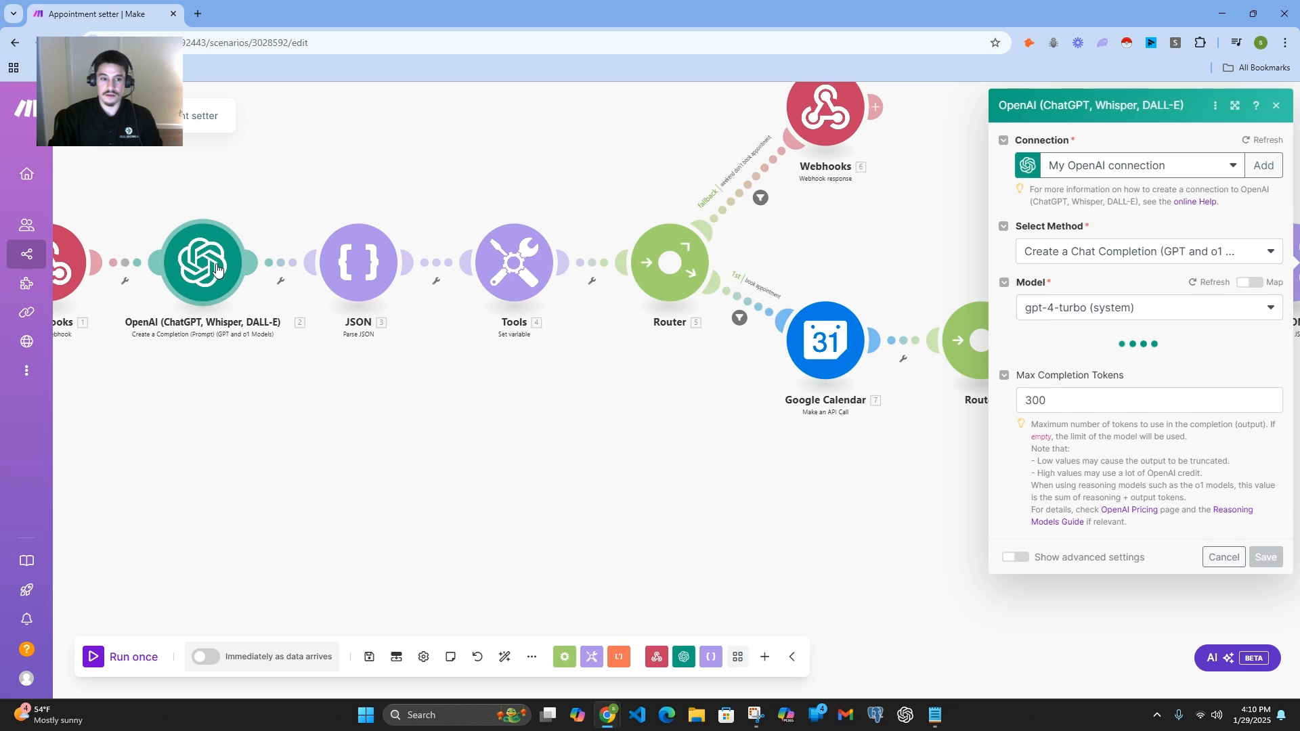
pyautogui.moveTo(804, 522); pyautogui.dragTo(261, 459)
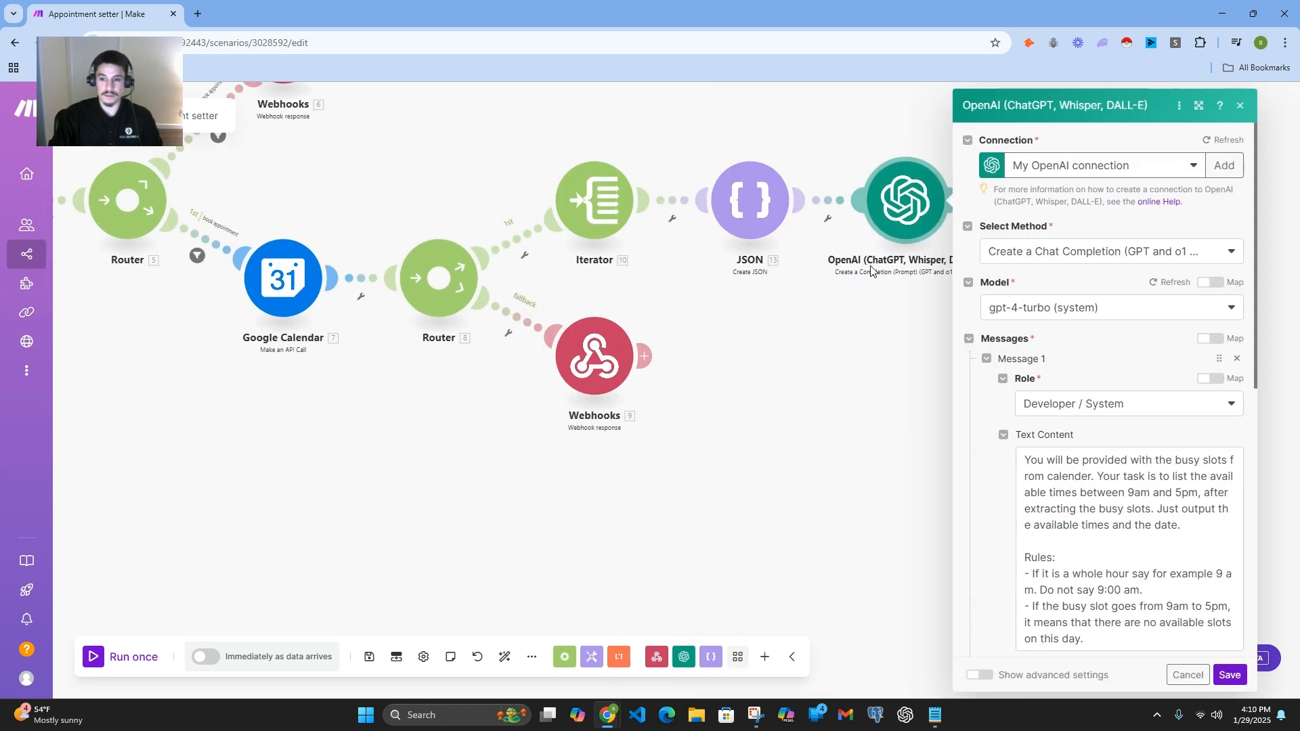
pyautogui.moveTo(876, 409); pyautogui.dragTo(737, 418)
# Step: Examine the OpenAI module's system prompt, its rules and the user message with the busy slots, and close it without saving
pyautogui.scroll(-1, 1041, 424)
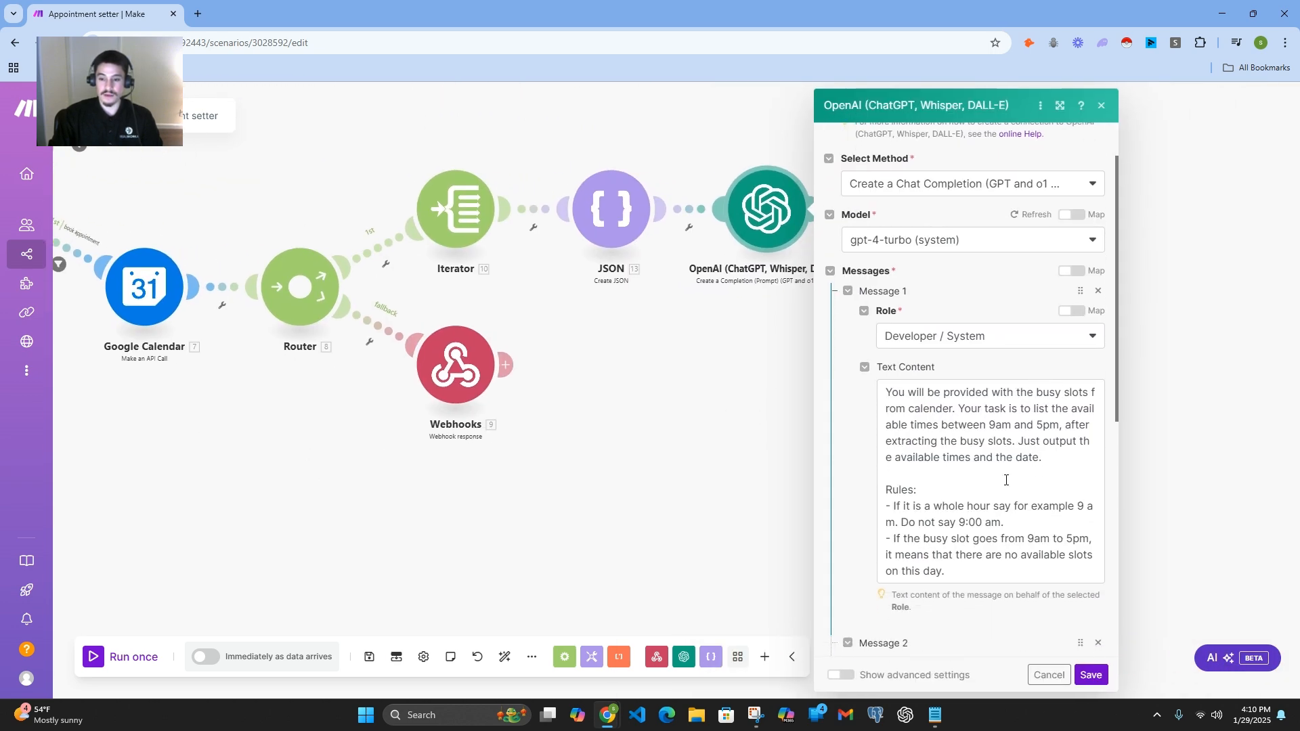
pyautogui.scroll(-1, 1006, 480)
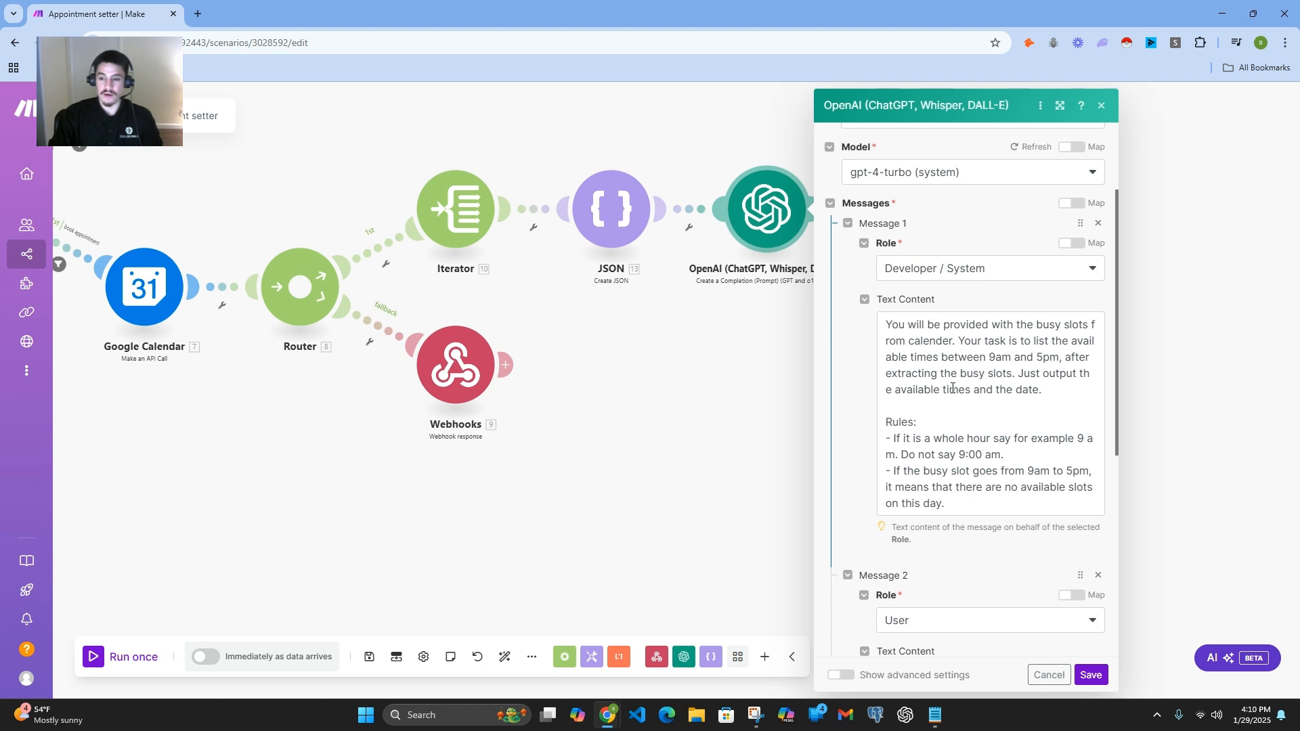
pyautogui.moveTo(1036, 323); pyautogui.dragTo(1086, 327)
pyautogui.click(1033, 370)
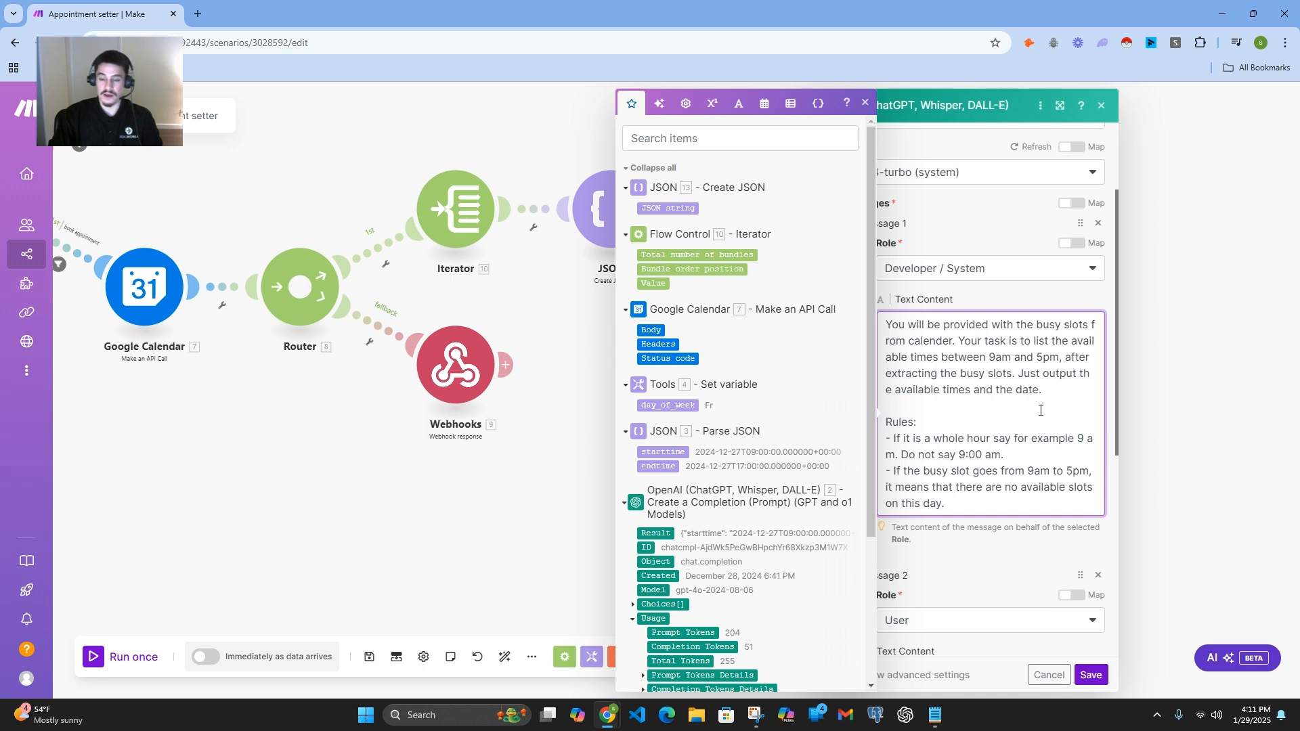
pyautogui.click(866, 103)
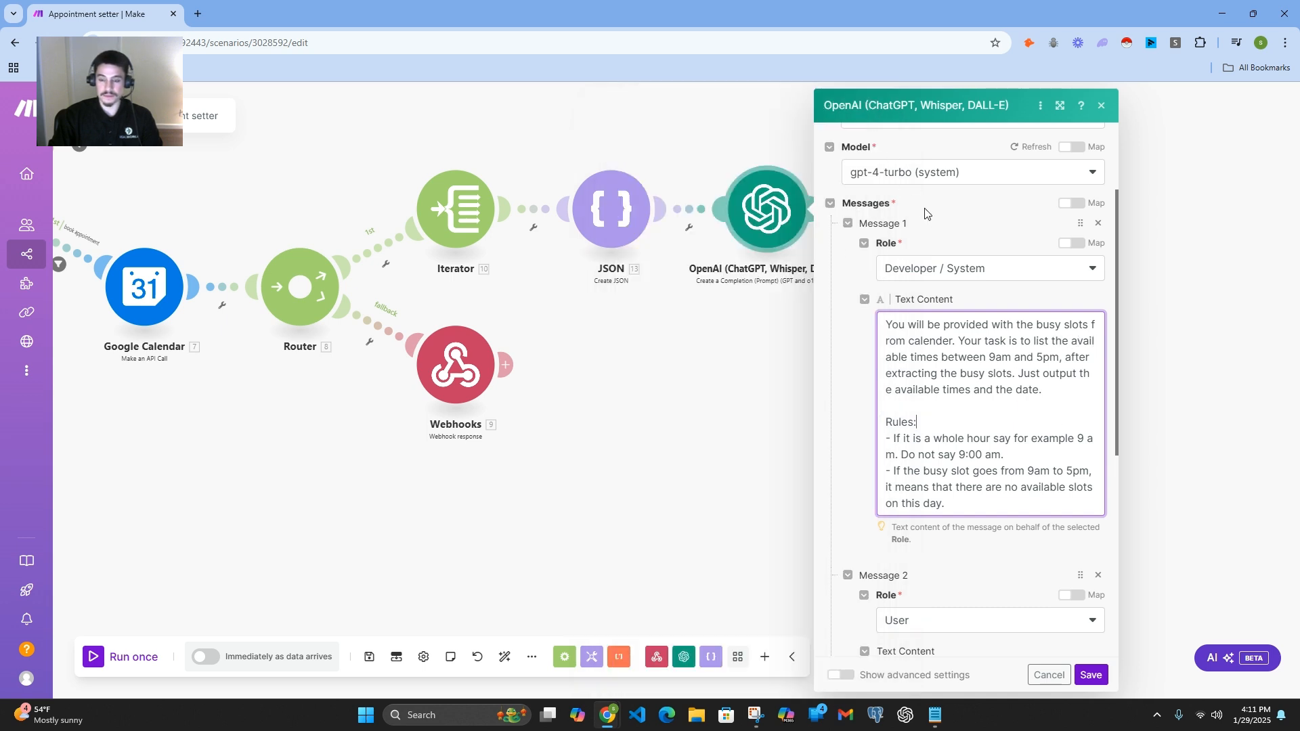
pyautogui.scroll(-2, 967, 305)
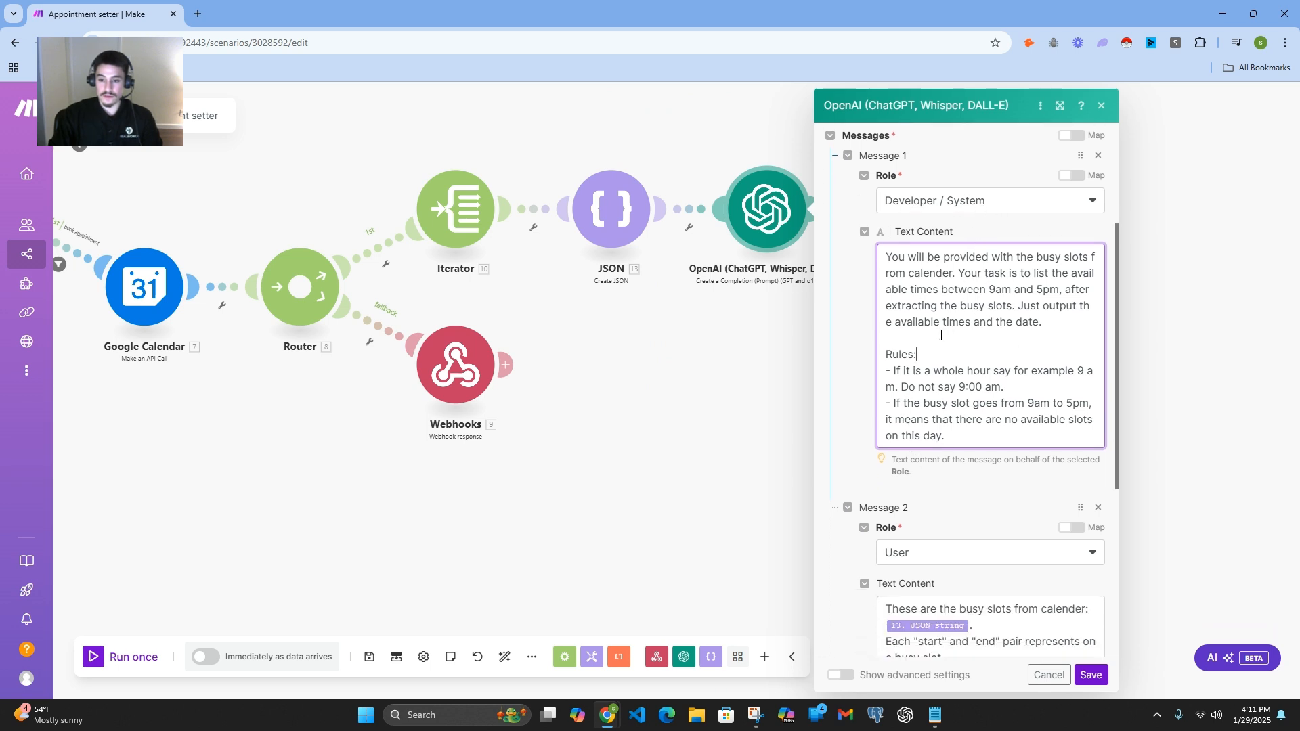
pyautogui.scroll(-3, 941, 336)
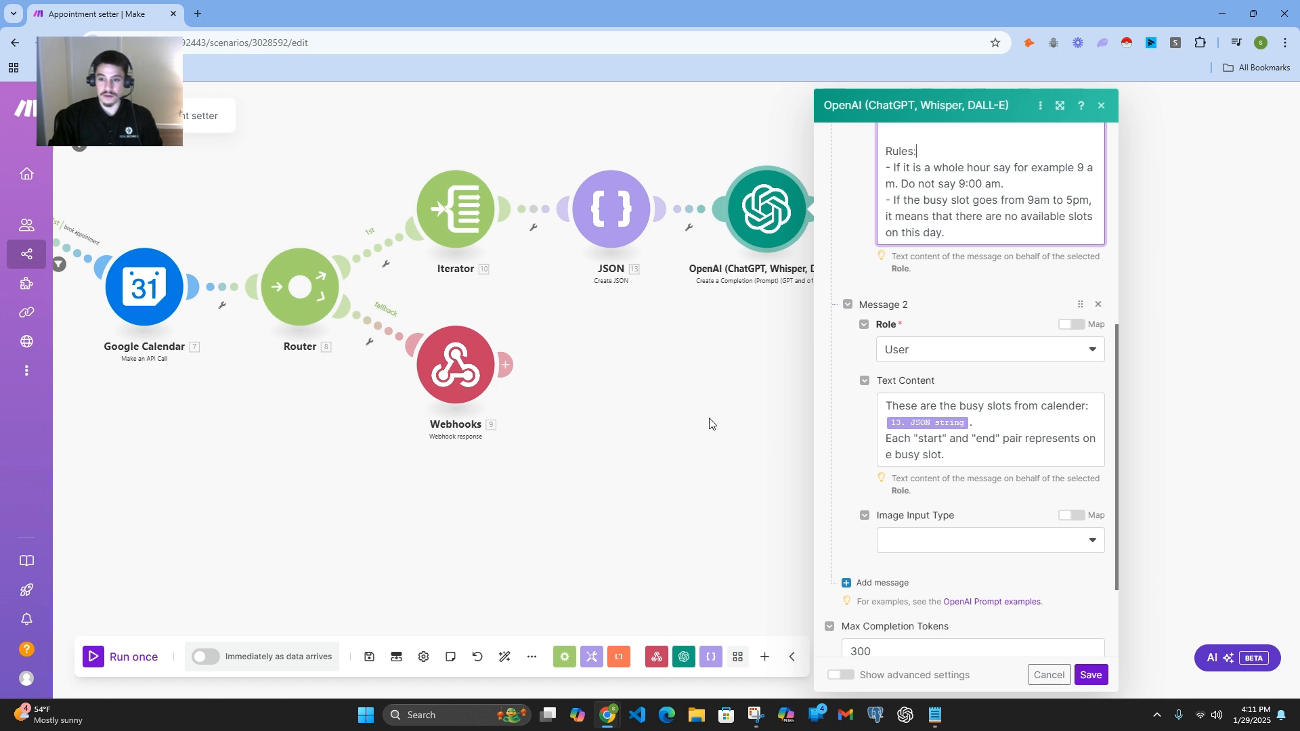
pyautogui.scroll(3, 823, 388)
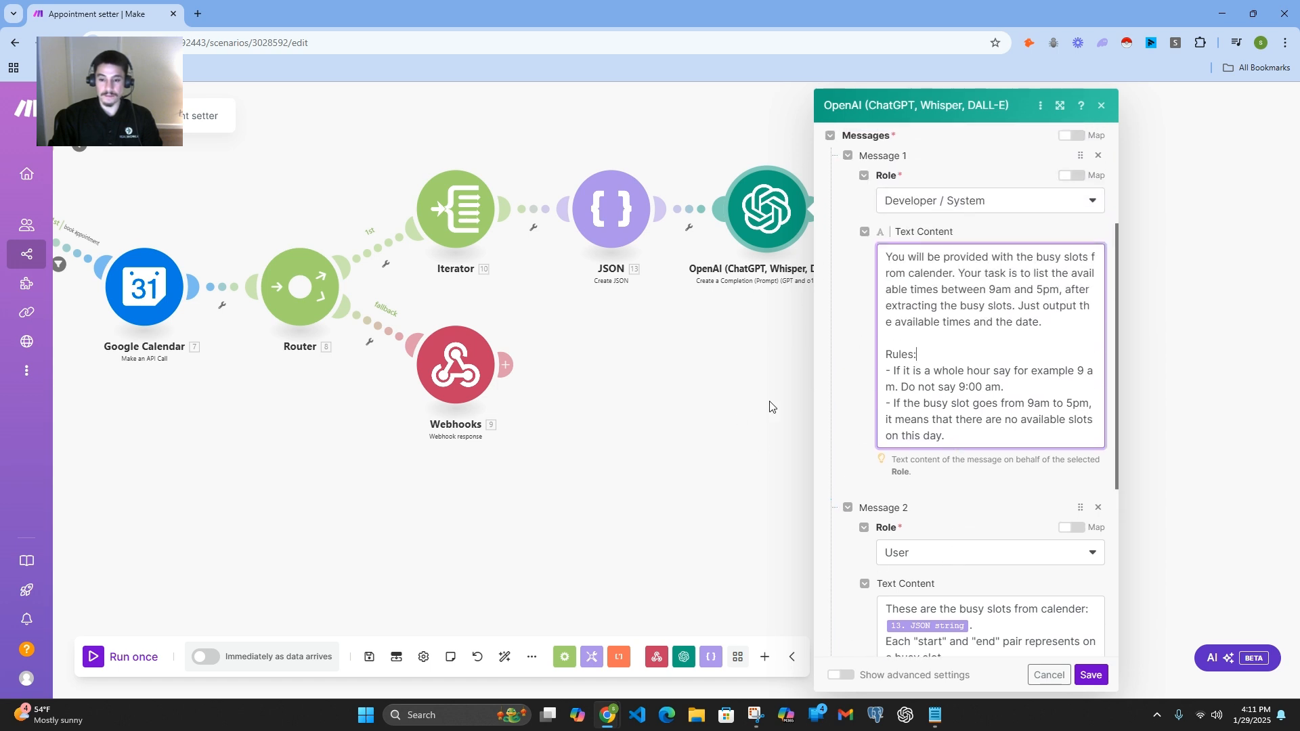
pyautogui.click(1102, 105)
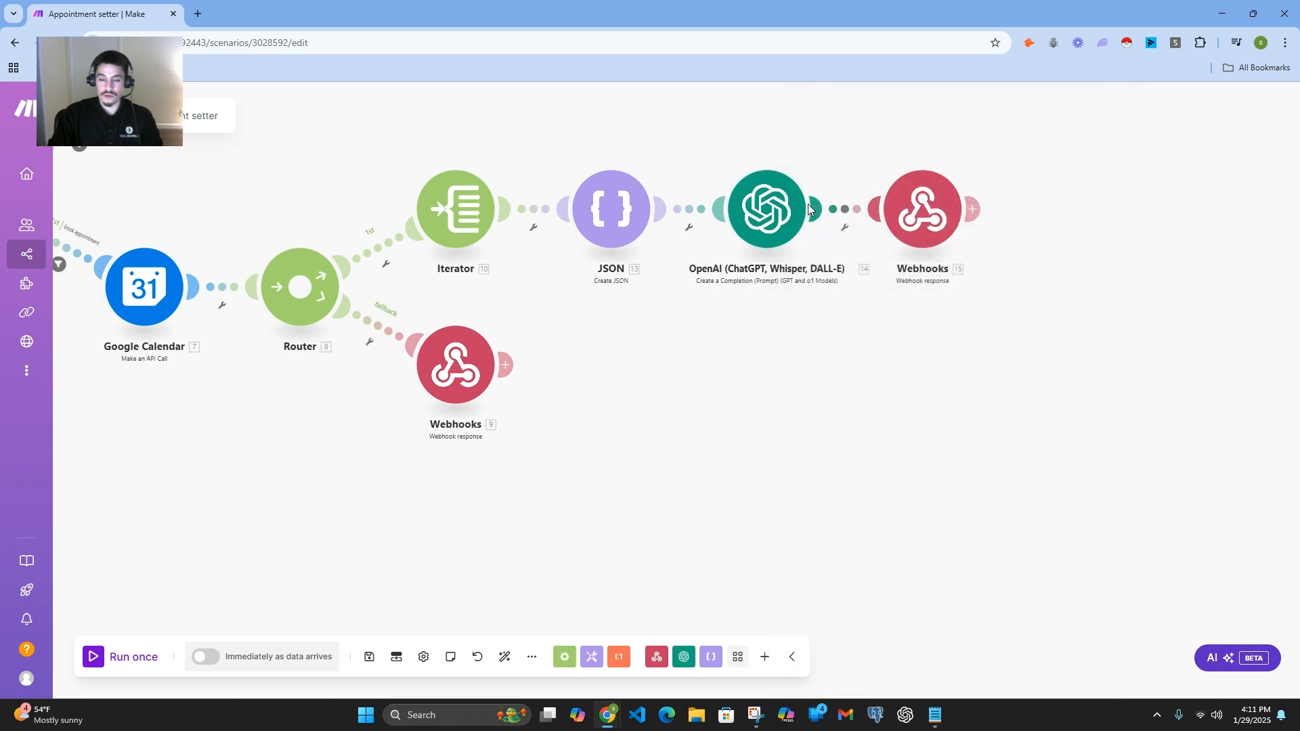
# Step: Open the final webhook response after the OpenAI module and examine its toolCallId mapping and available-slots result text
pyautogui.click(914, 222)
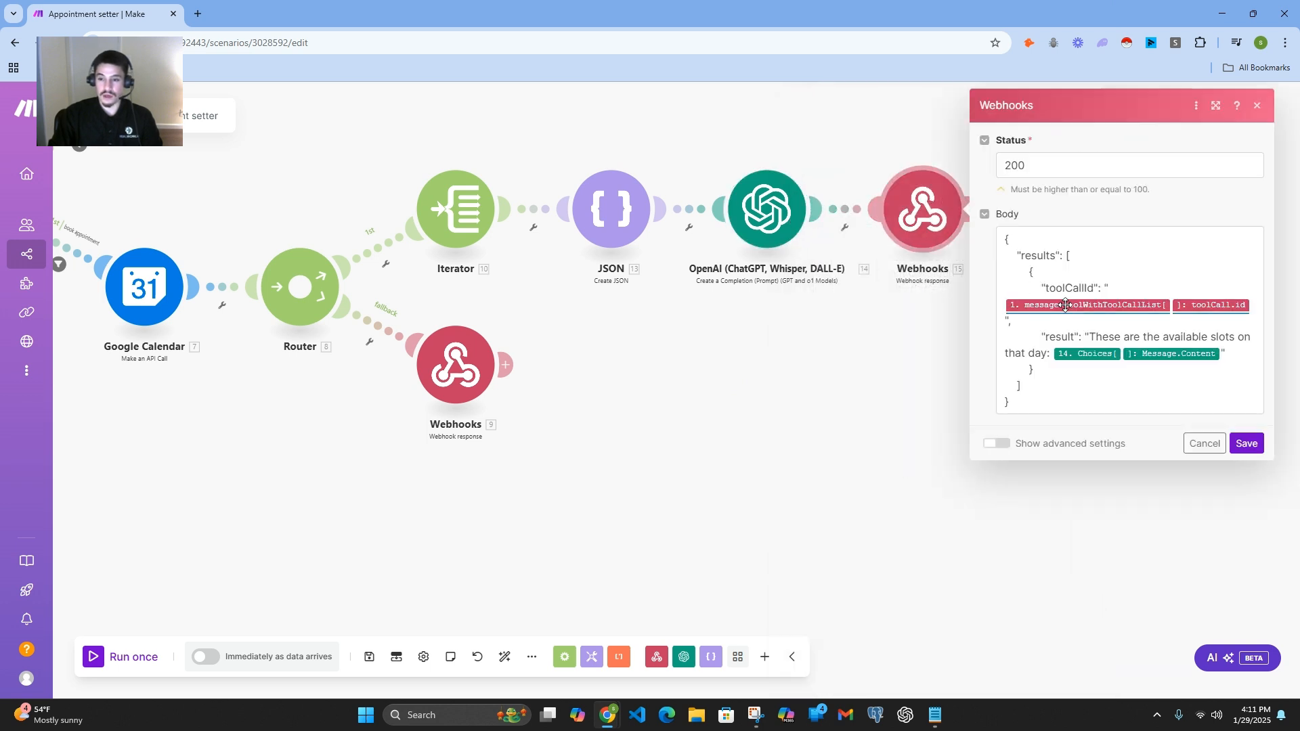